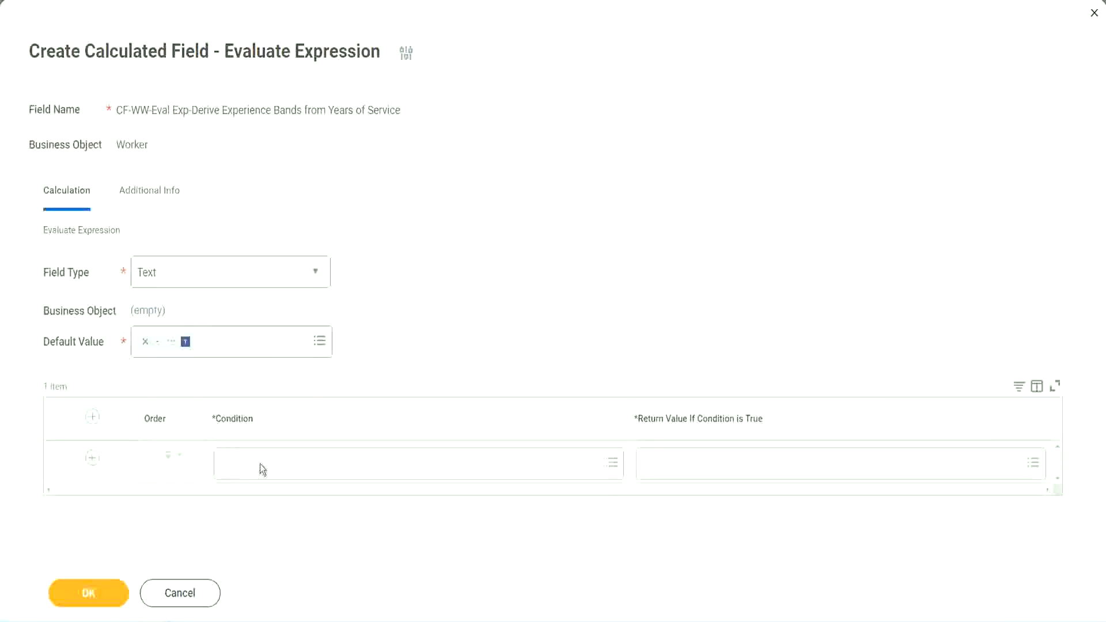
Step: Switch to the Notepad++ notes and copy the Field 1 name, CF-WW-TF-Length of Service between 0 and 7 years
click(260, 465)
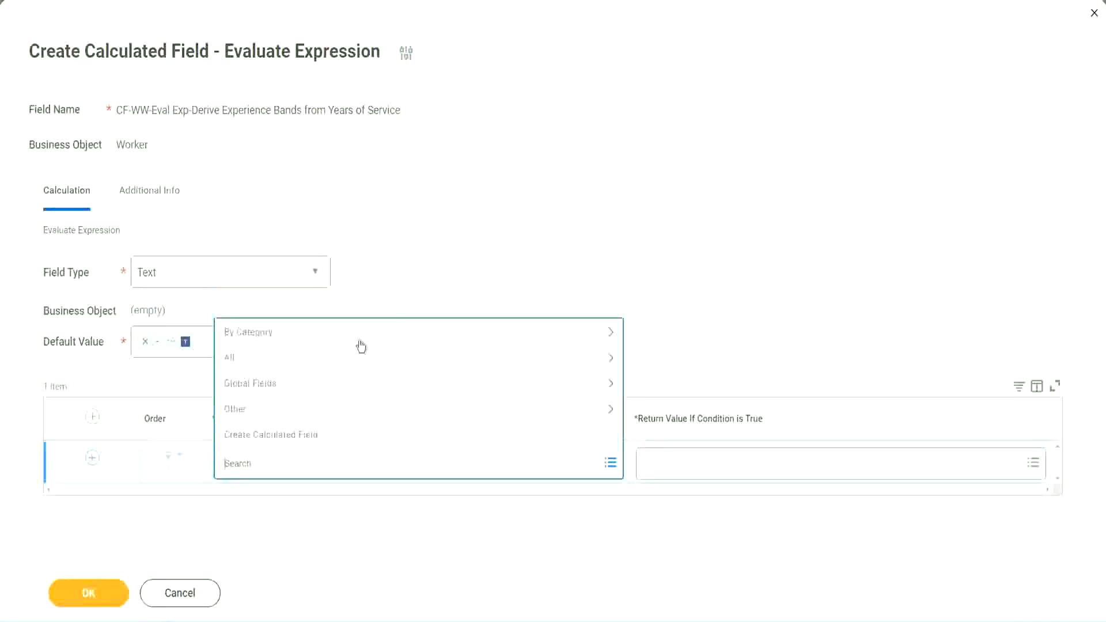
click(423, 261)
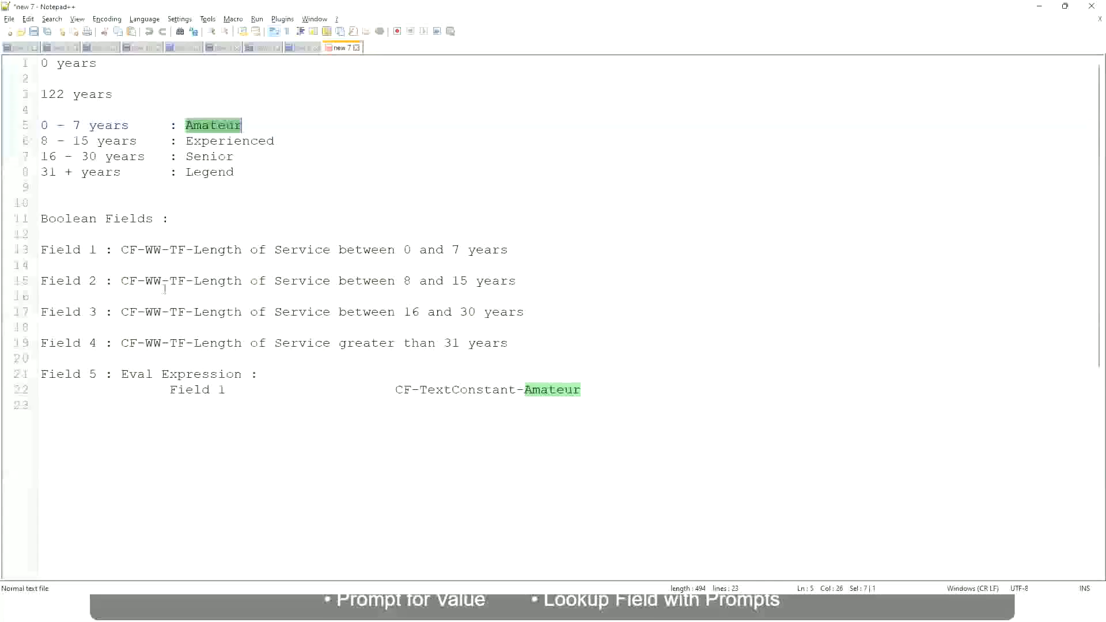
double_click(124, 249)
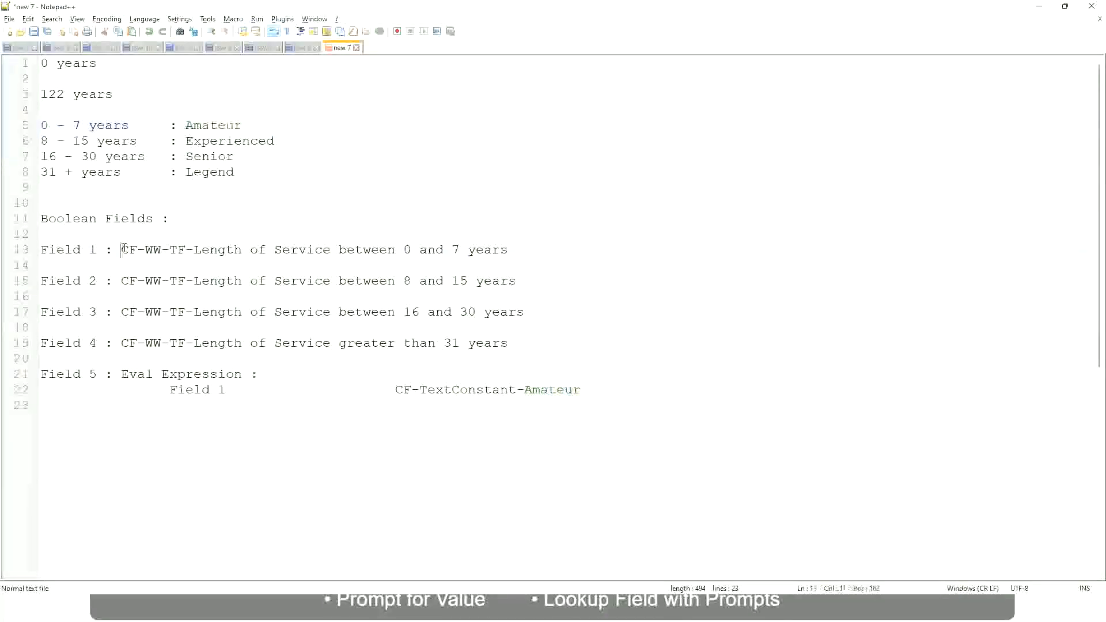
drag(191, 251, 509, 254)
key(ctrl+c)
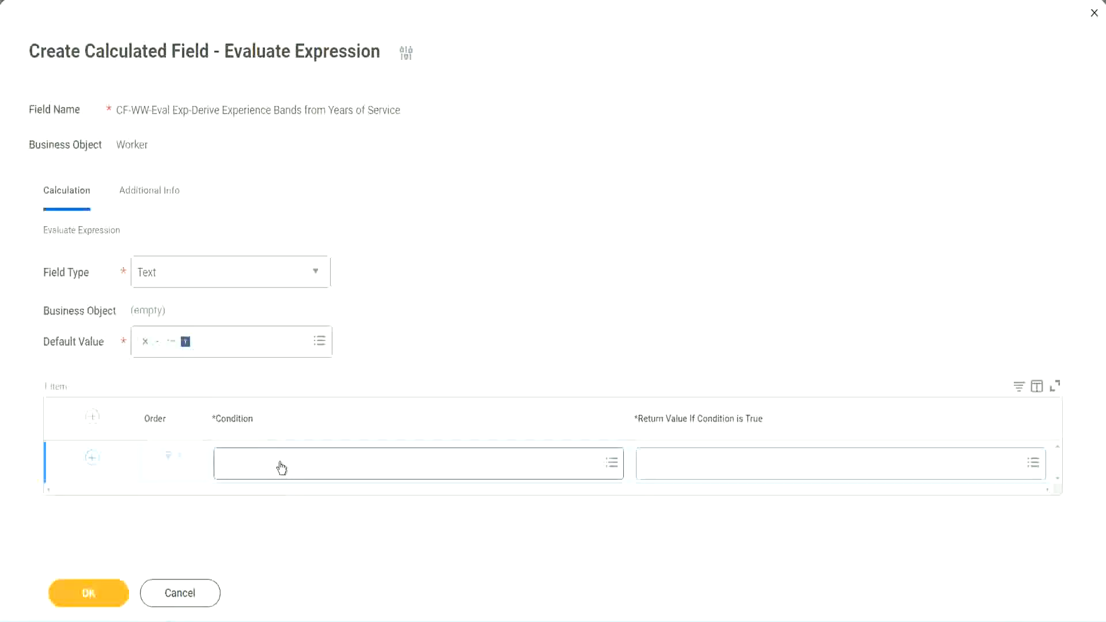
Step: Set the first row's condition to CF-WW-TF-Length of Service between 0 and 7 years
click(282, 468)
key(ctrl+v)
key(Return)
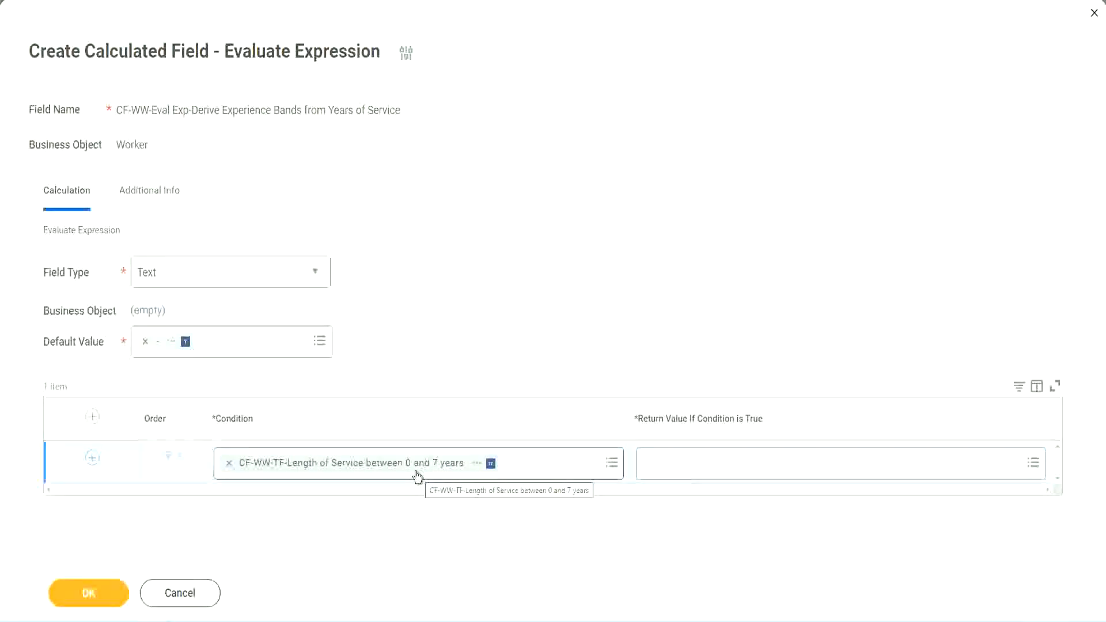
click(719, 470)
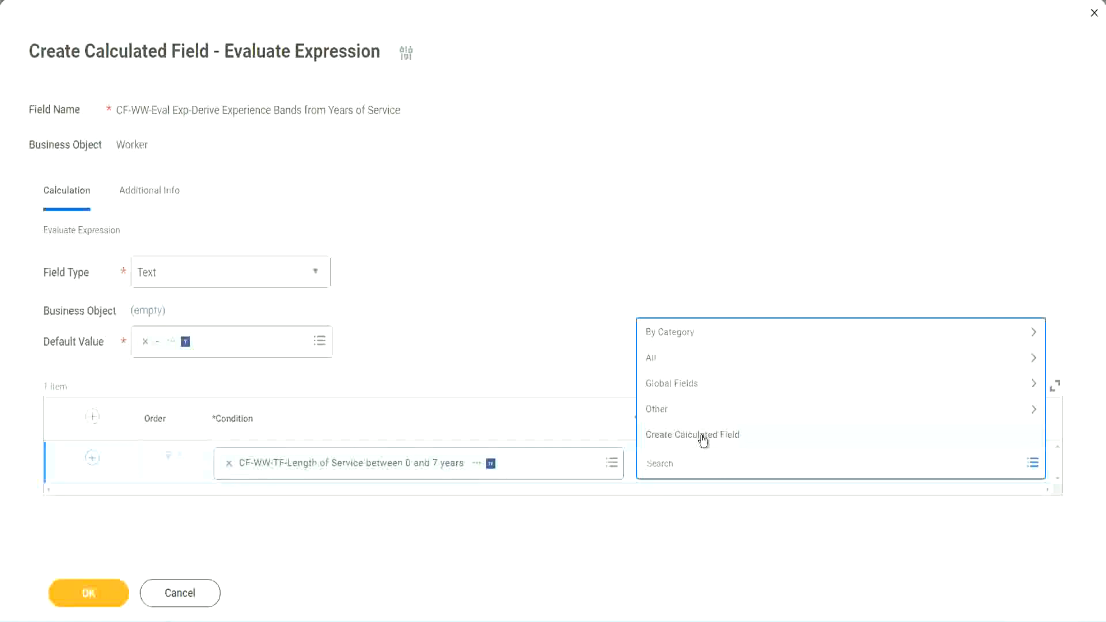
click(642, 286)
click(667, 466)
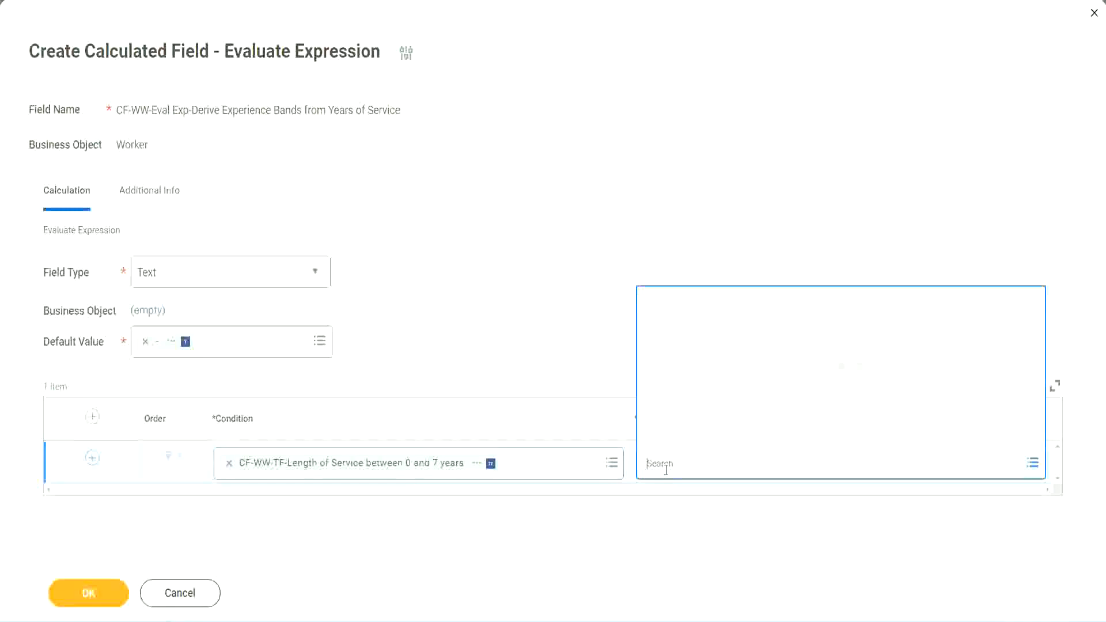
text(Amaterue)
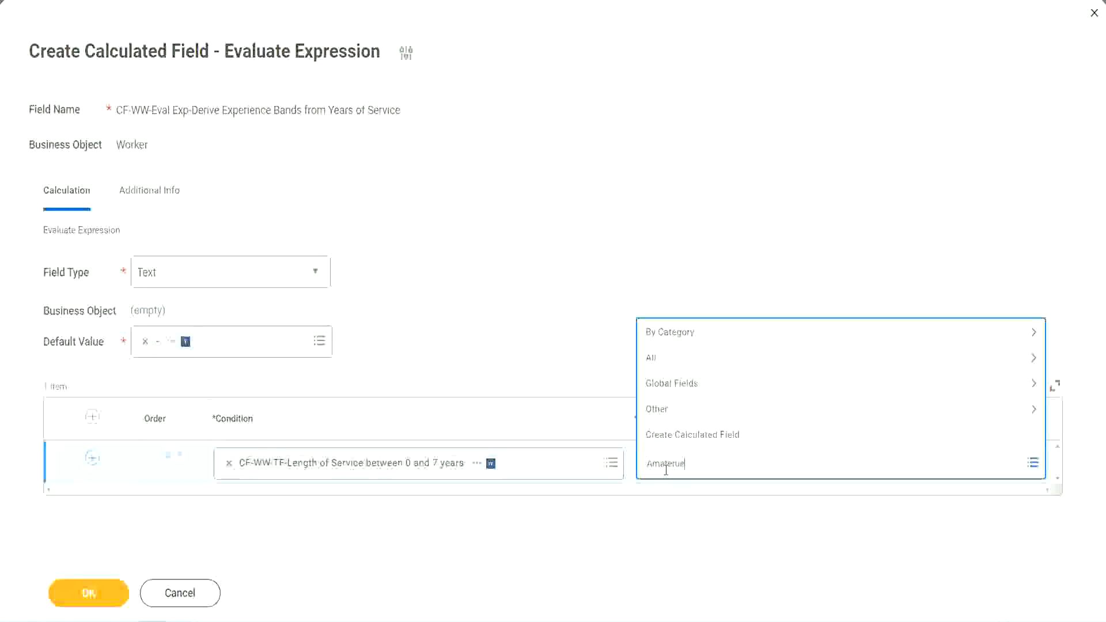
click(559, 334)
click(698, 476)
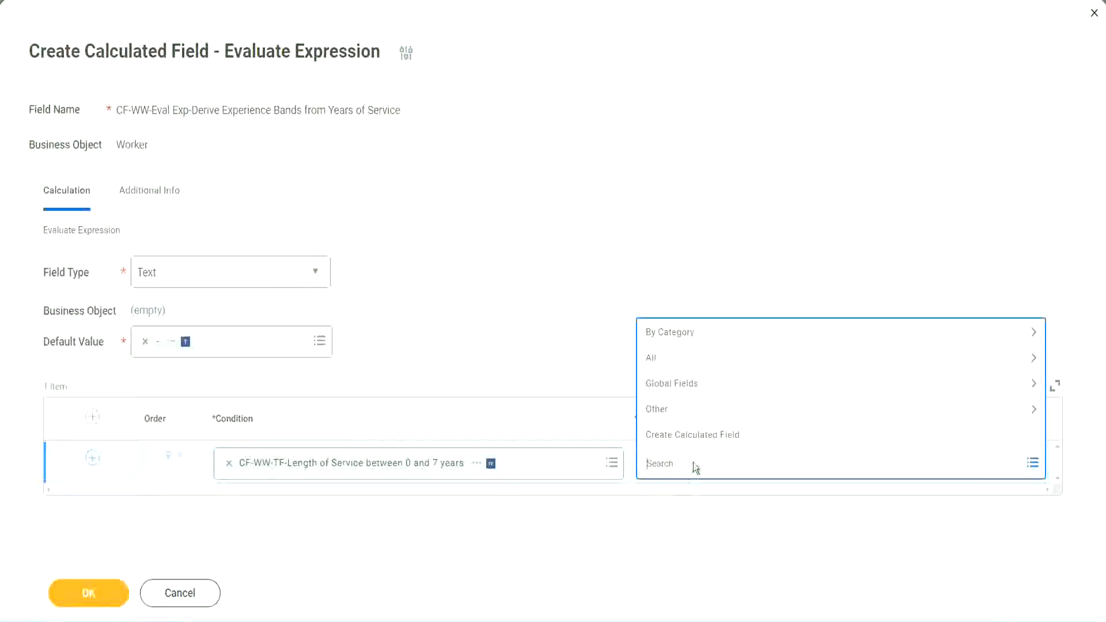
click(558, 336)
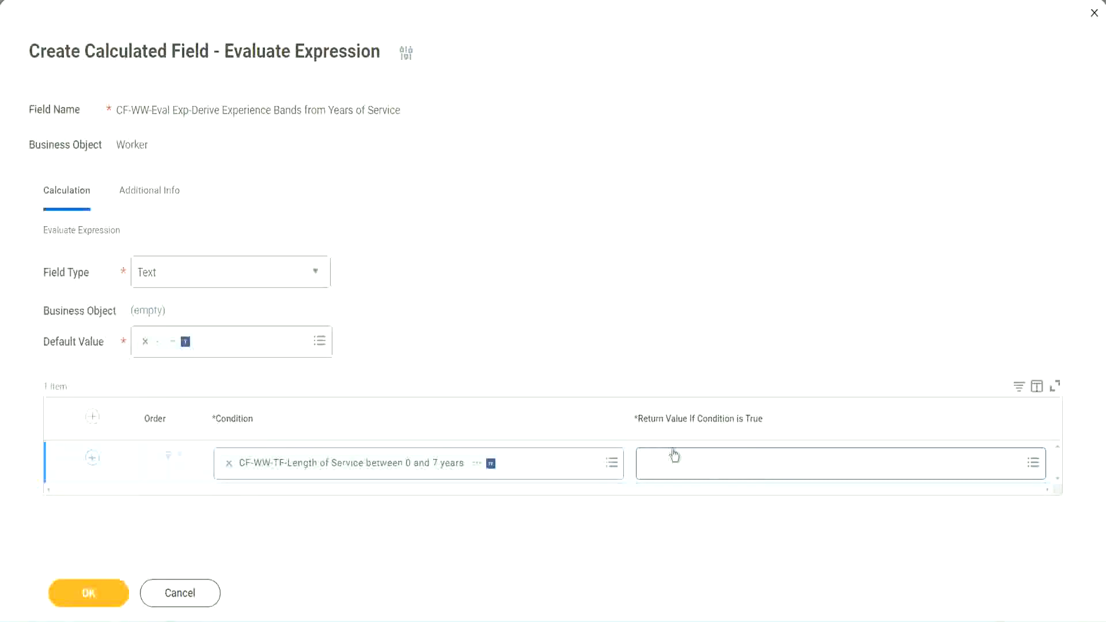
Step: Start a new calculated field for the first row's return value and name it CF-WW-TC-Amateur
click(717, 463)
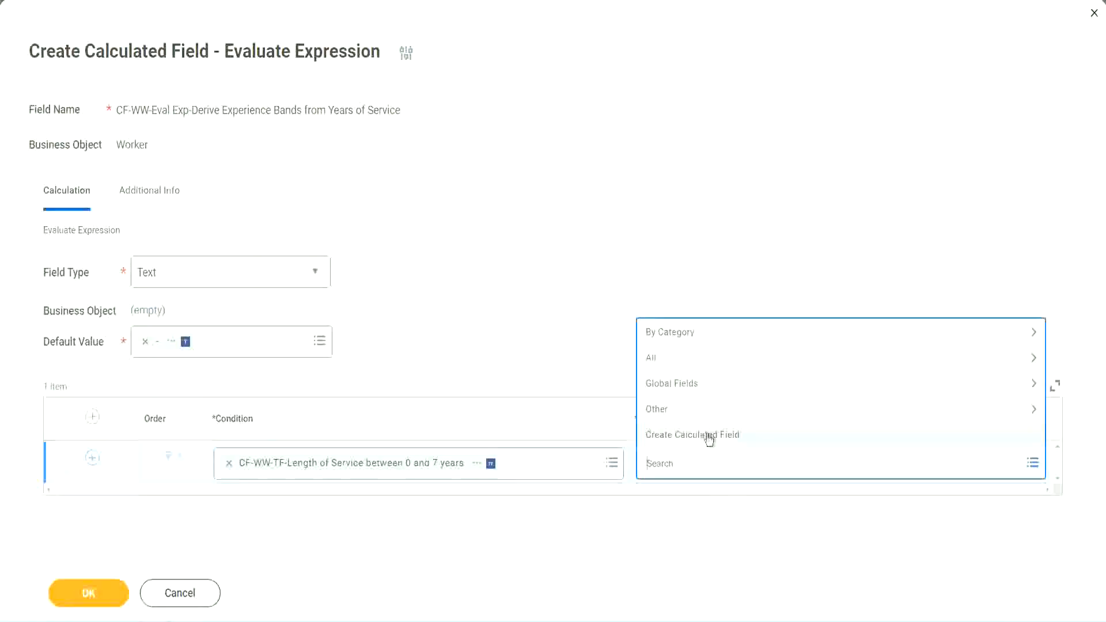
click(709, 439)
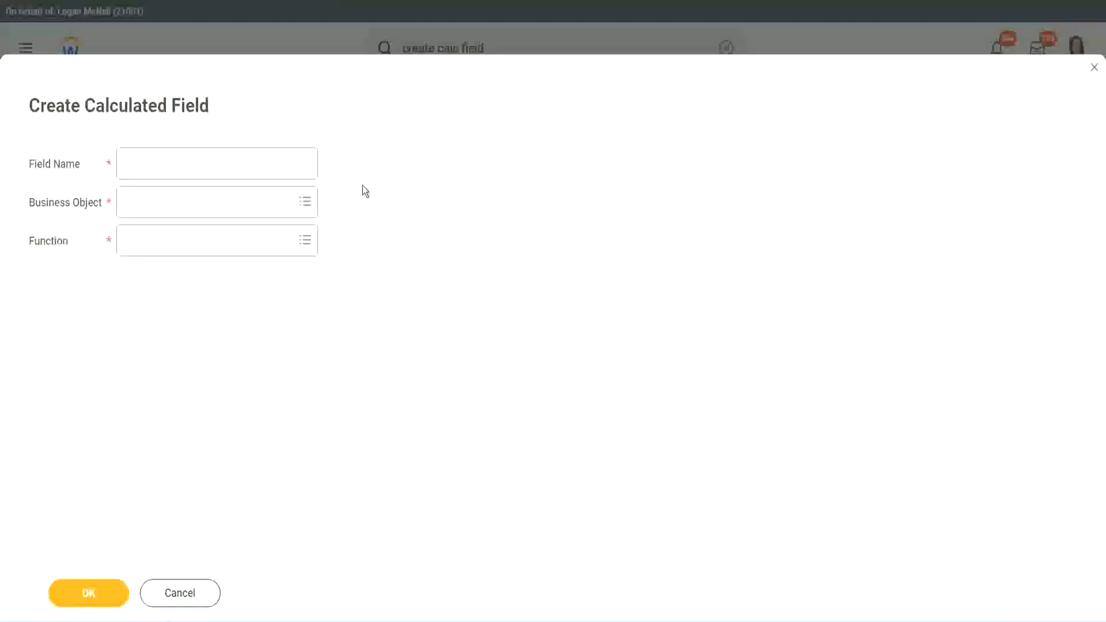
click(136, 165)
text(CF)
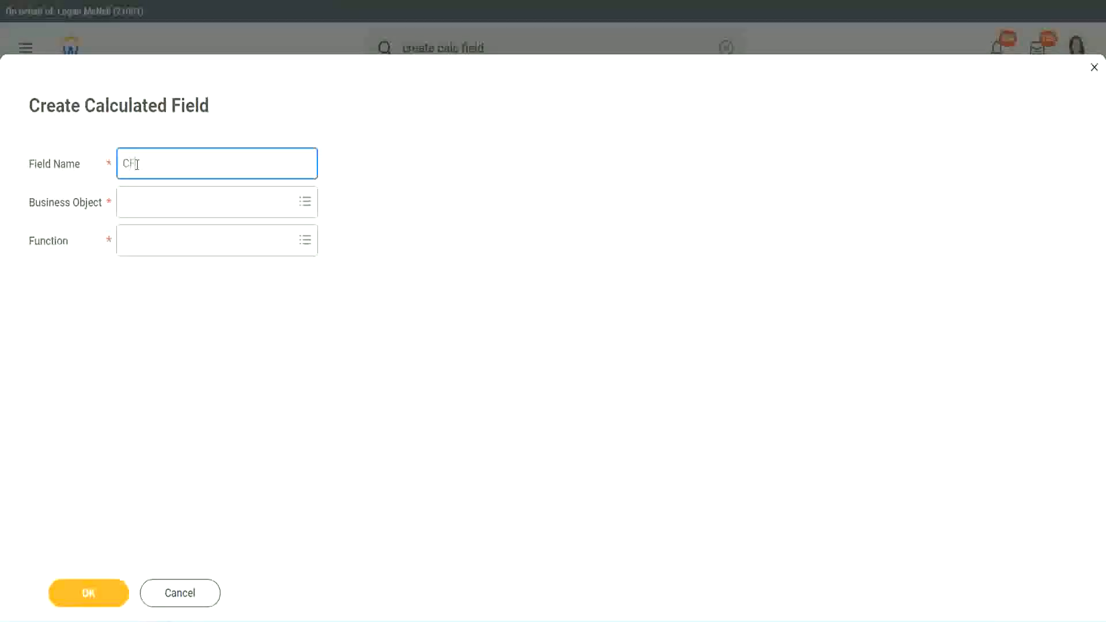
text(_Te)
text(-Am)
text(ateur)
click(139, 163)
text(WW)
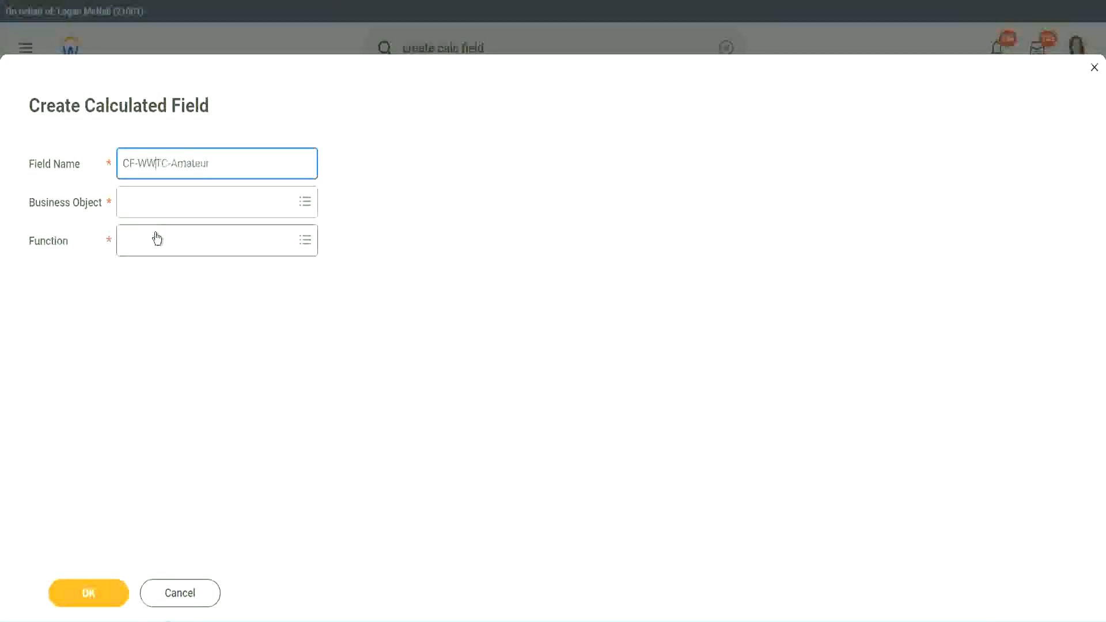
click(157, 203)
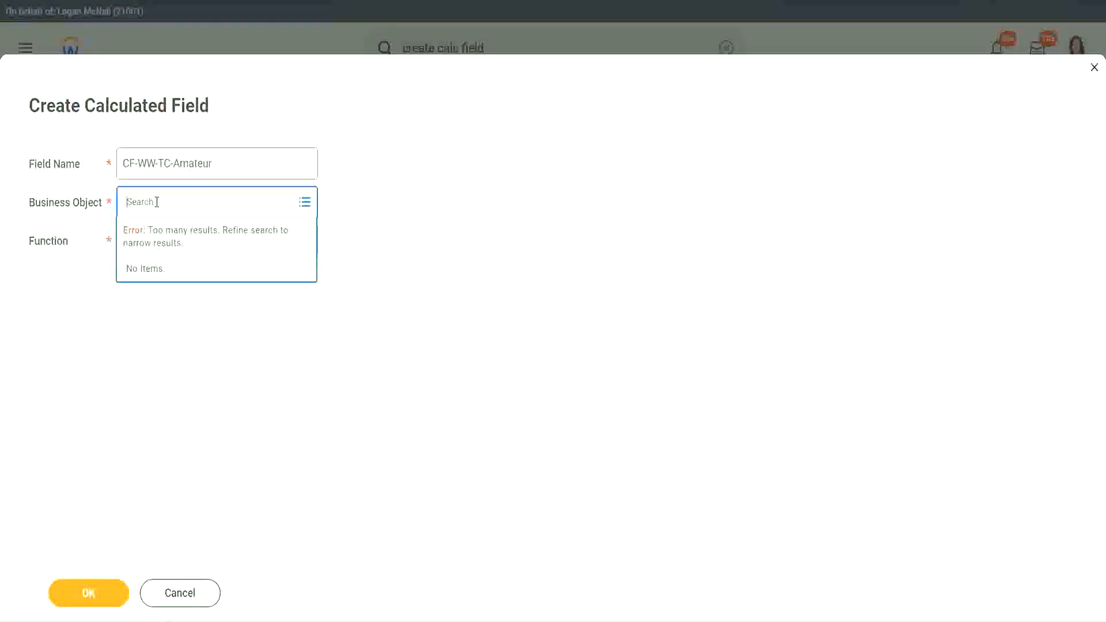
text(worker)
key(BackSpace)
key(BackSpace)
key(BackSpace)
key(BackSpace)
key(BackSpace)
key(BackSpace)
Step: Set the business object of the new calculated field to Global
text(global)
key(Return)
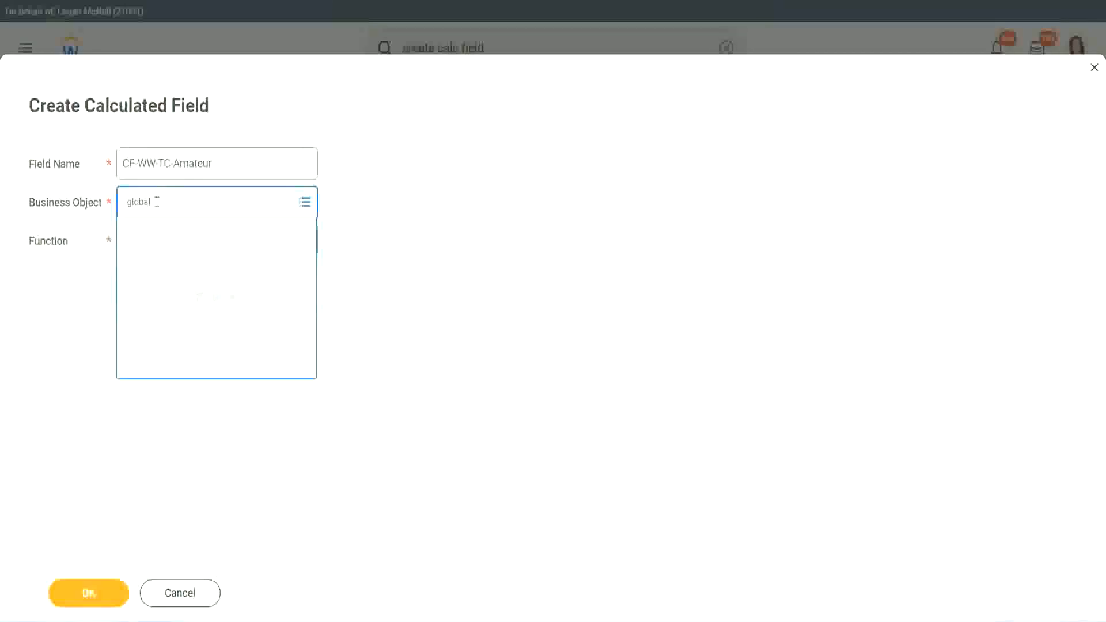
click(173, 271)
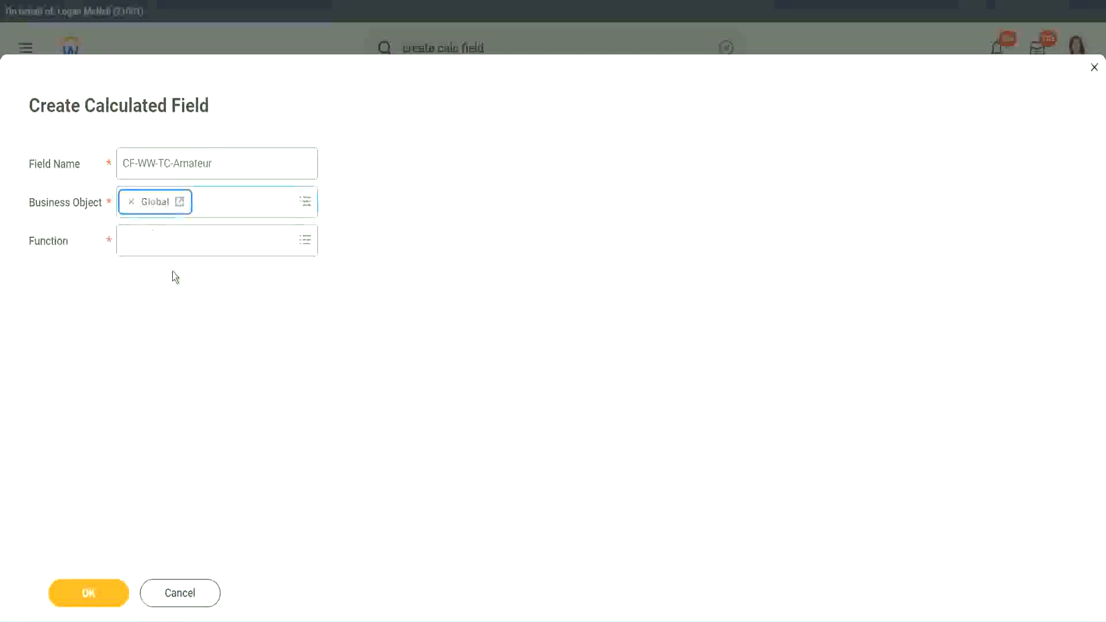
drag(220, 162, 120, 165)
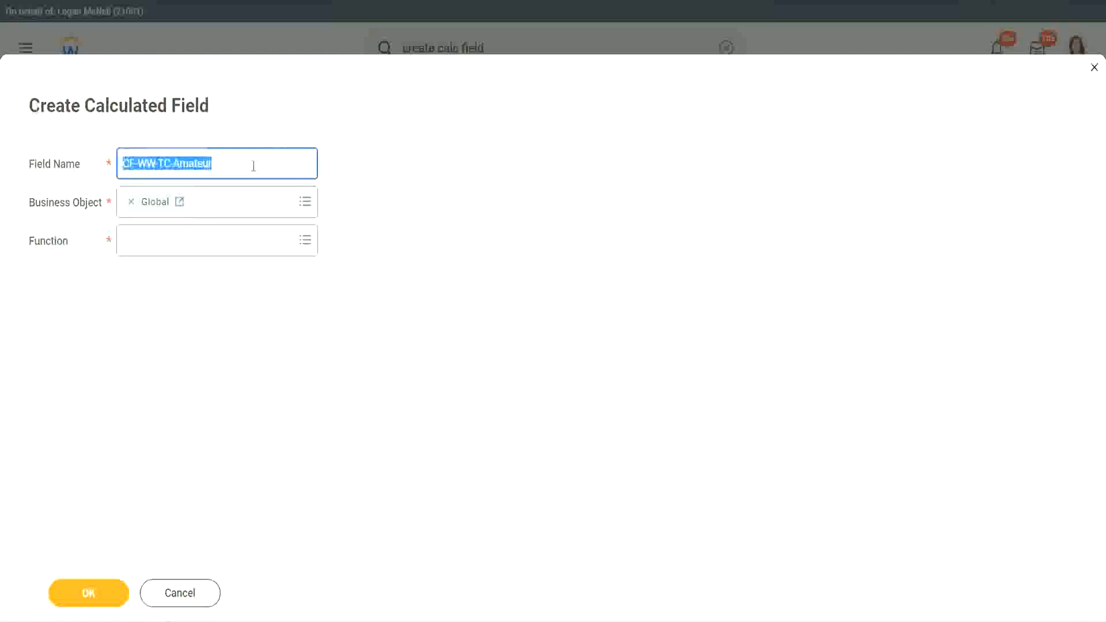
click(247, 166)
double_click(218, 164)
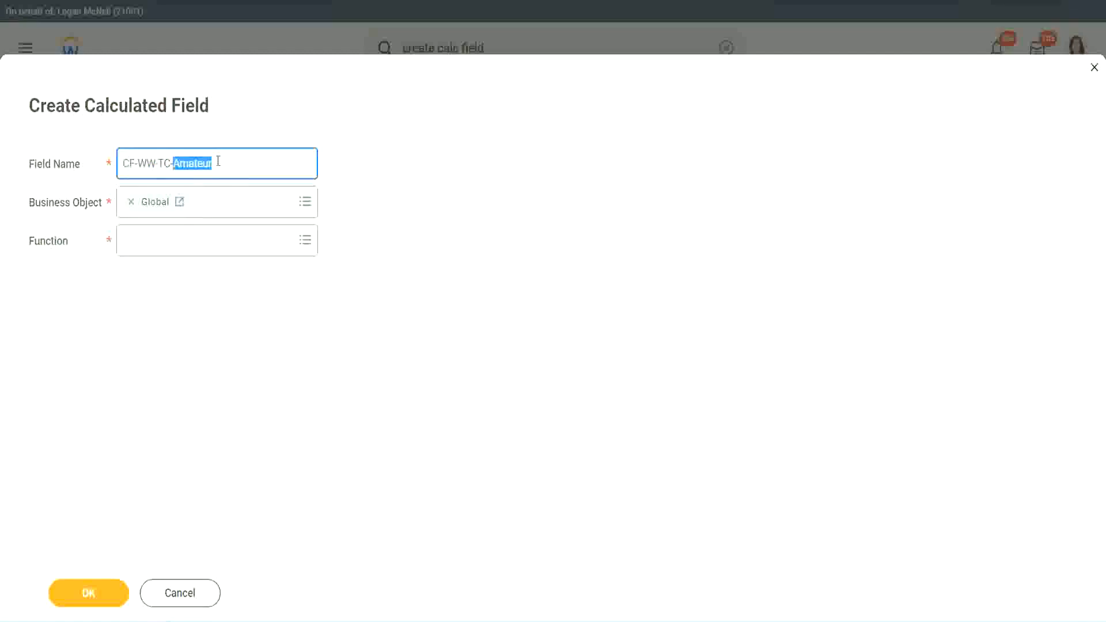
click(230, 160)
double_click(207, 166)
Step: Choose Text Constant as the new field's function and continue to its definition
click(153, 240)
text(text const)
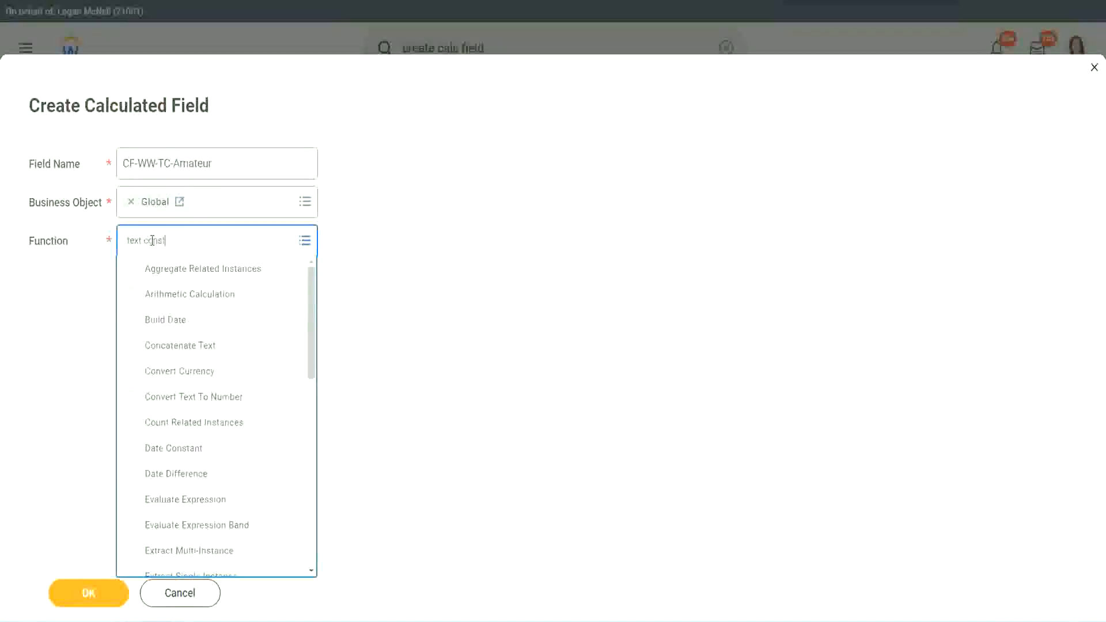
key(Return)
click(92, 603)
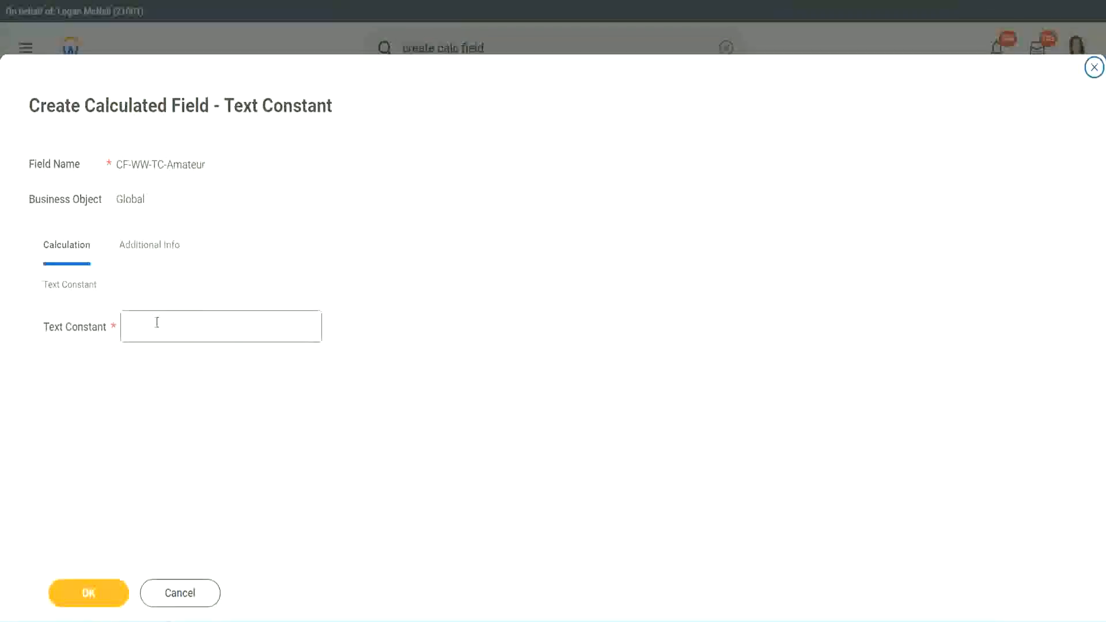
Step: Enter Amateur as the text constant and save the CF-WW-TC-Amateur field
click(173, 324)
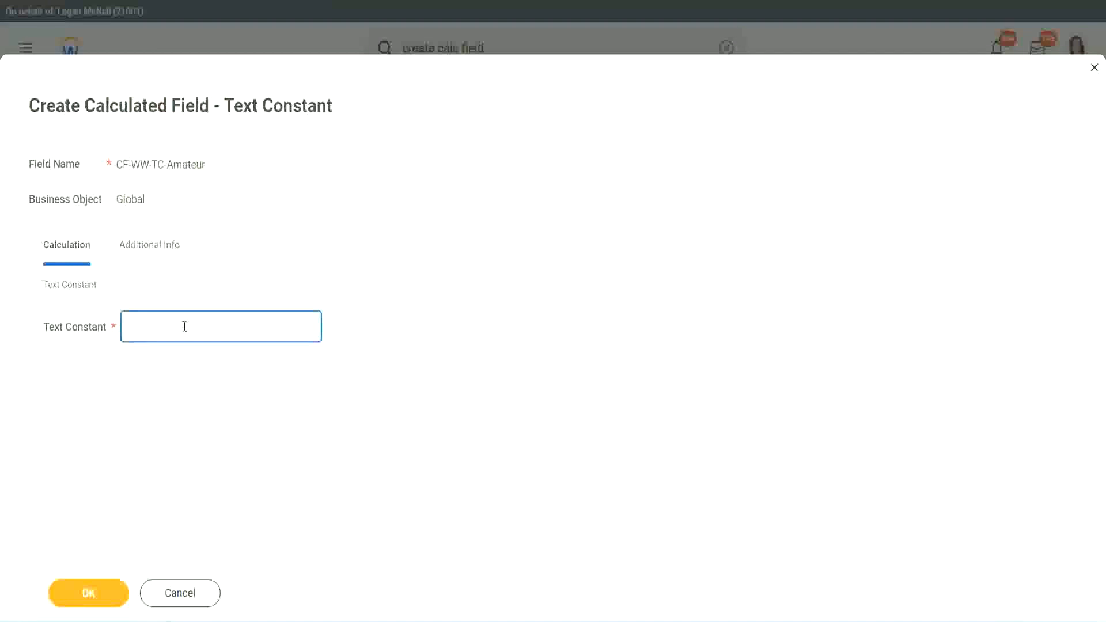
text(Amateur)
click(87, 593)
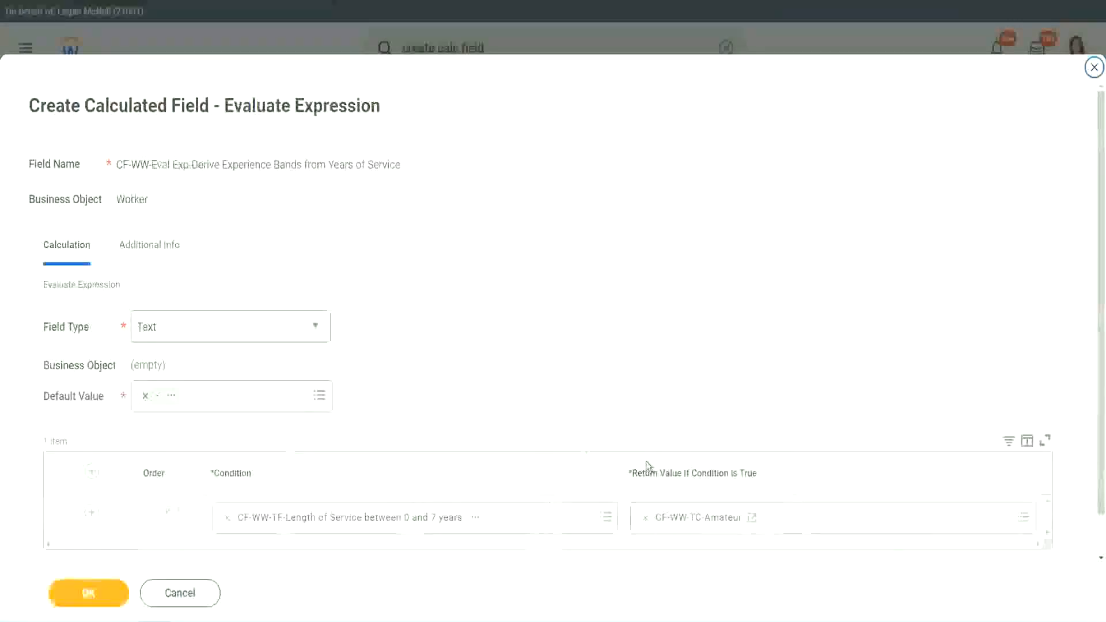
right_click(687, 522)
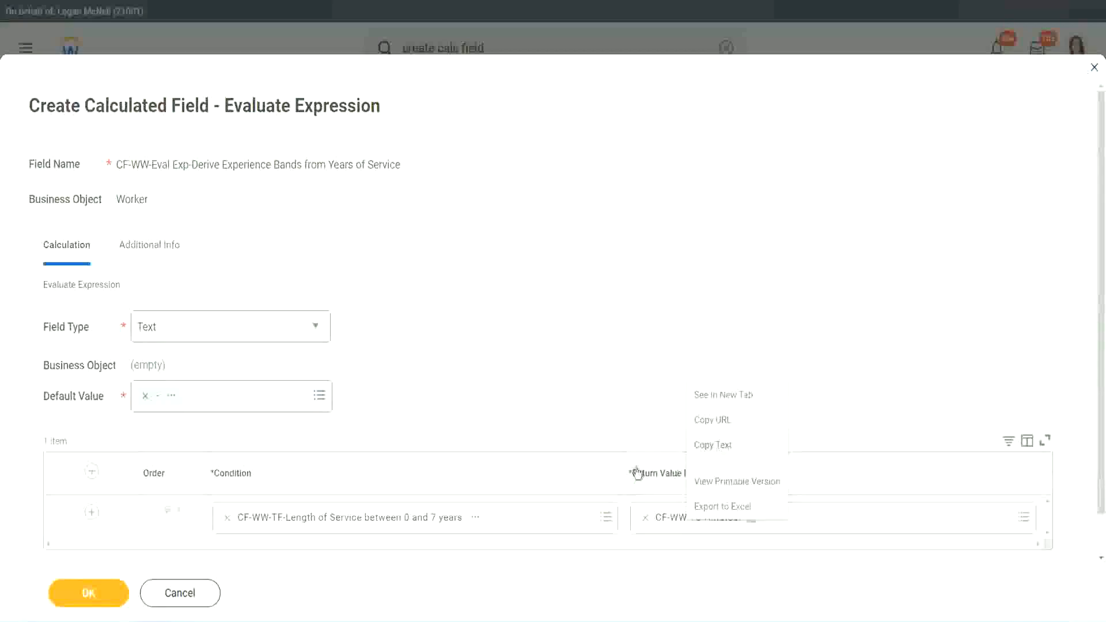
click(687, 524)
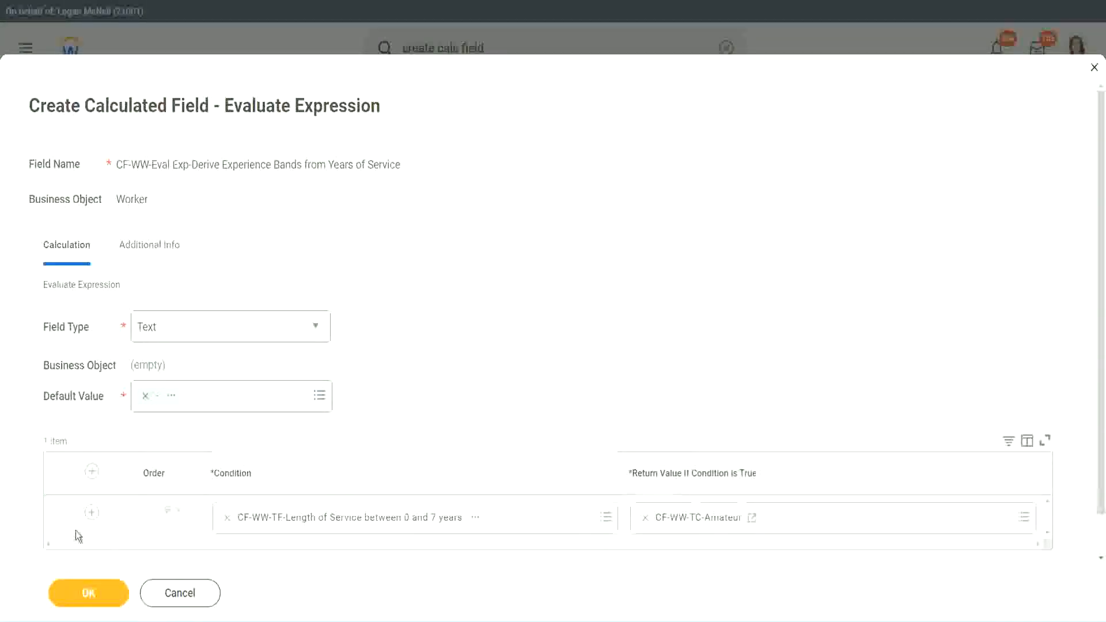
Step: Add three more condition rows and set the second row's condition to CF-WW-TF-Length of Service between 8 and 15 years
click(93, 514)
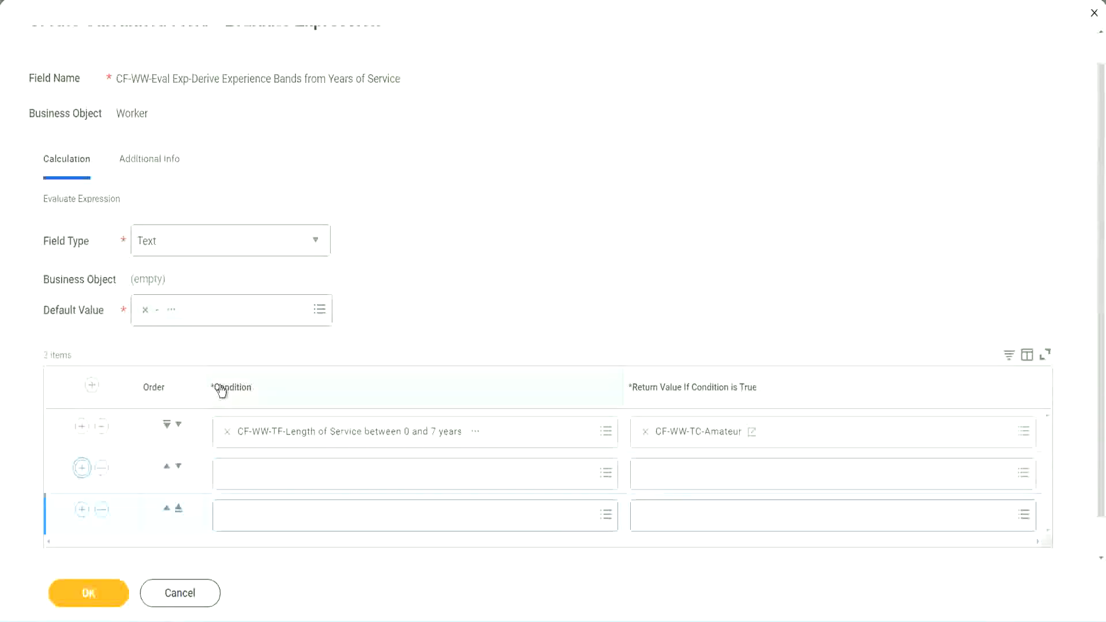
click(82, 471)
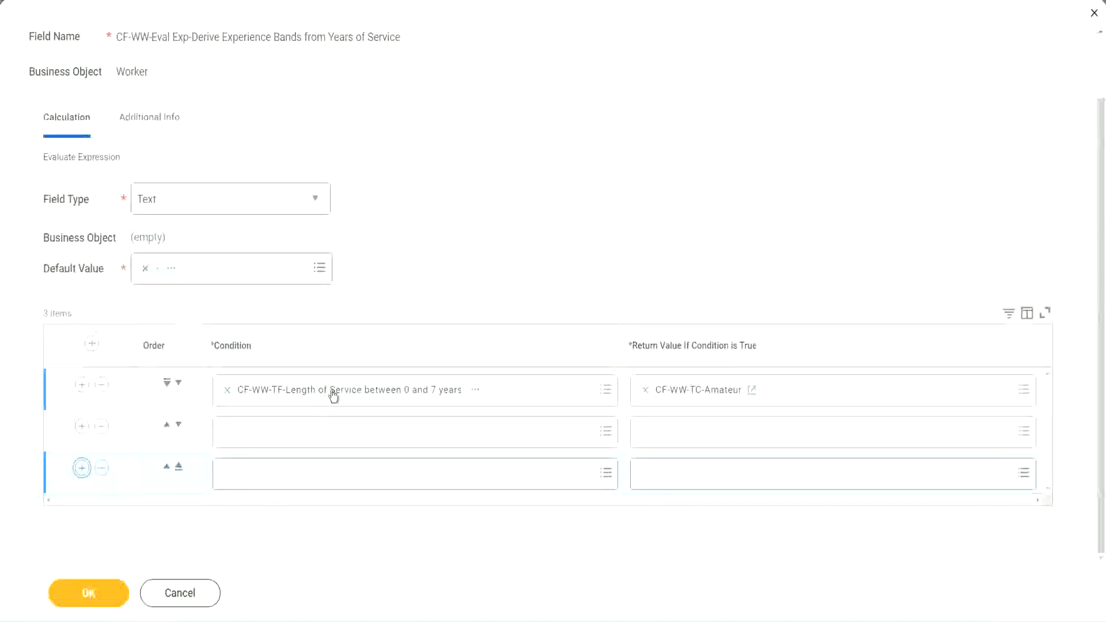
click(272, 437)
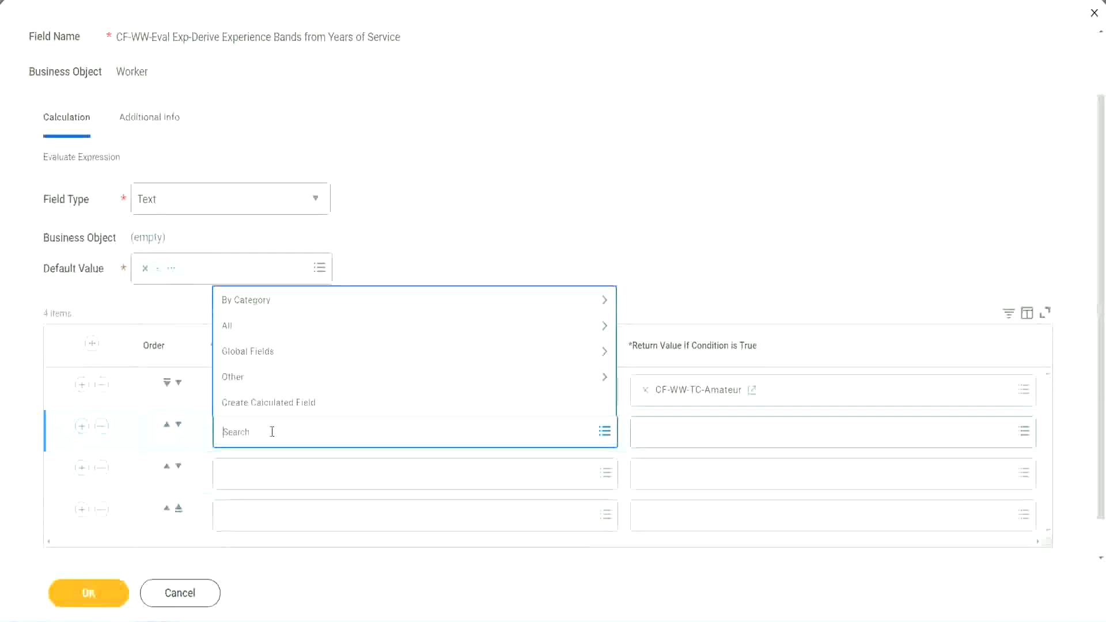
text(cf-ww-tf)
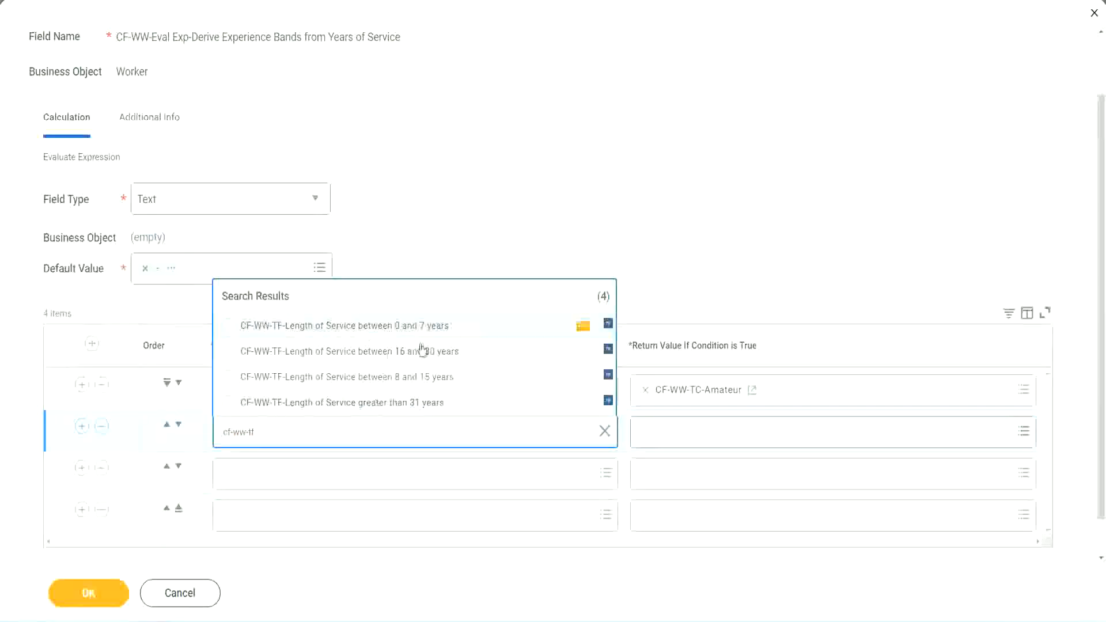
click(426, 382)
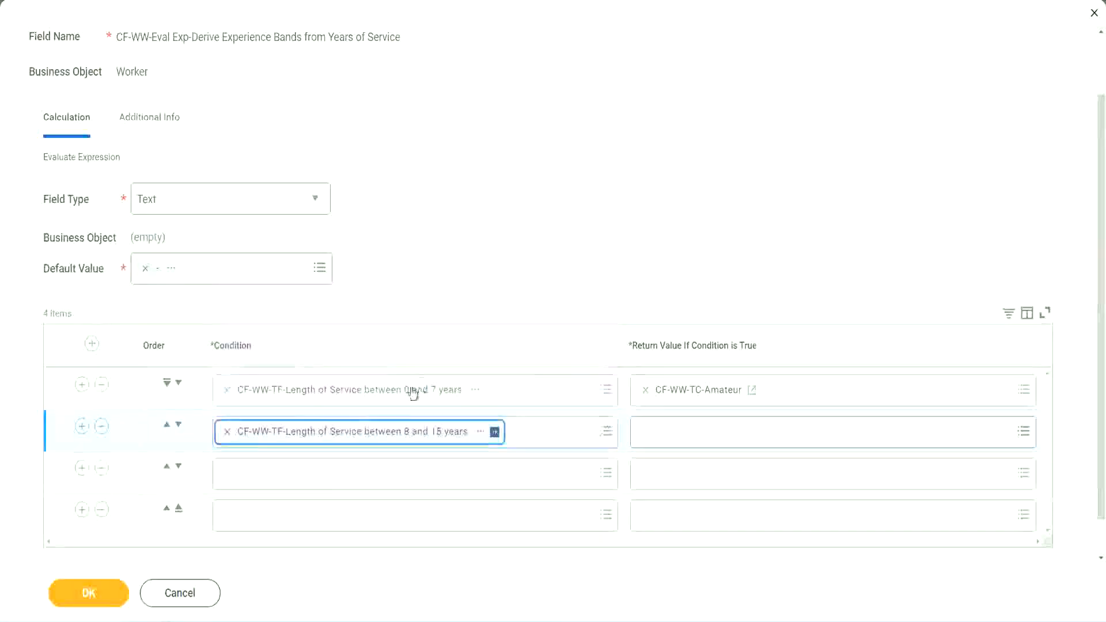
Step: Set the third row's condition to CF-WW-TF-Length of Service between 16 and 30 years
click(279, 474)
text(cf)
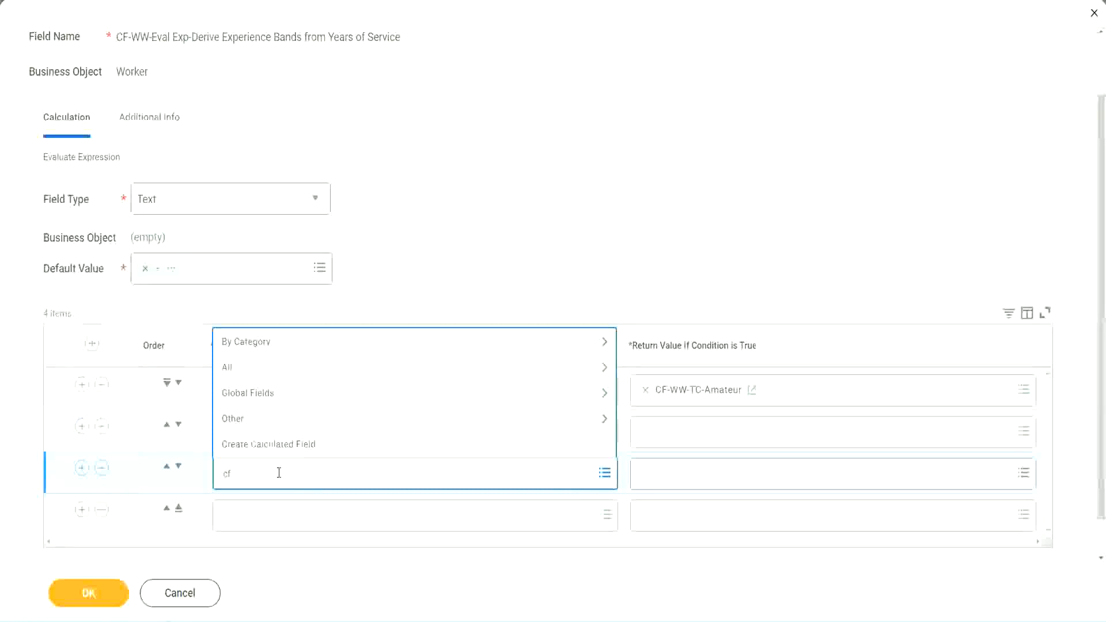
text(-ww-tf)
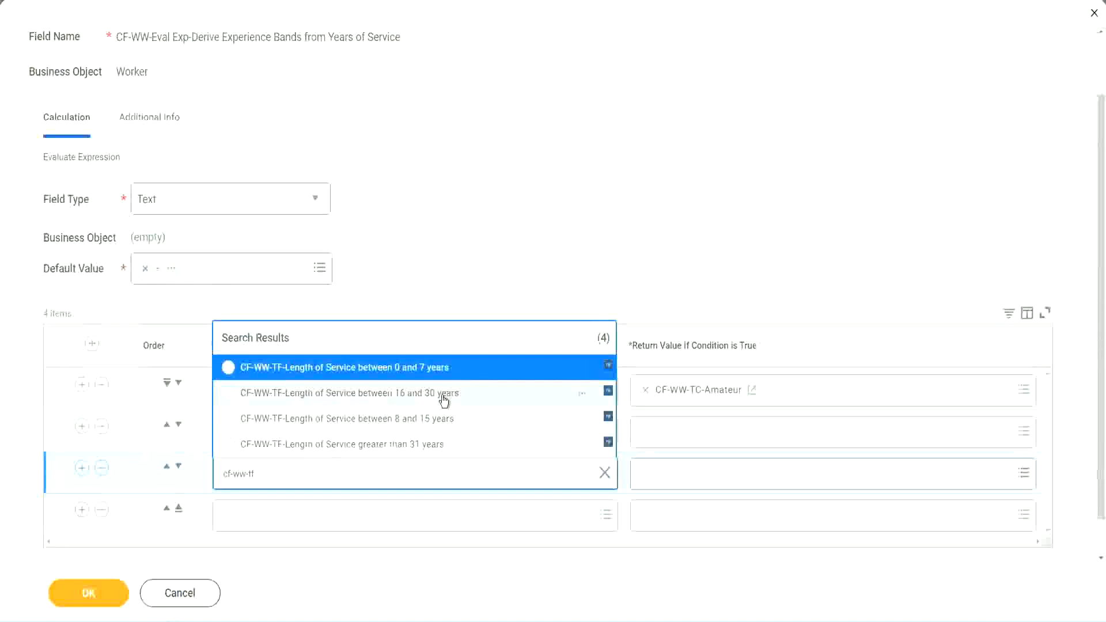
click(444, 399)
Step: Set the fourth row's condition to CF-WW-TF-Length of Service greater than 31 years
click(261, 517)
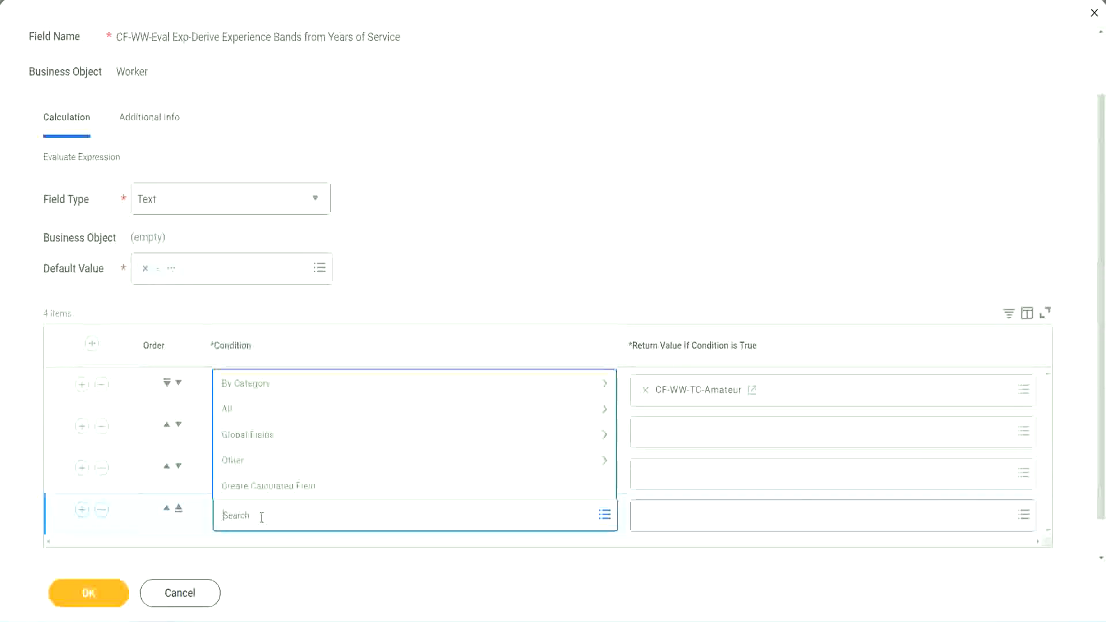
text(cf-ww)
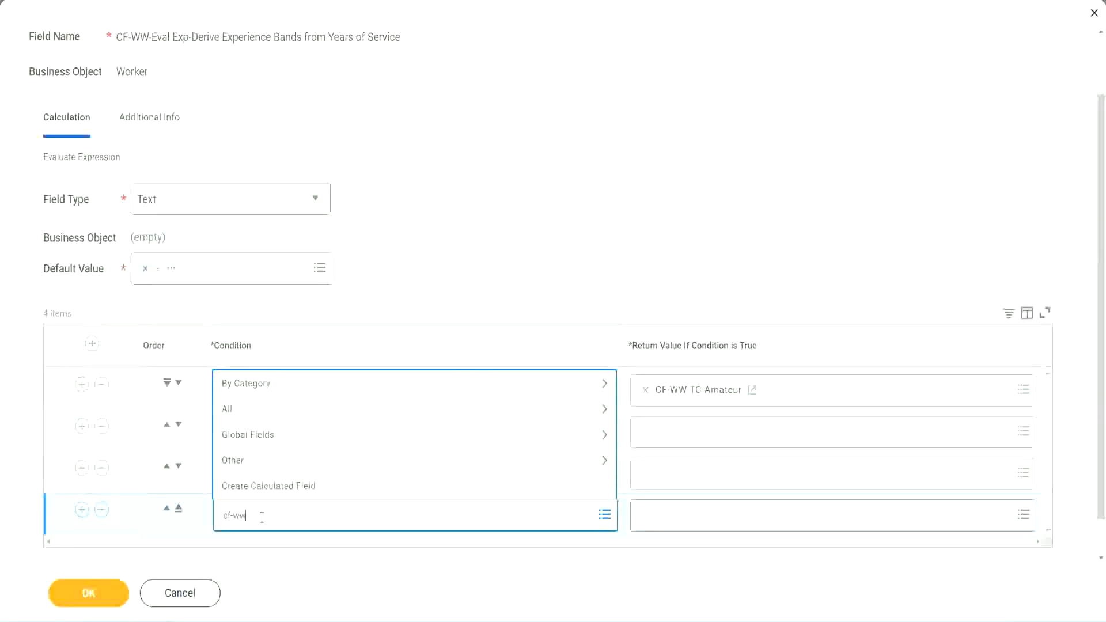
text( tf 31)
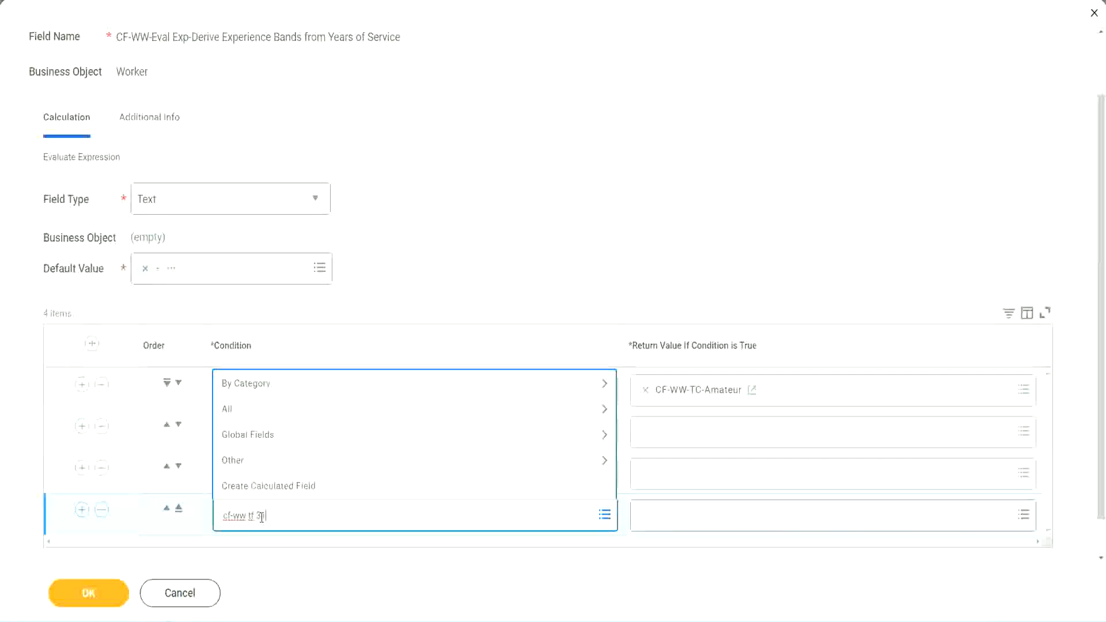
key(Return)
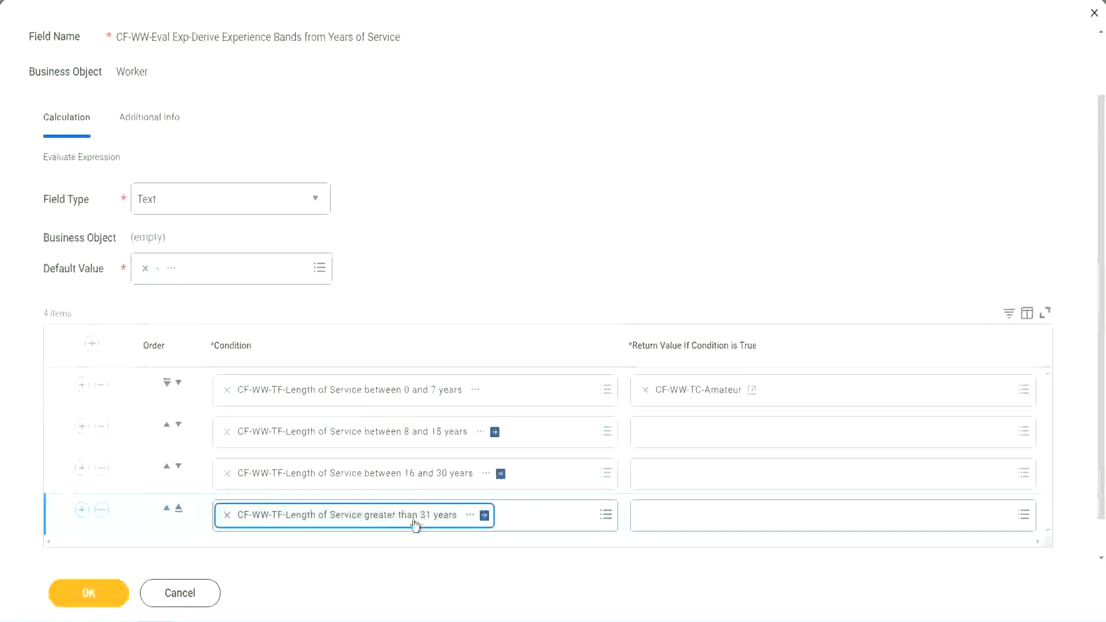
click(497, 237)
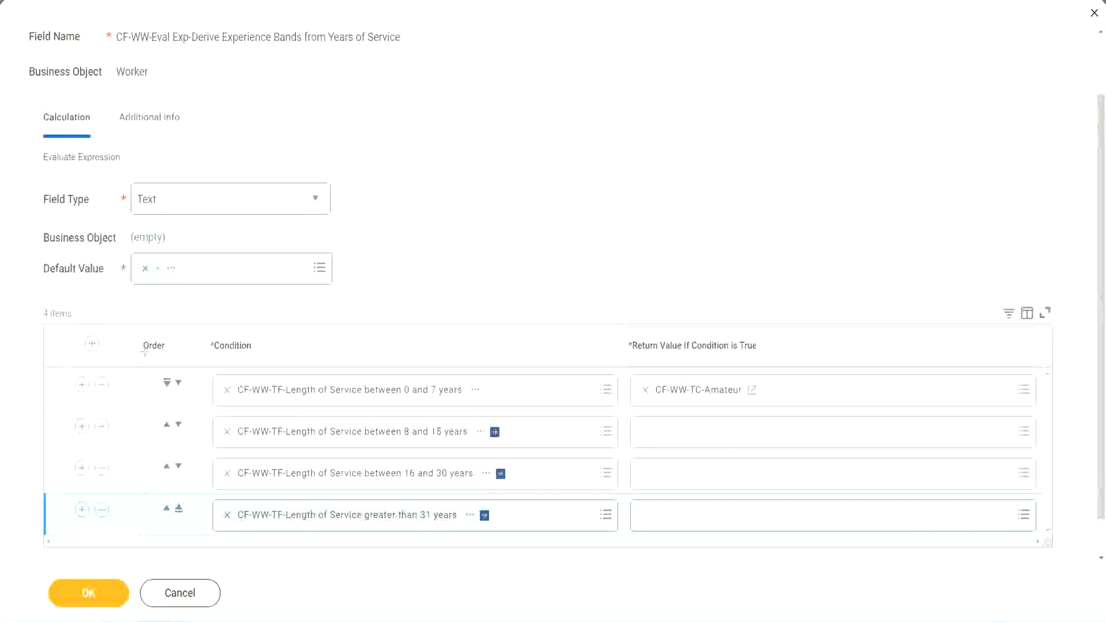
Step: Try reordering the conditions by moving the 8 to 15 years row above the 0 to 7 years row
drag(124, 337, 123, 456)
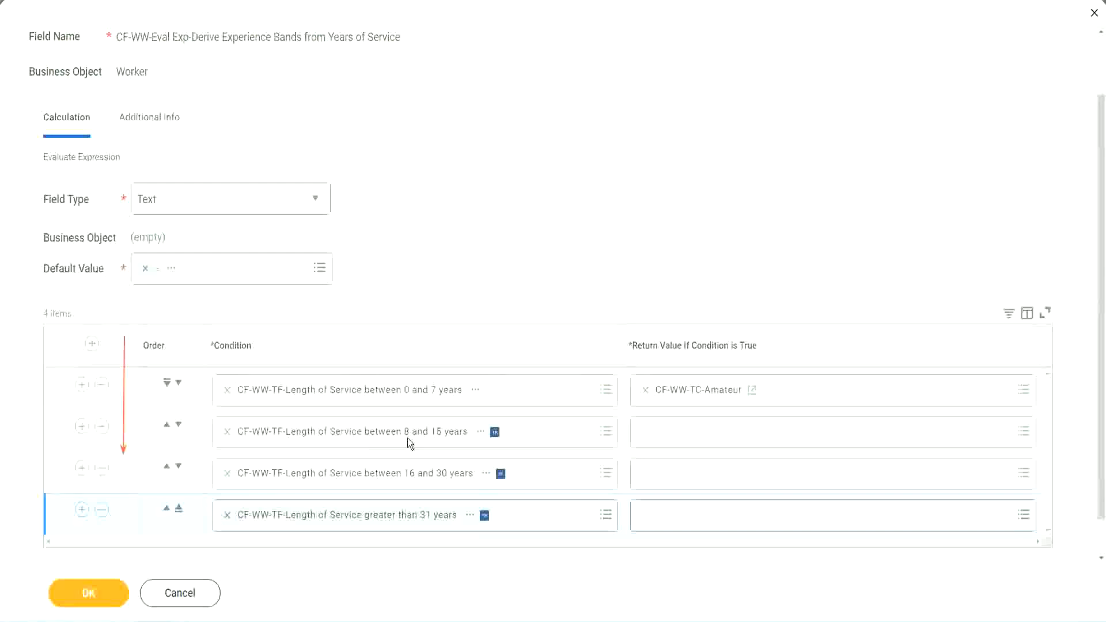
click(167, 426)
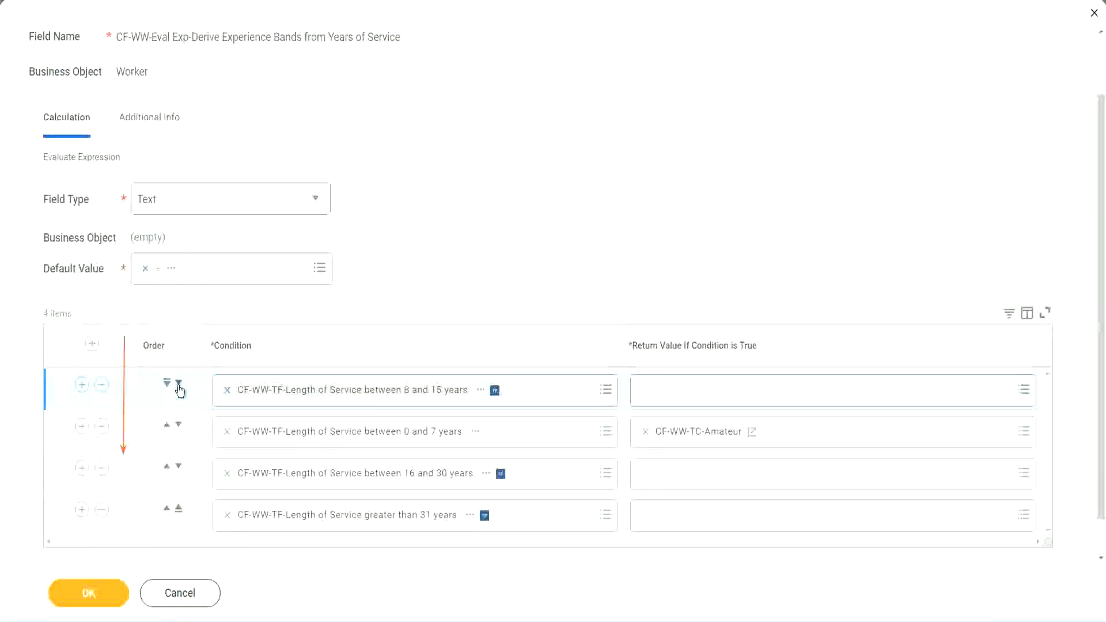
drag(380, 415, 487, 424)
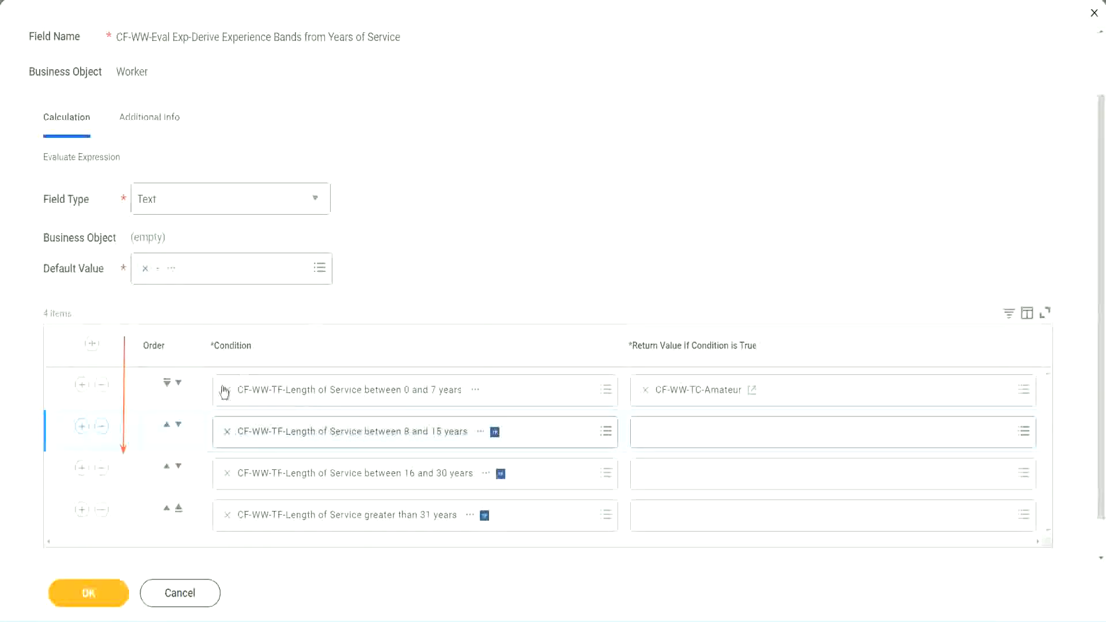
click(167, 427)
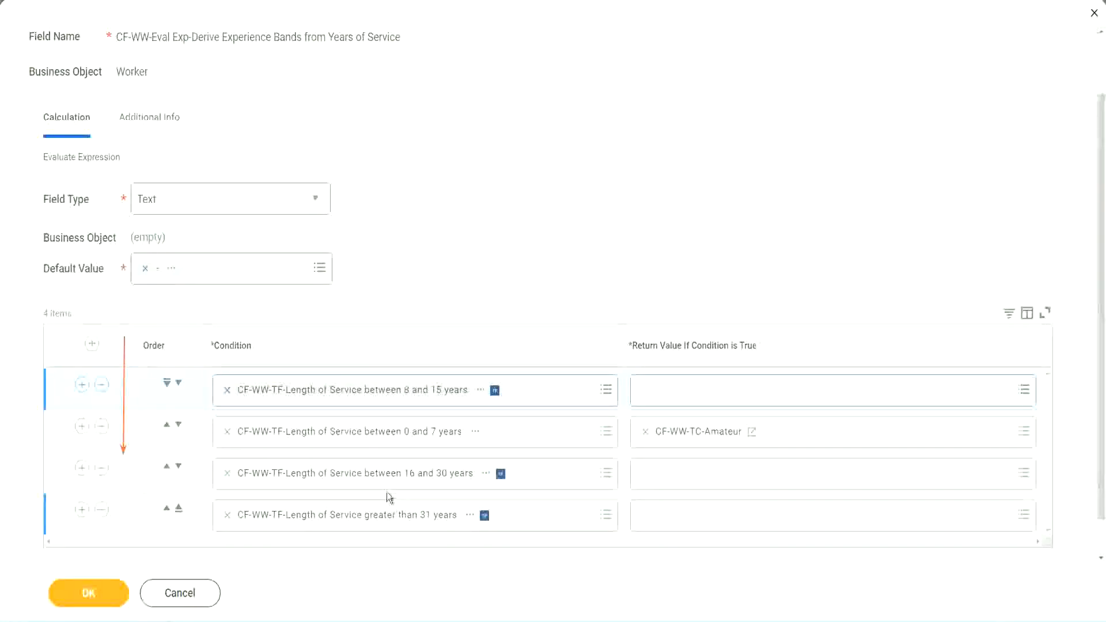
Step: Copy the text CF-WW-TC-Amateur and move the 8 to 15 years condition back below the 0 to 7 years condition
right_click(700, 439)
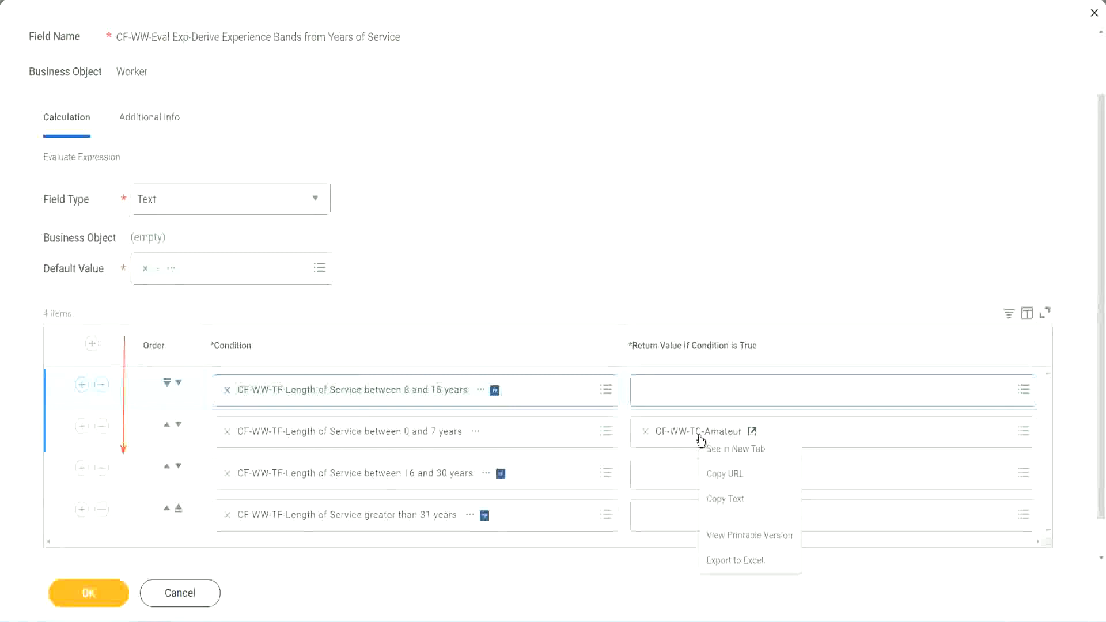
click(727, 503)
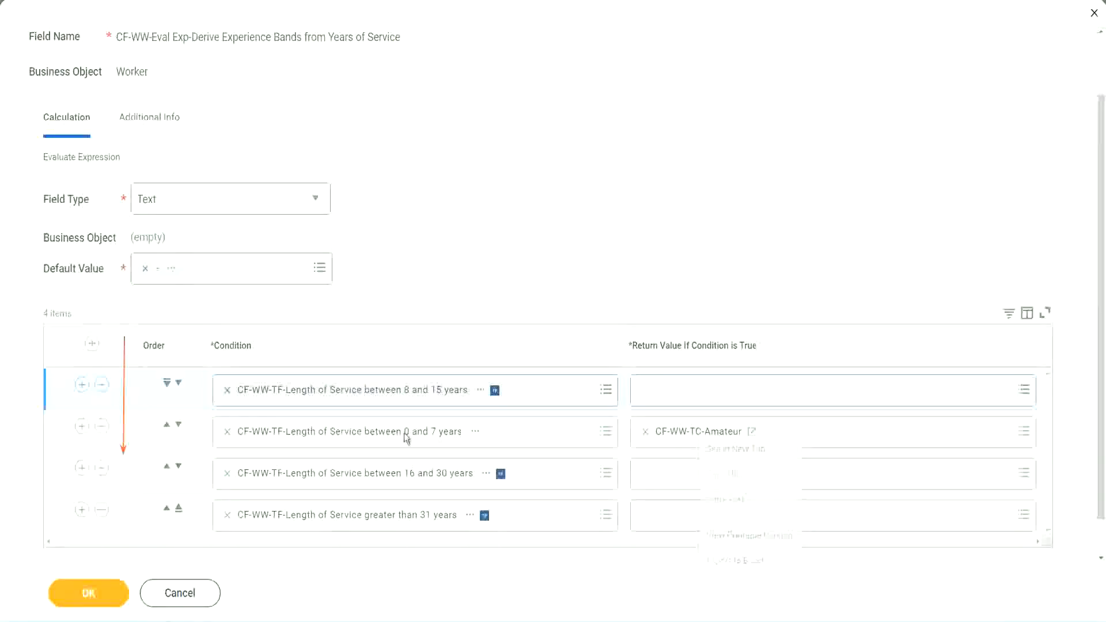
click(178, 383)
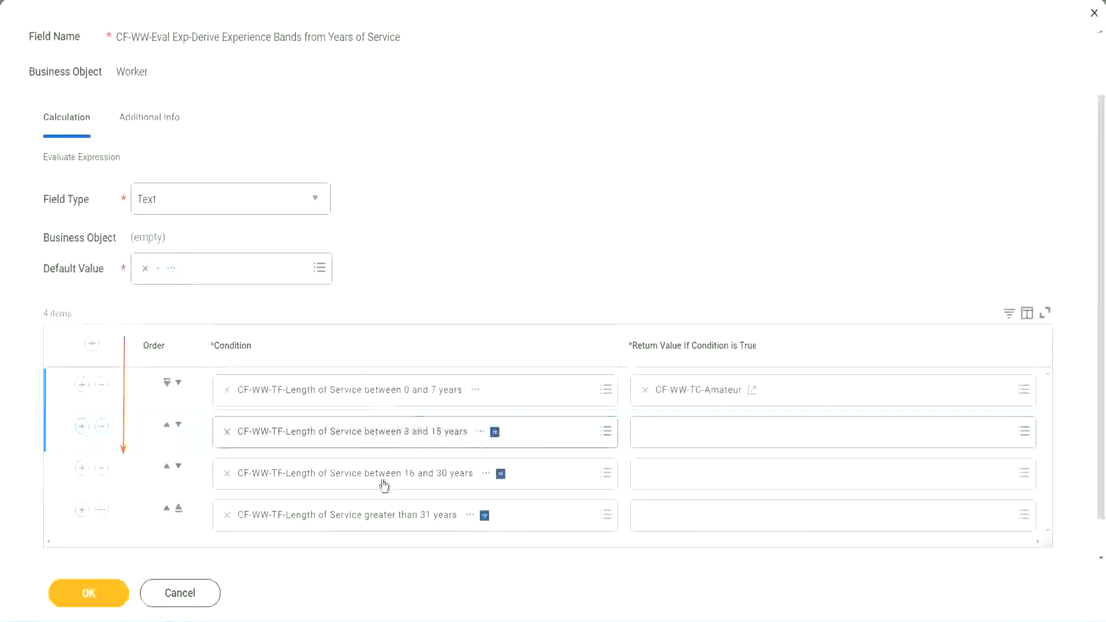
Step: For the second row's return value, create a calculated field named CF-WW-TC-Experienced on the Global business object with the Text Constant function
click(647, 432)
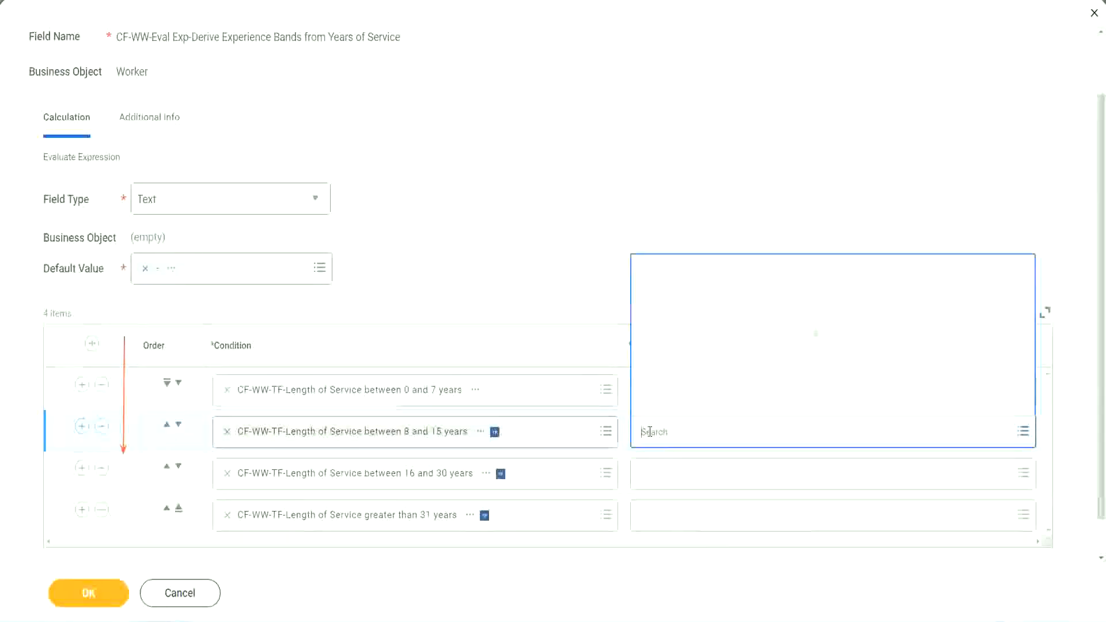
click(686, 403)
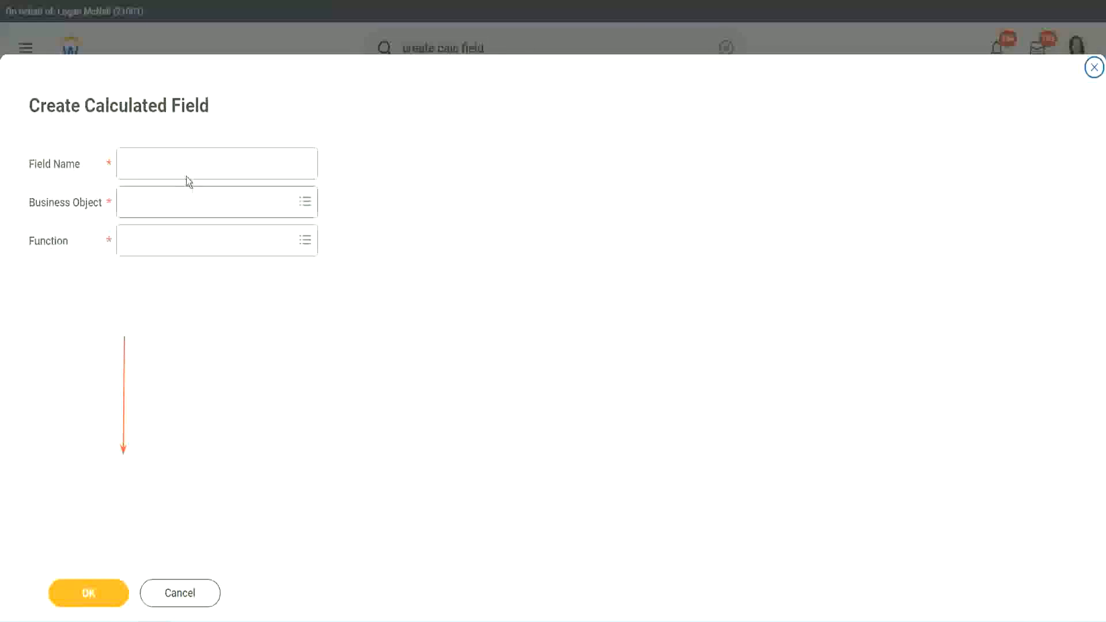
click(177, 164)
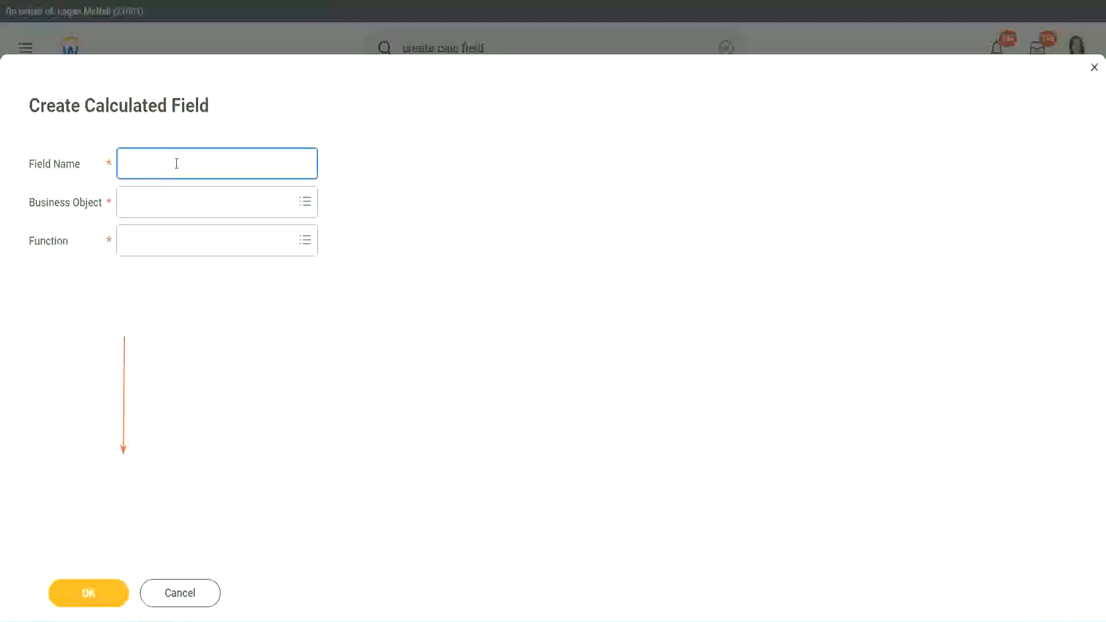
key(ctrl+v)
double_click(192, 164)
text(Experi)
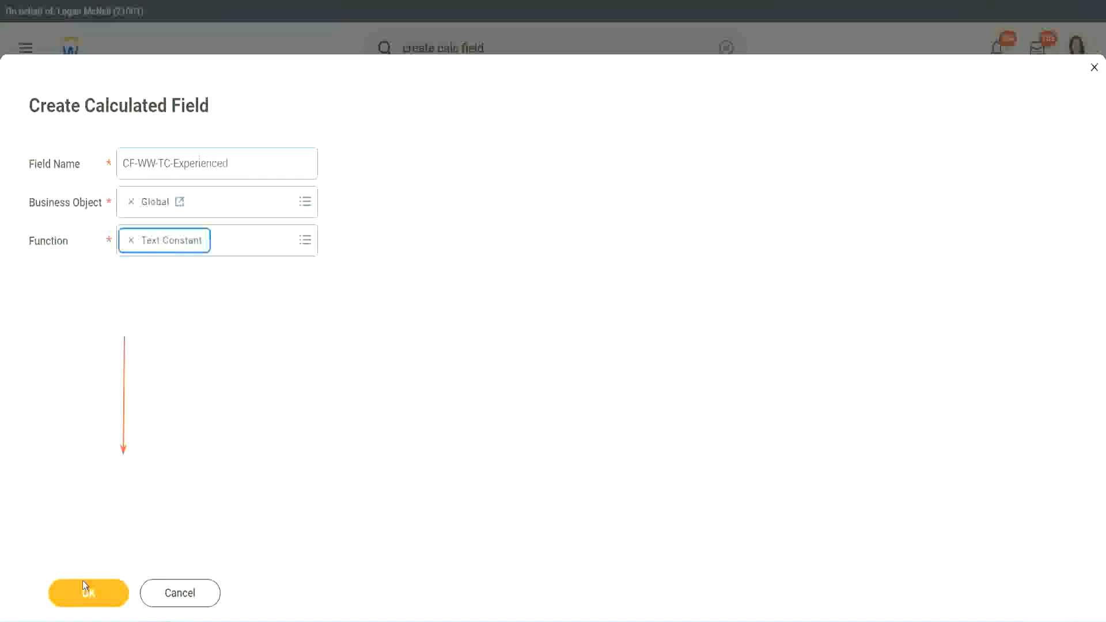
click(323, 442)
key(Return)
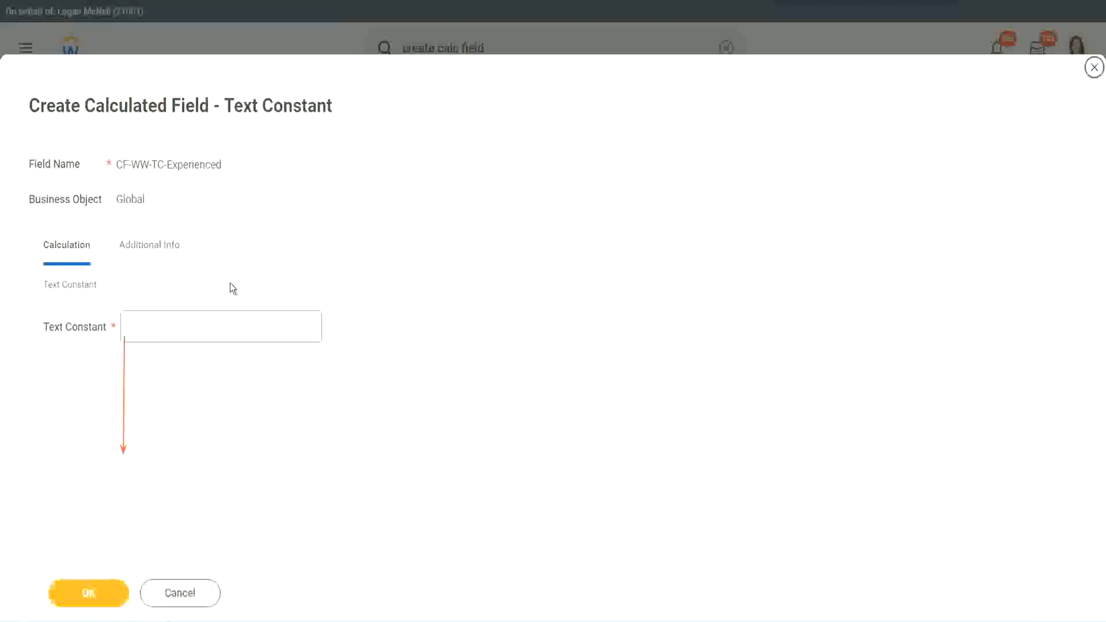
Step: Enter Experienced as the text constant and save the CF-WW-TC-Experienced field
click(168, 328)
text(Ex)
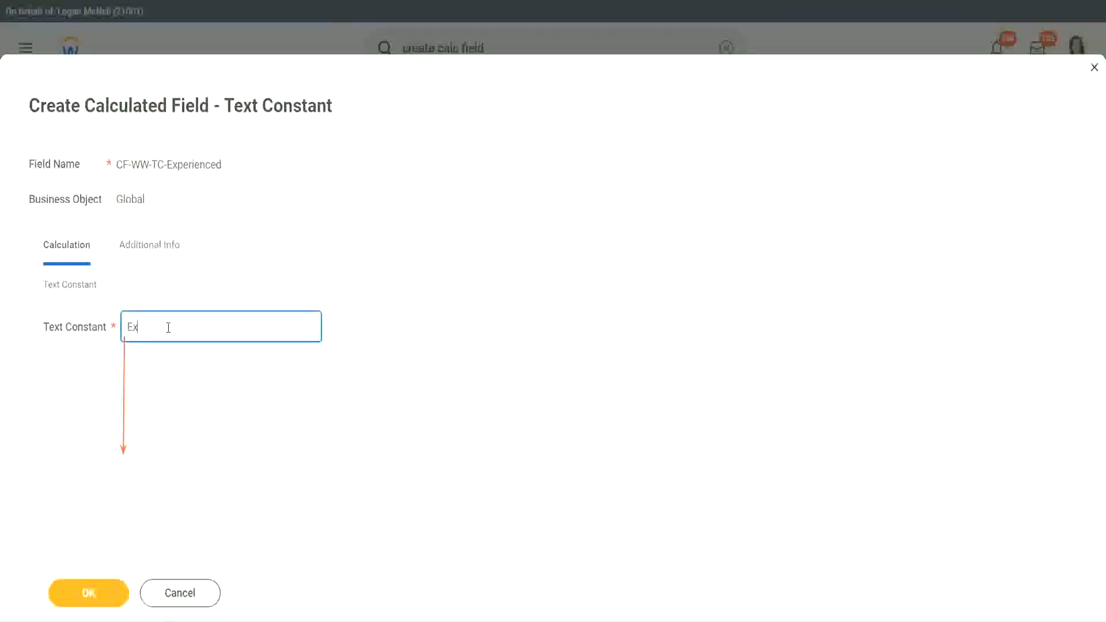
text(perienced)
click(91, 590)
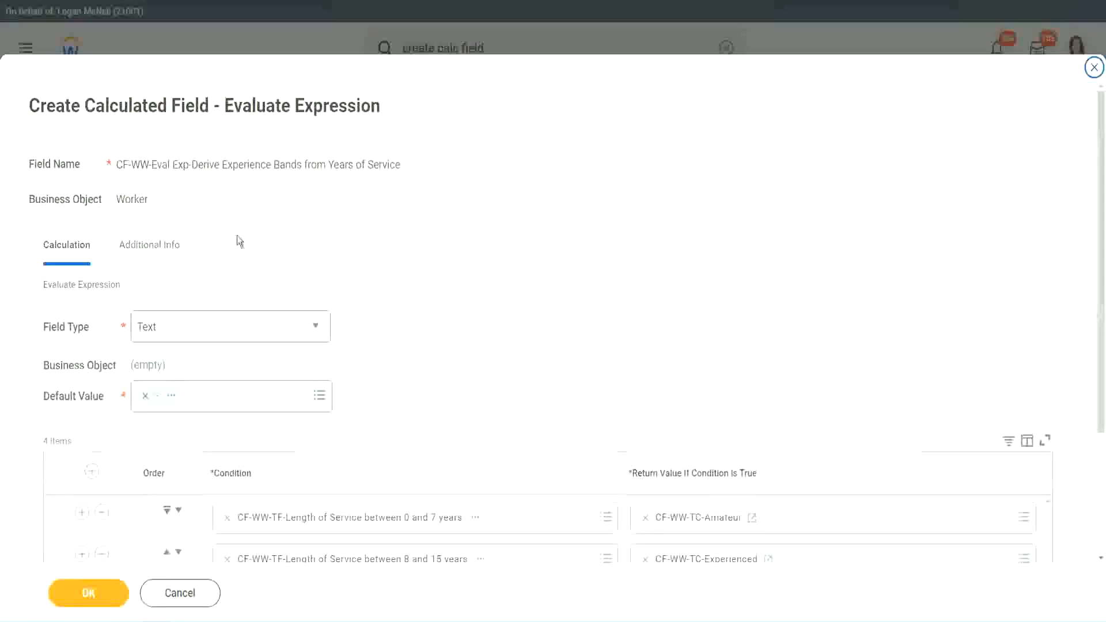
Step: Start a calculated field for the third row's return value, named CF-WW-TC-Senior, with Global as its business object
scroll(511, 300, down, 3)
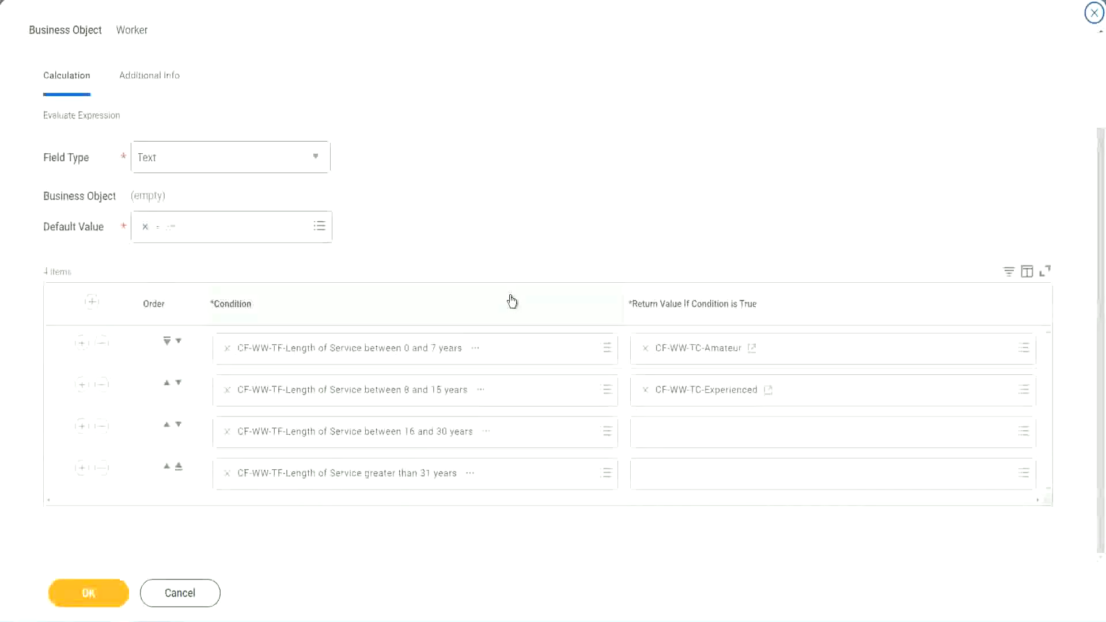
click(689, 434)
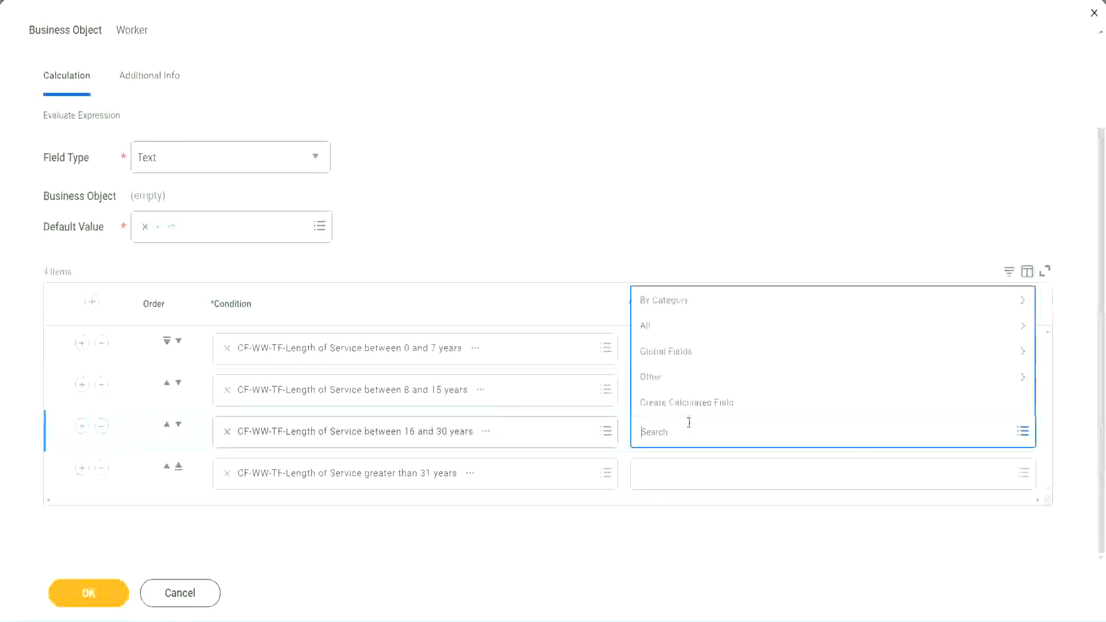
click(694, 404)
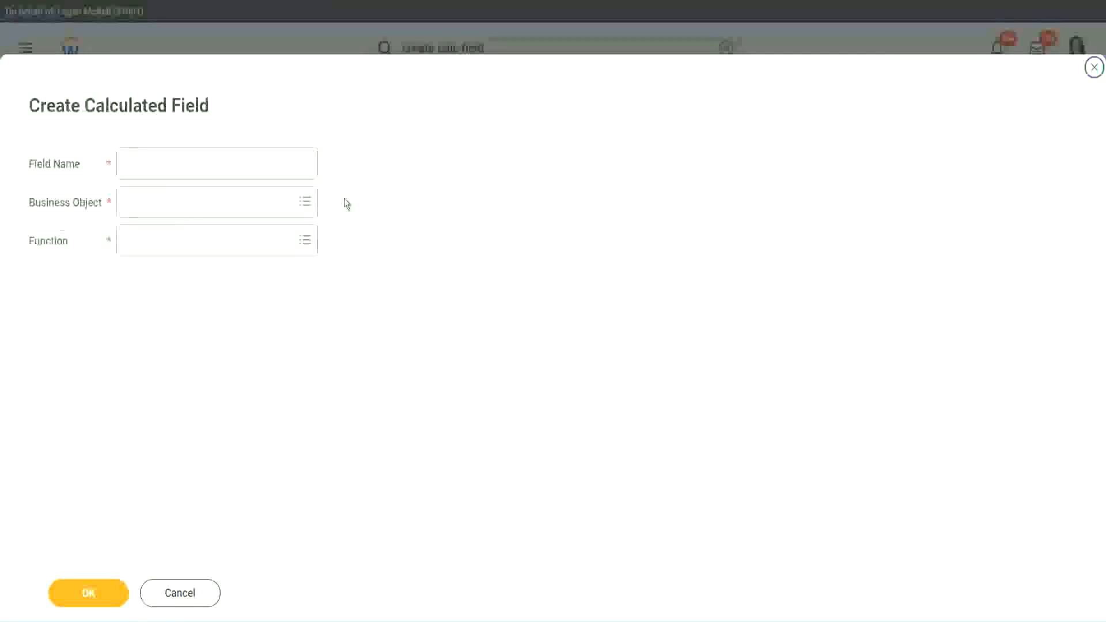
click(235, 163)
key(ctrl+v)
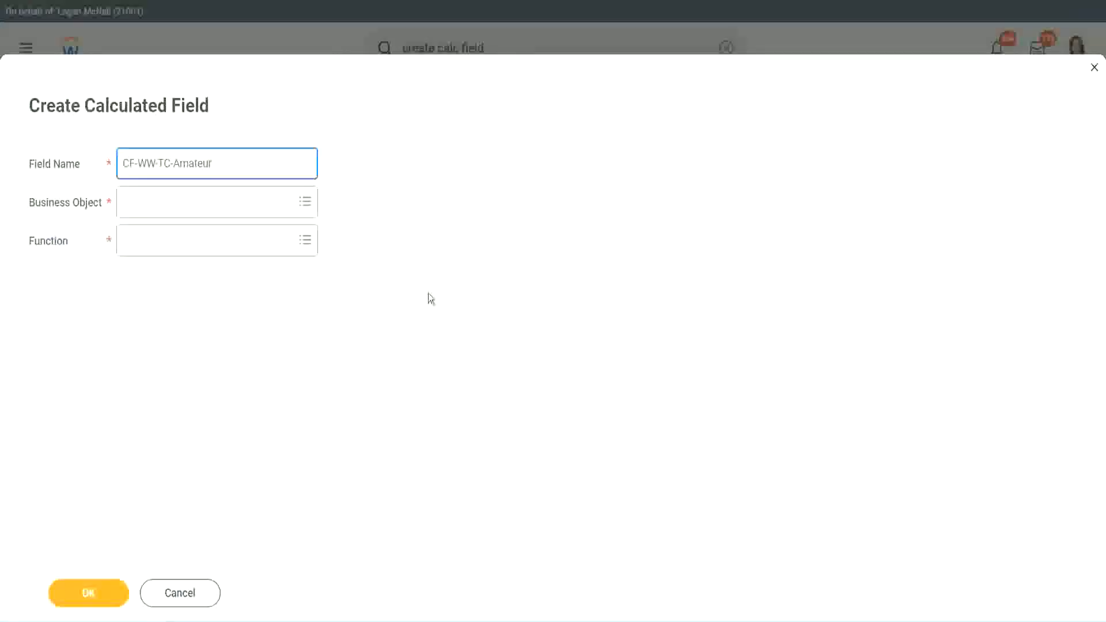
click(121, 205)
text(global)
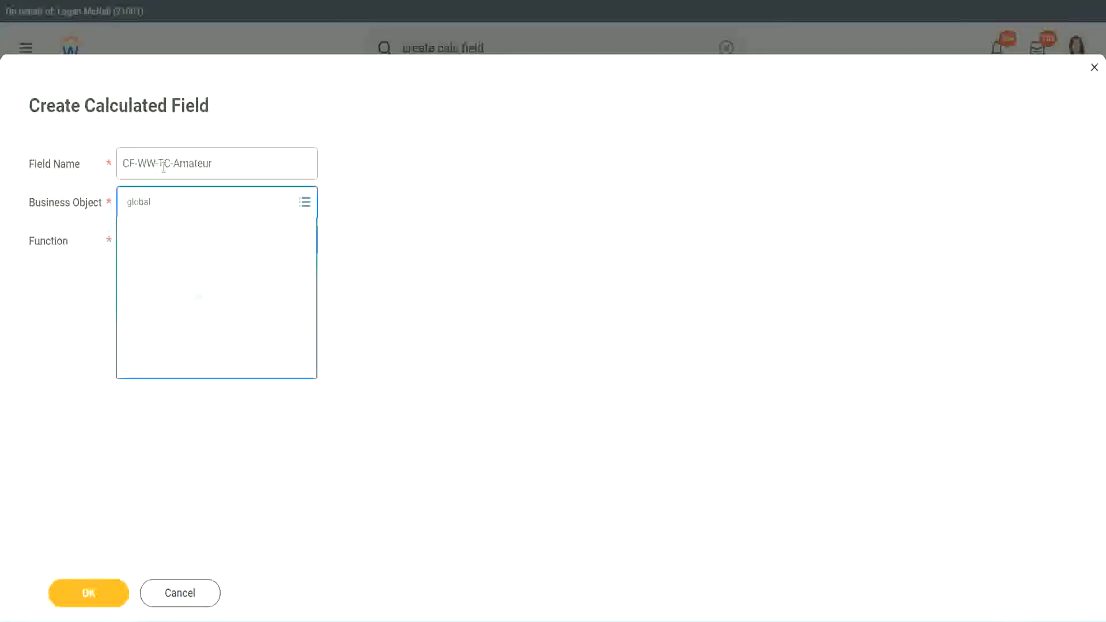
key(Return)
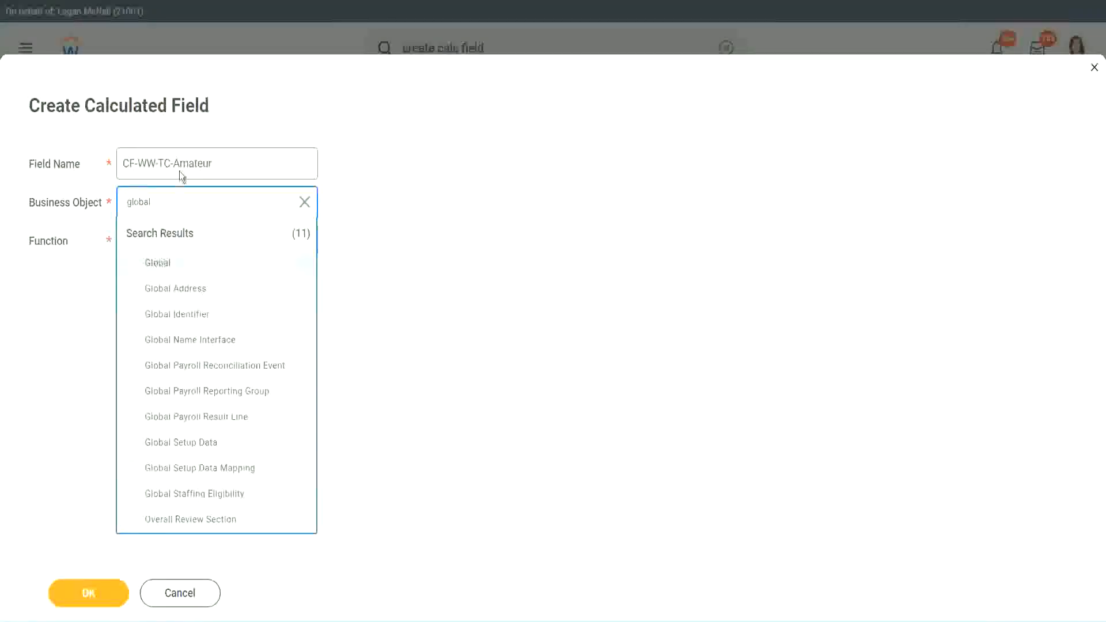
double_click(190, 165)
text(S)
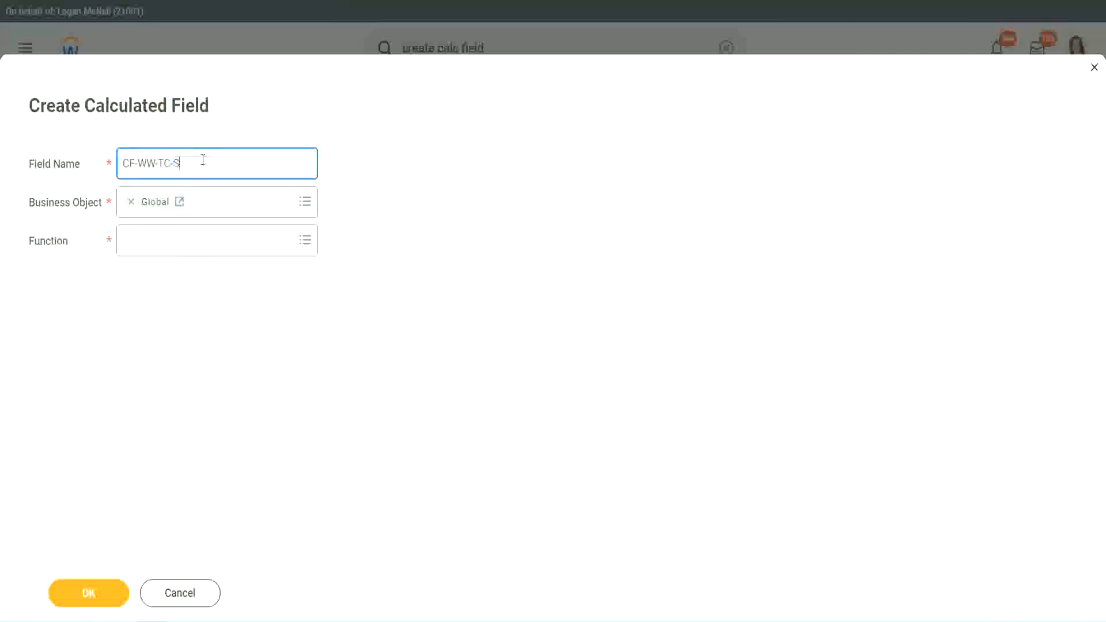
text(enior)
Step: Define CF-WW-TC-Senior as a Text Constant with the text Senior and save it
click(176, 252)
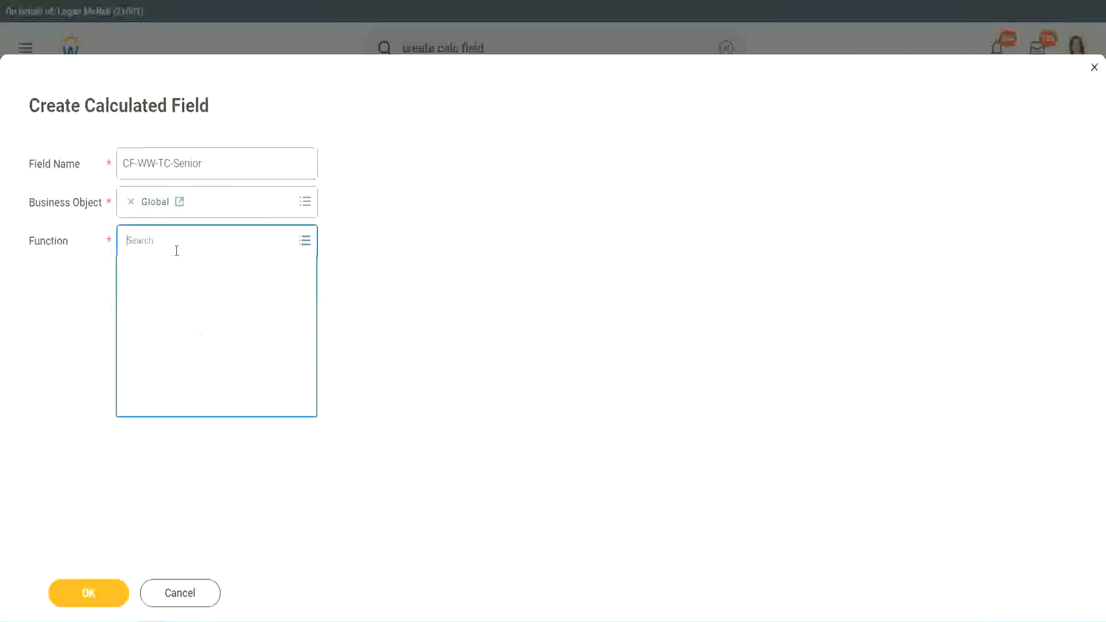
text(tc)
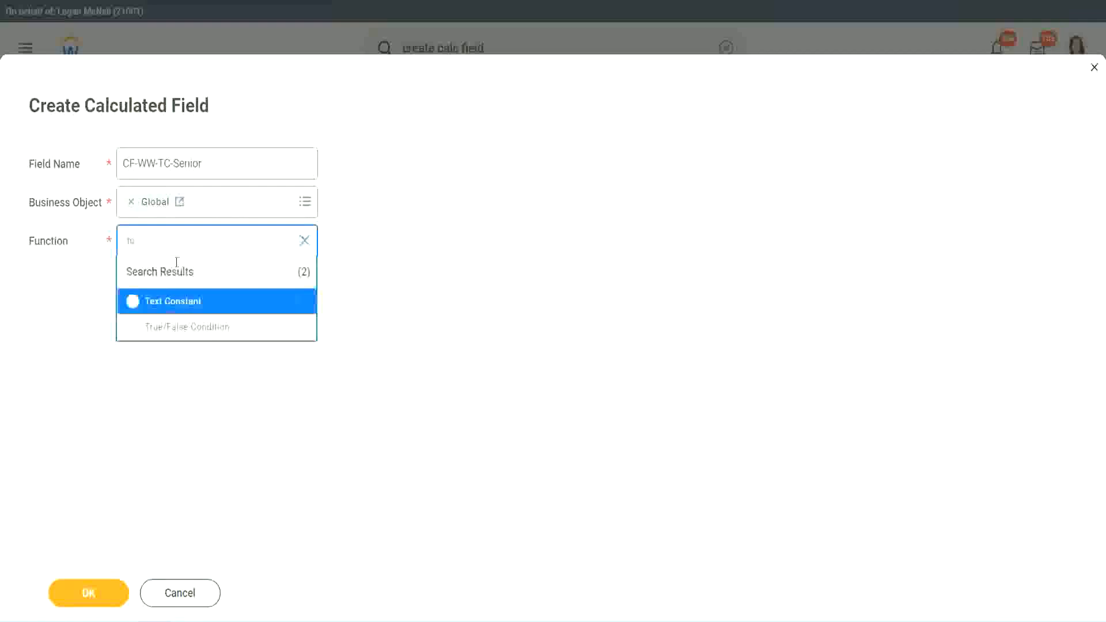
click(170, 301)
click(91, 596)
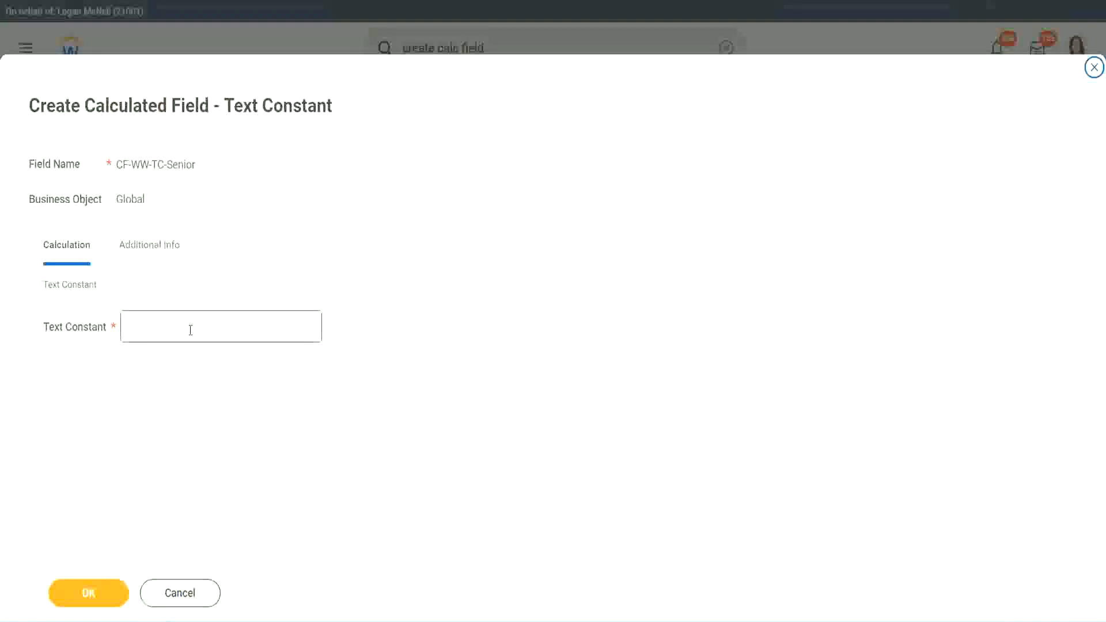
click(187, 323)
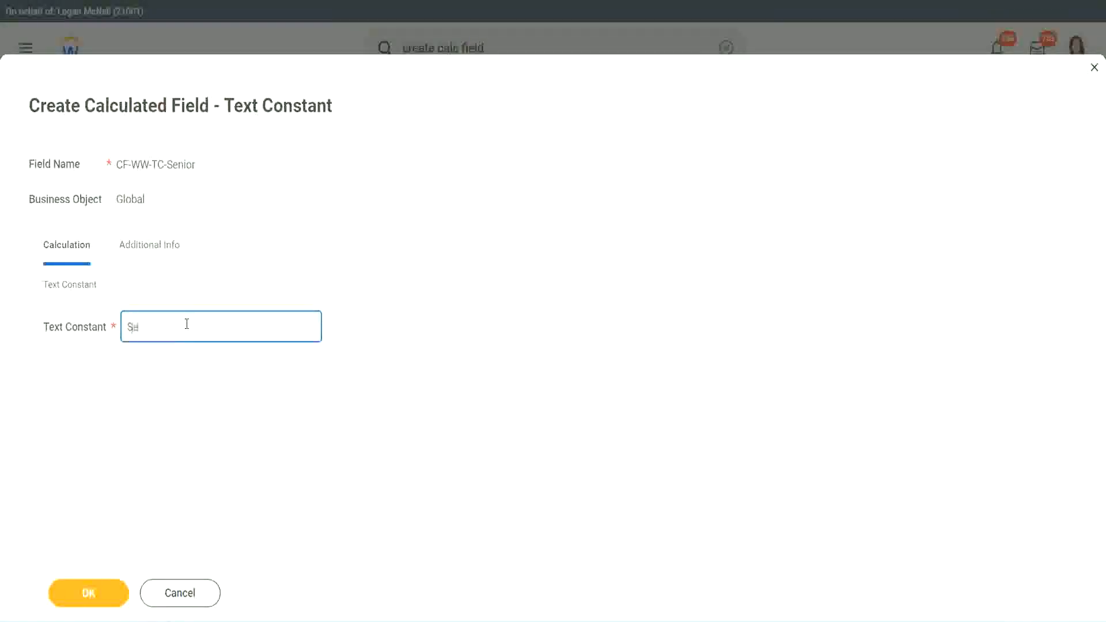
click(109, 585)
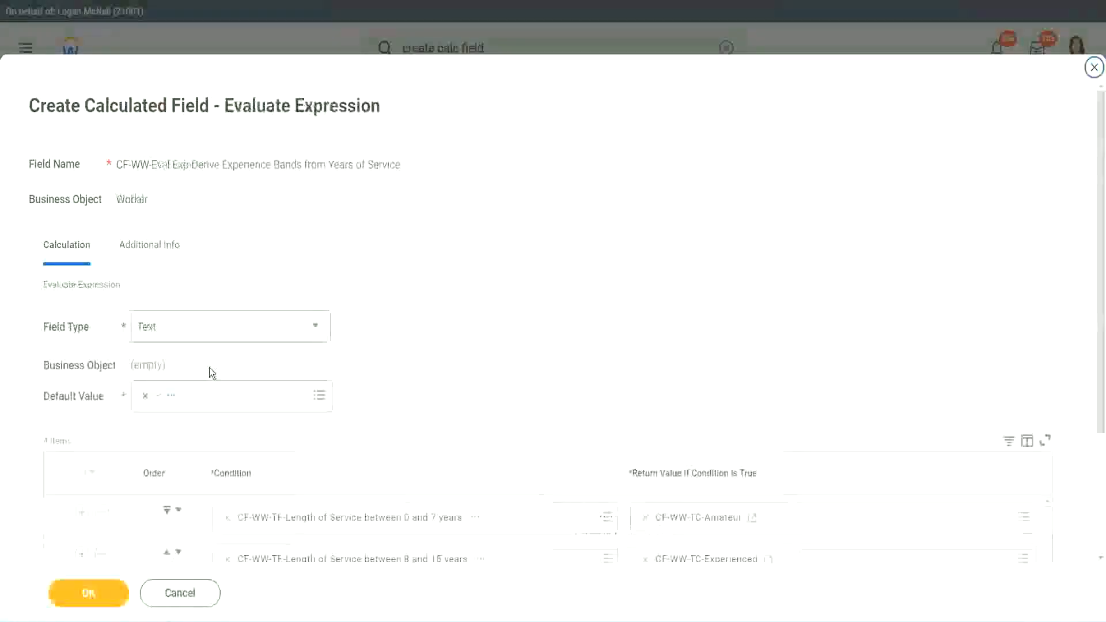
Step: Start a calculated field for the fourth row's return value, basing its name on CF-WW-TC-Senior and naming it CF-WW-TC-Legend
scroll(800, 413, down, 3)
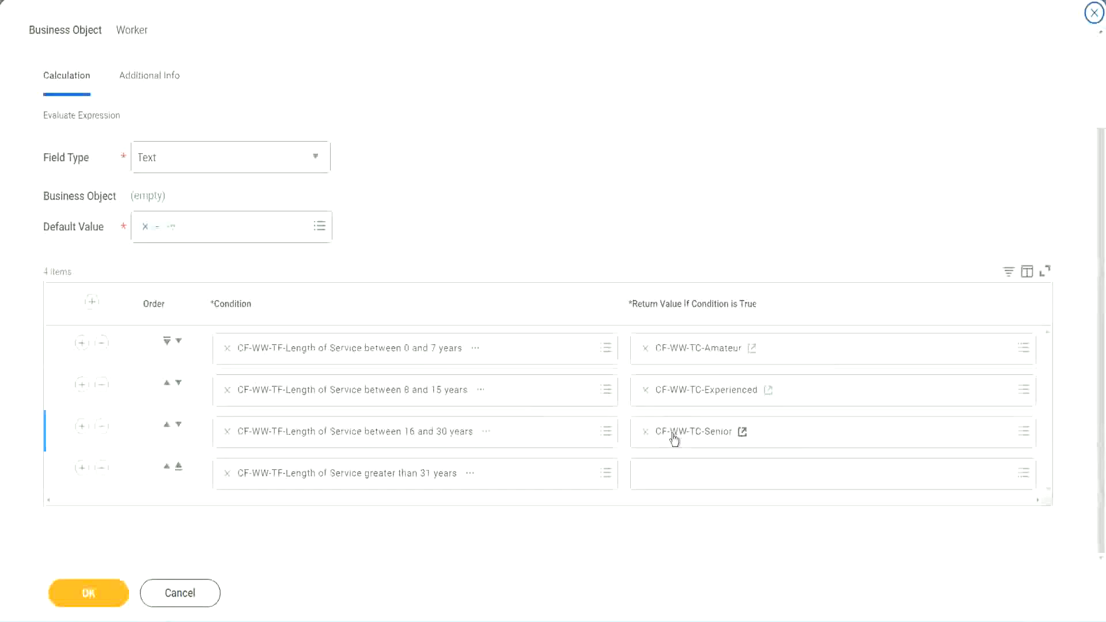
right_click(672, 435)
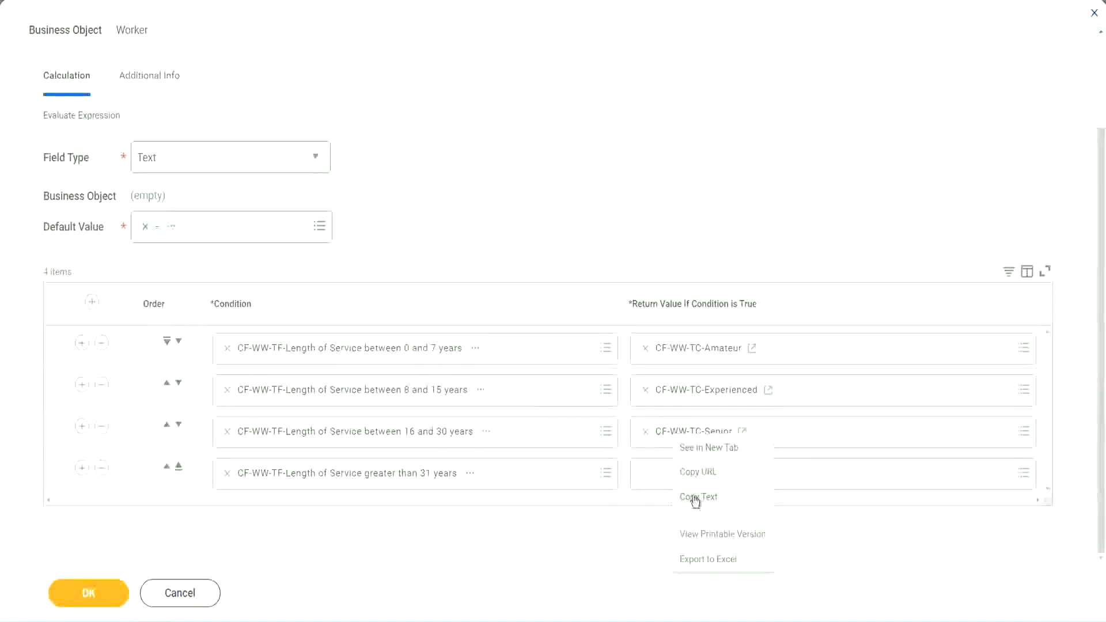
click(672, 493)
click(672, 479)
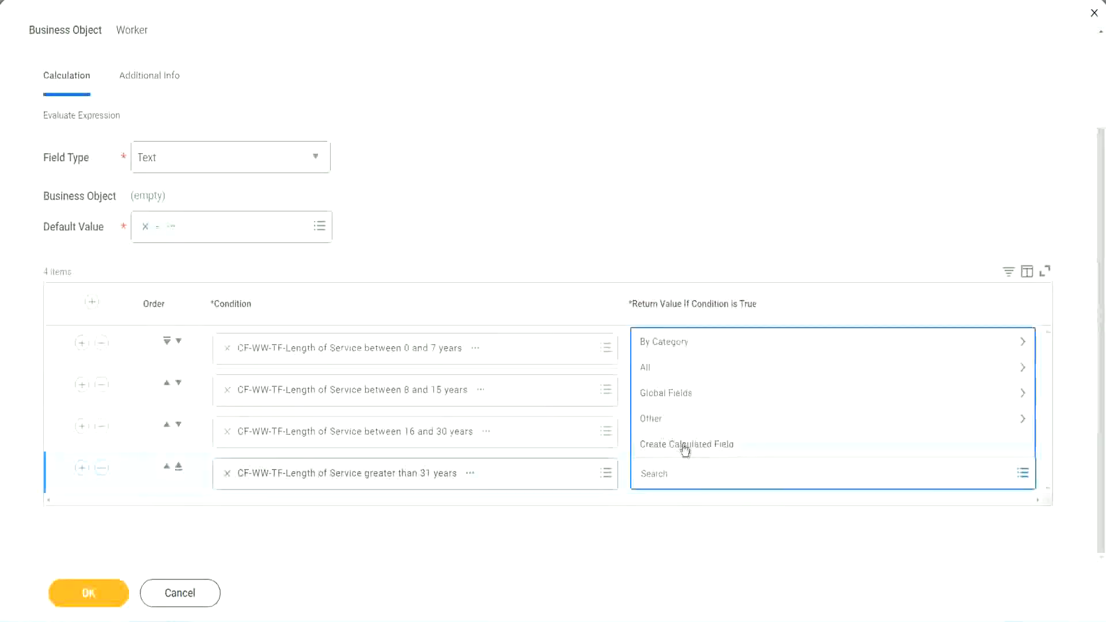
click(674, 447)
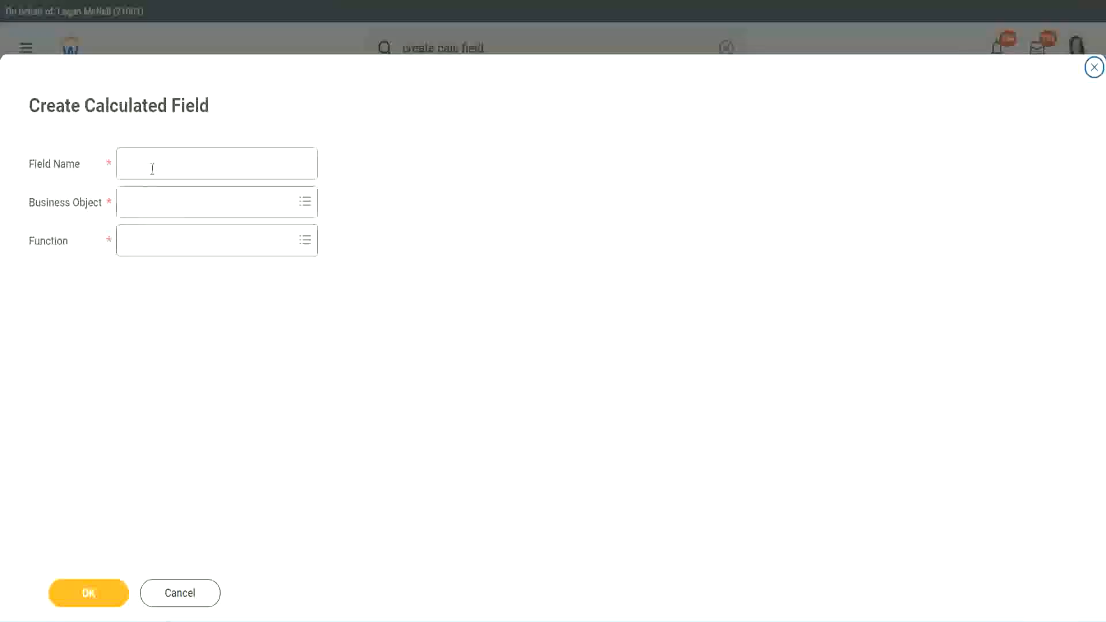
click(152, 168)
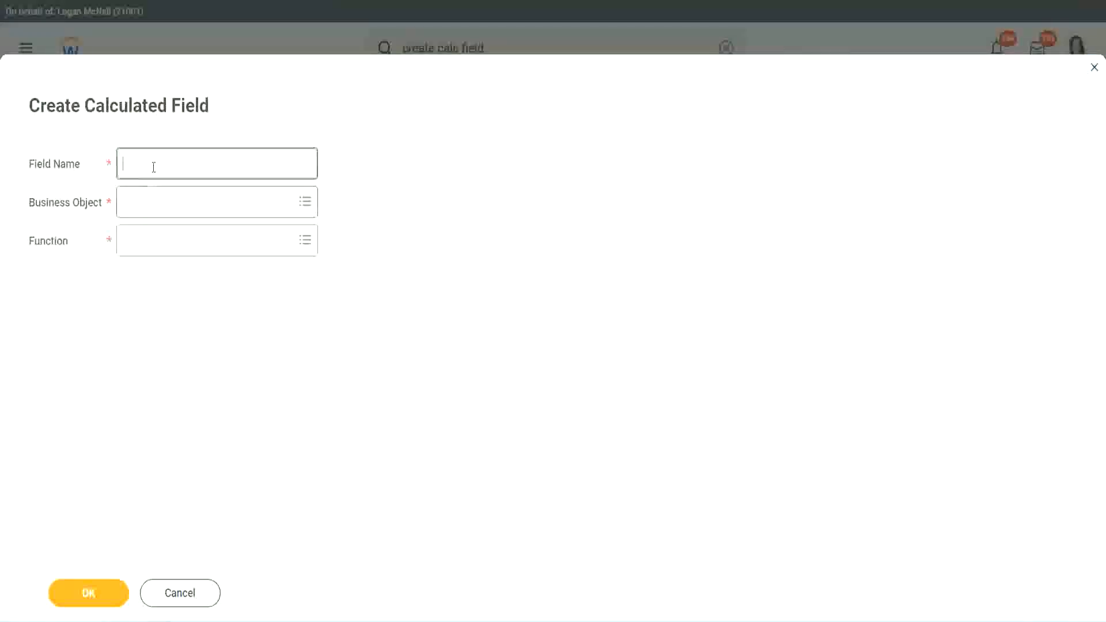
key(ctrl+v)
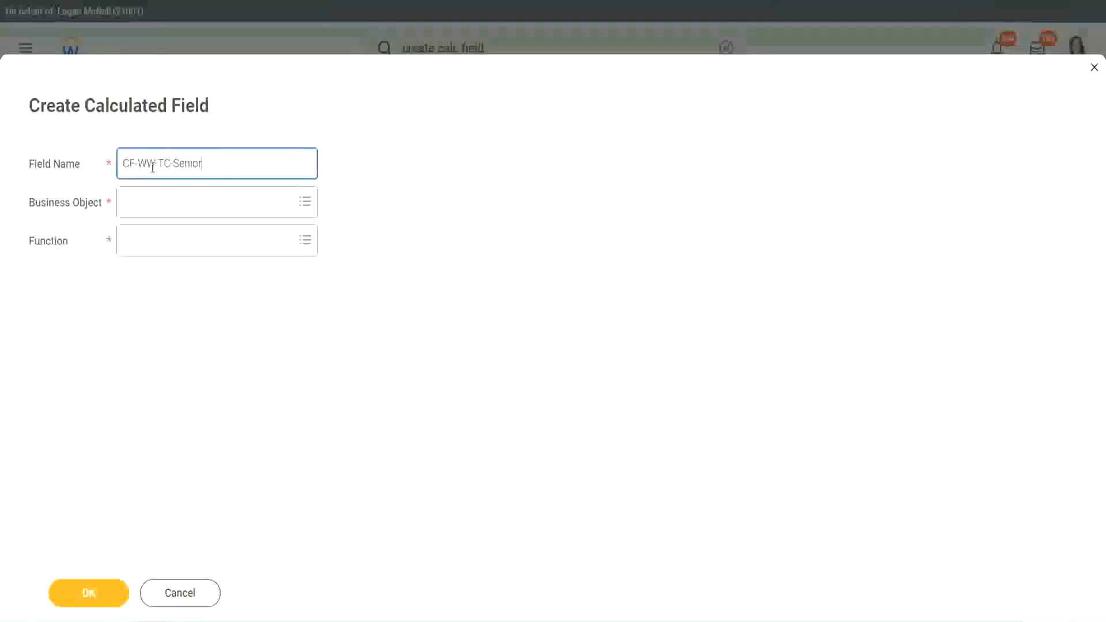
key(ctrl+shift+Left)
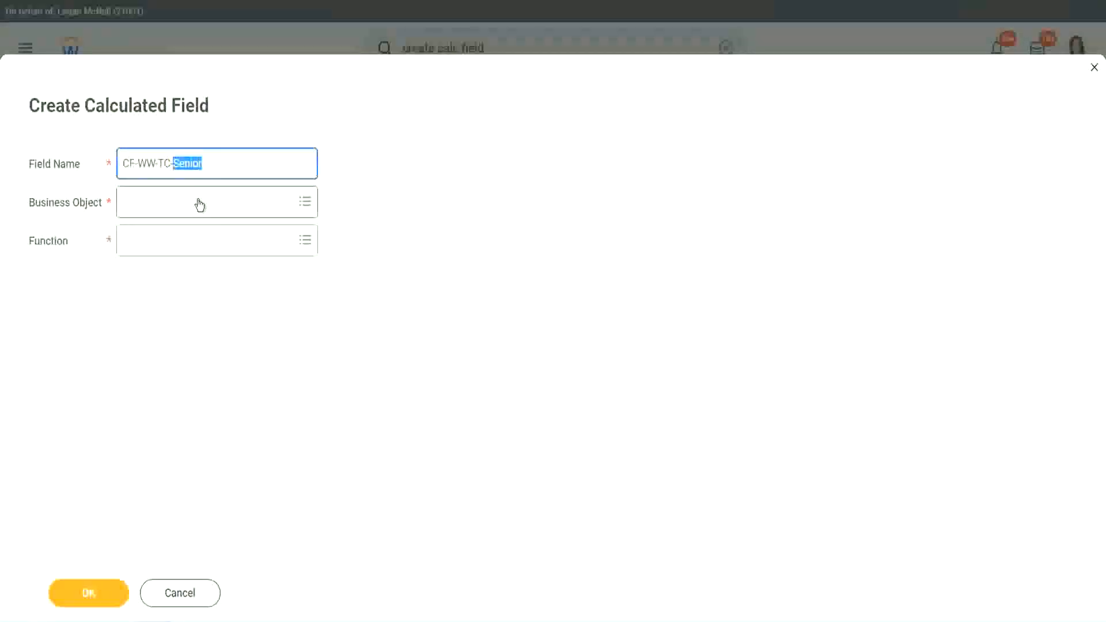
text(Legend)
Step: Assign the Global business object and the Text Constant function to CF-WW-TC-Legend
click(156, 211)
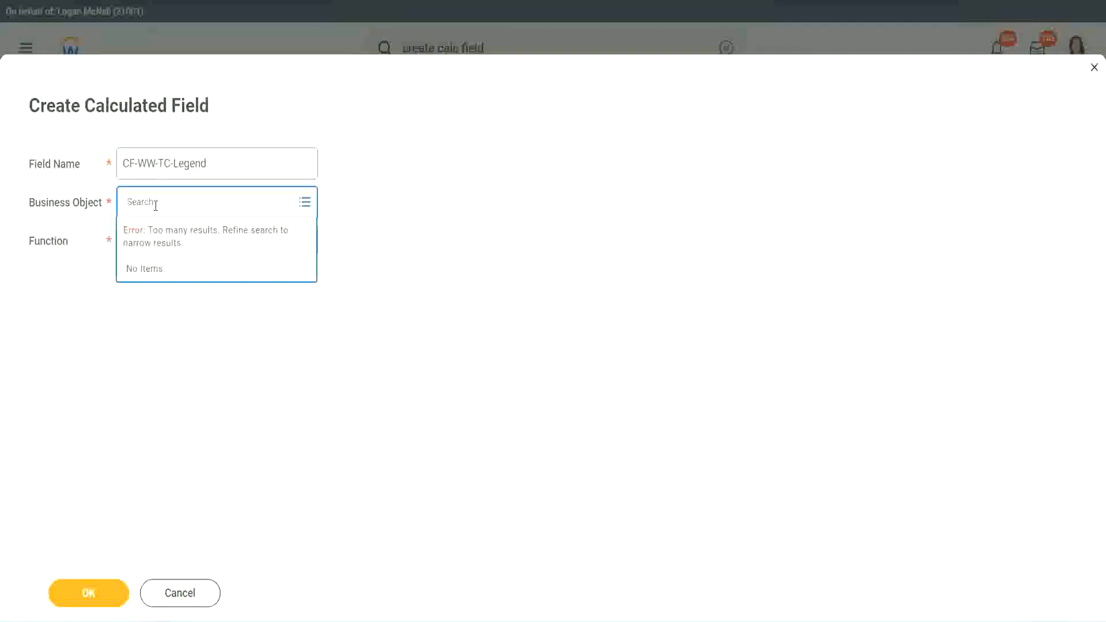
text(Global)
key(Return)
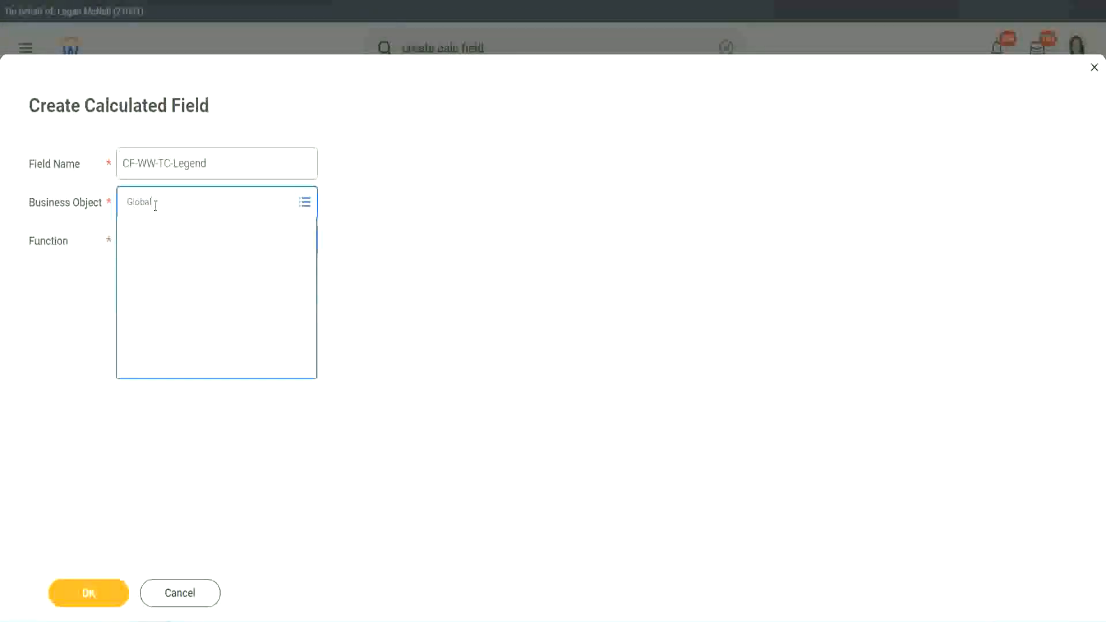
click(166, 266)
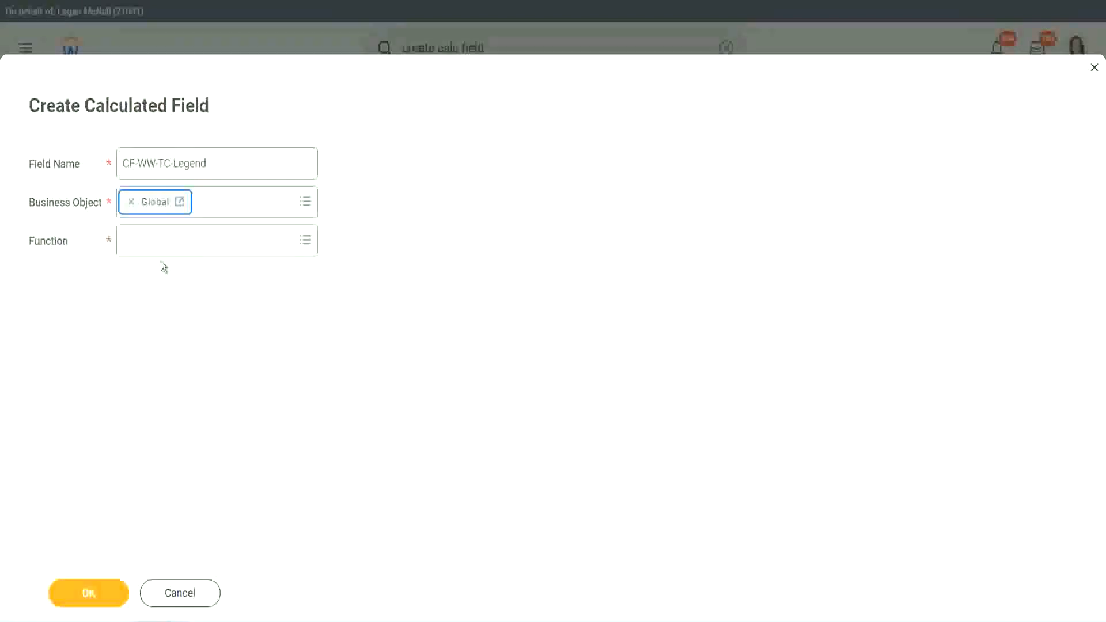
click(159, 241)
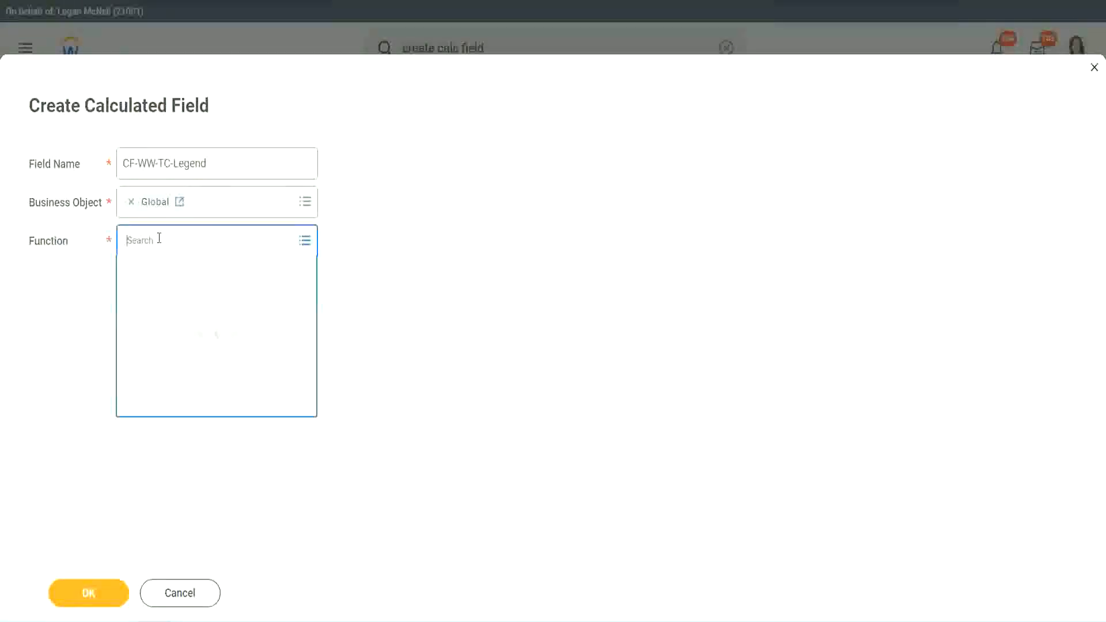
text(id)
key(Return)
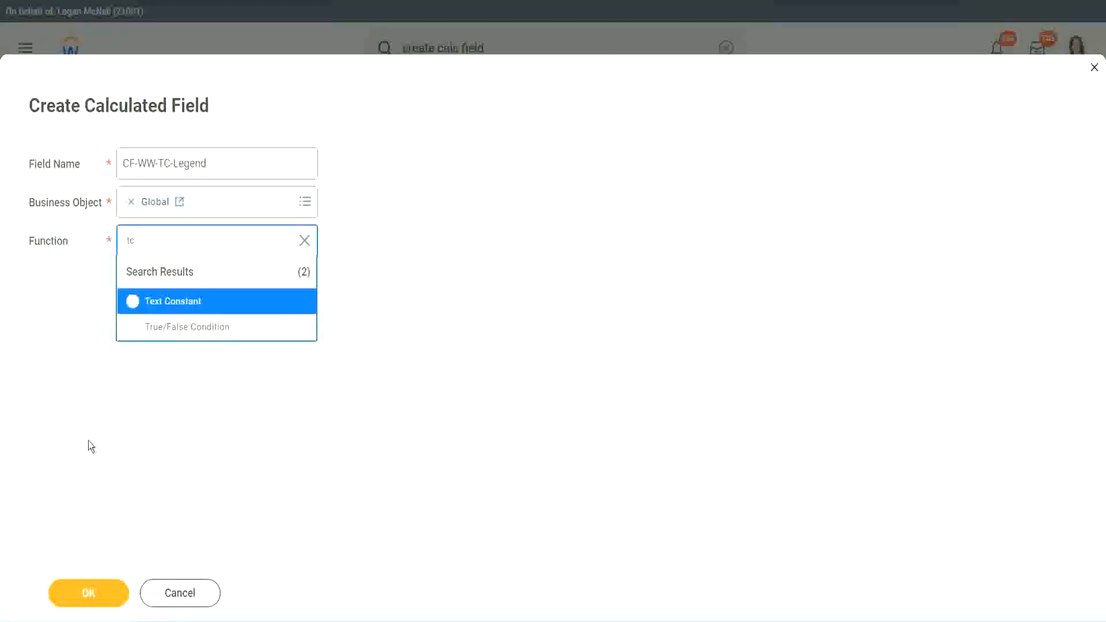
click(199, 310)
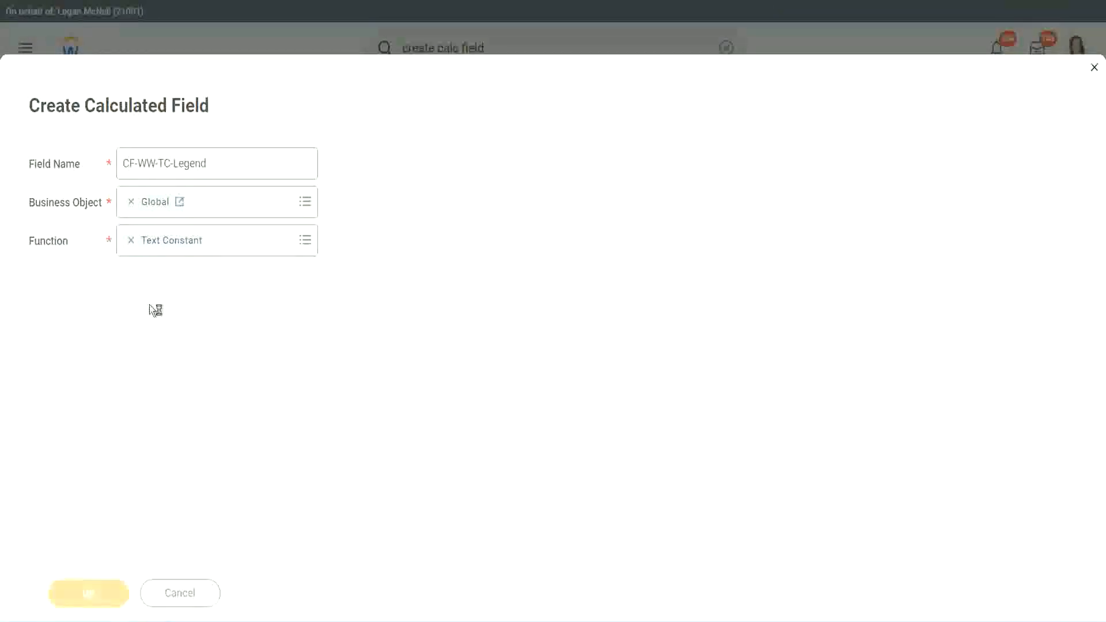
Step: Enter Legend as the text constant and save the CF-WW-TC-Legend field
click(143, 327)
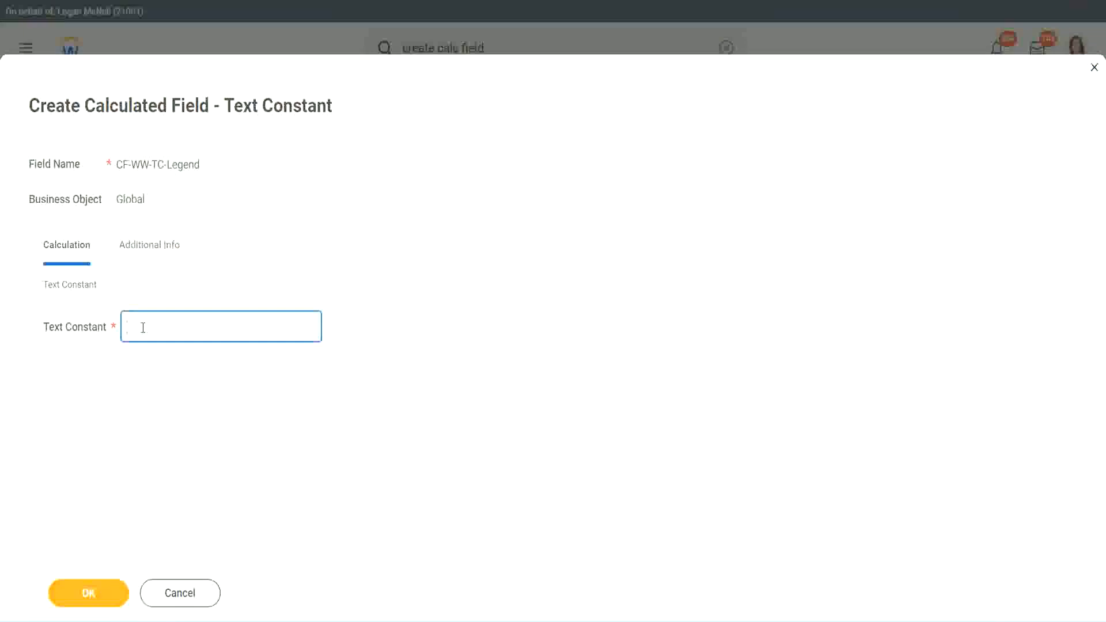
text(Legend)
click(92, 595)
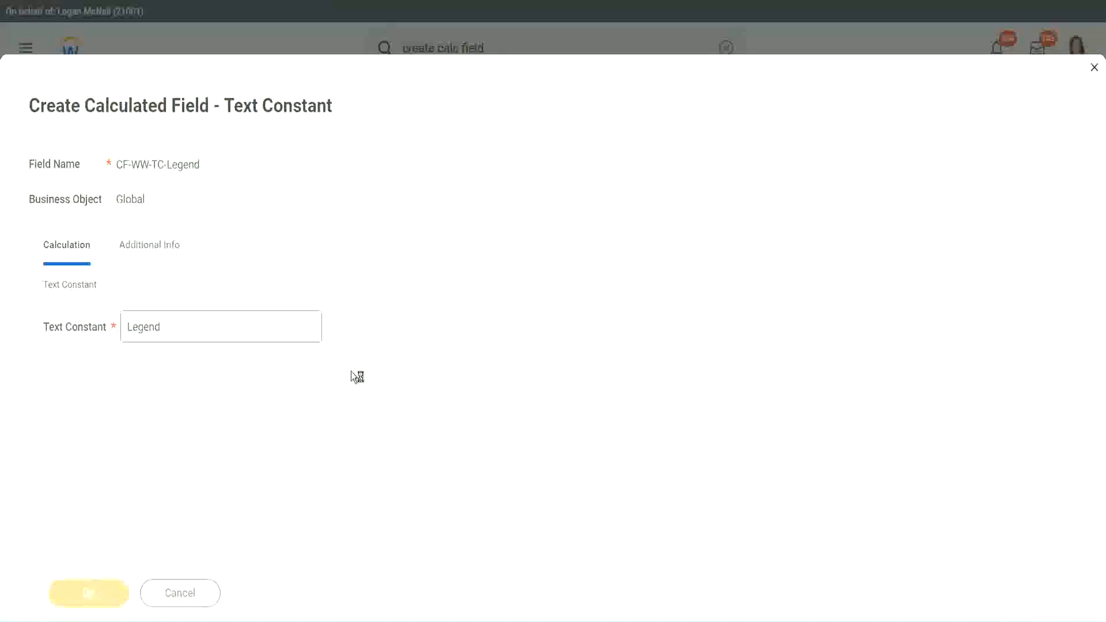
Step: Review the field type, conditions and return values of the Evaluate Expression field and save it
scroll(587, 311, down, 3)
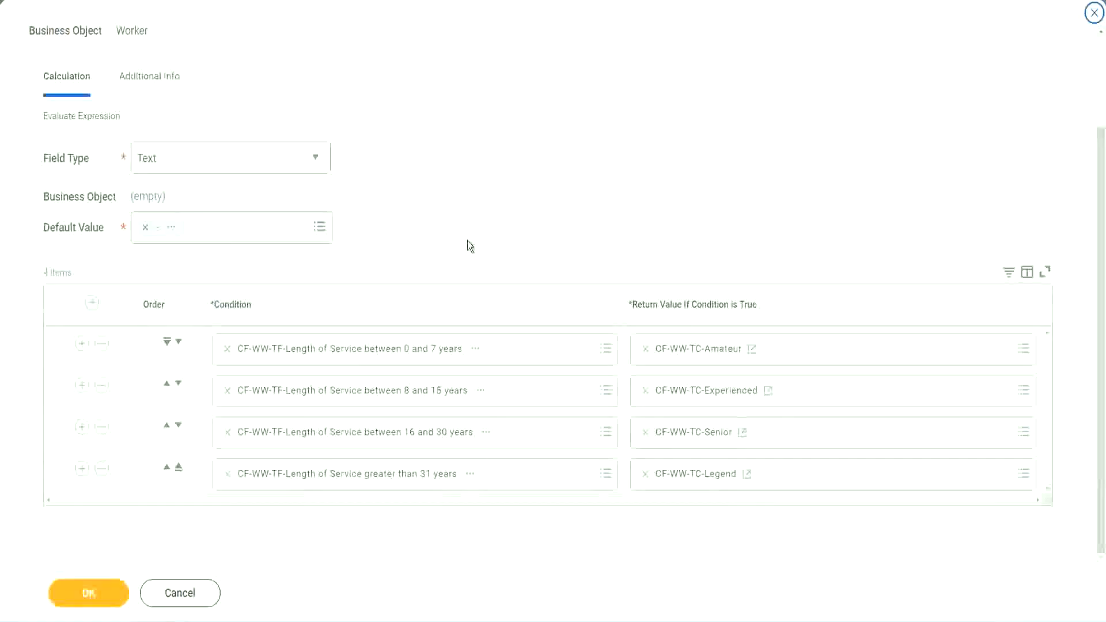
scroll(469, 231, up, 1)
scroll(468, 230, up, 1)
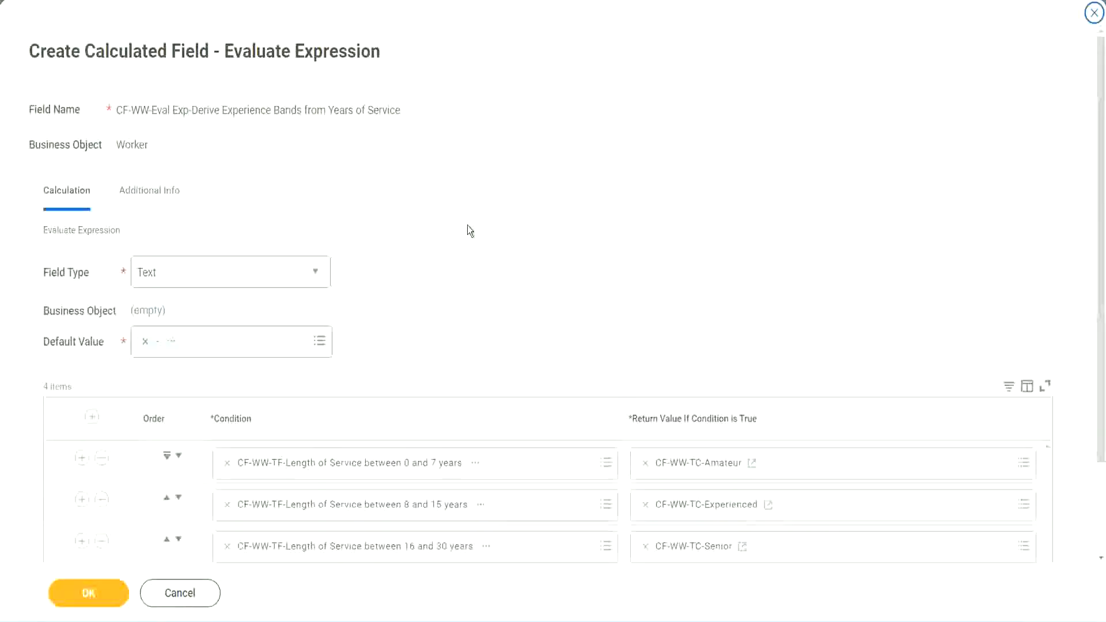
scroll(468, 231, down, 2)
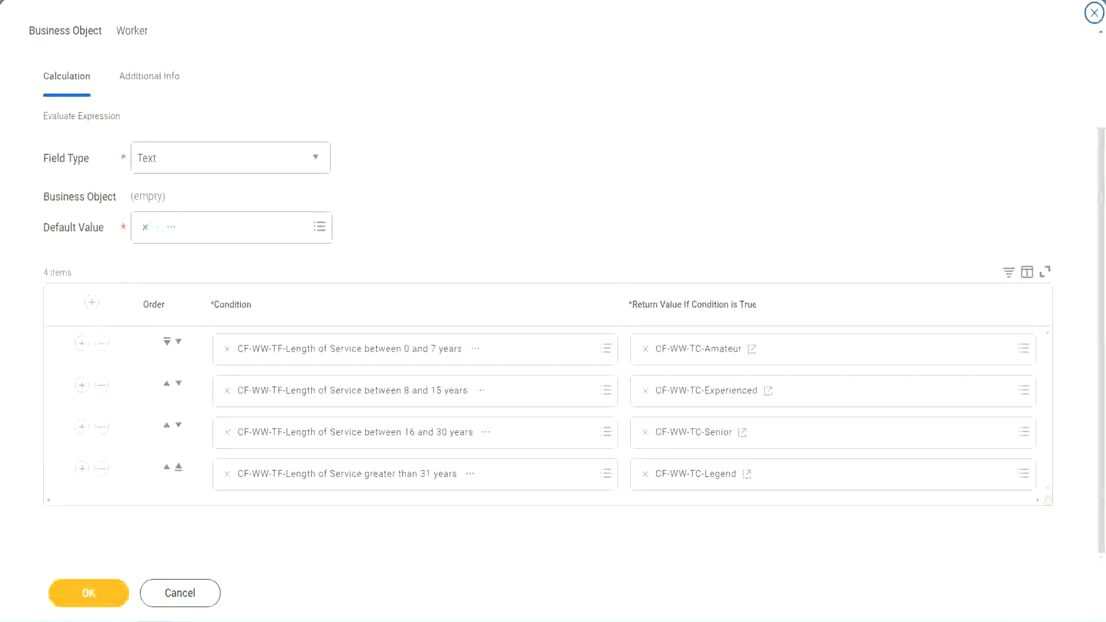
drag(708, 161, 718, 275)
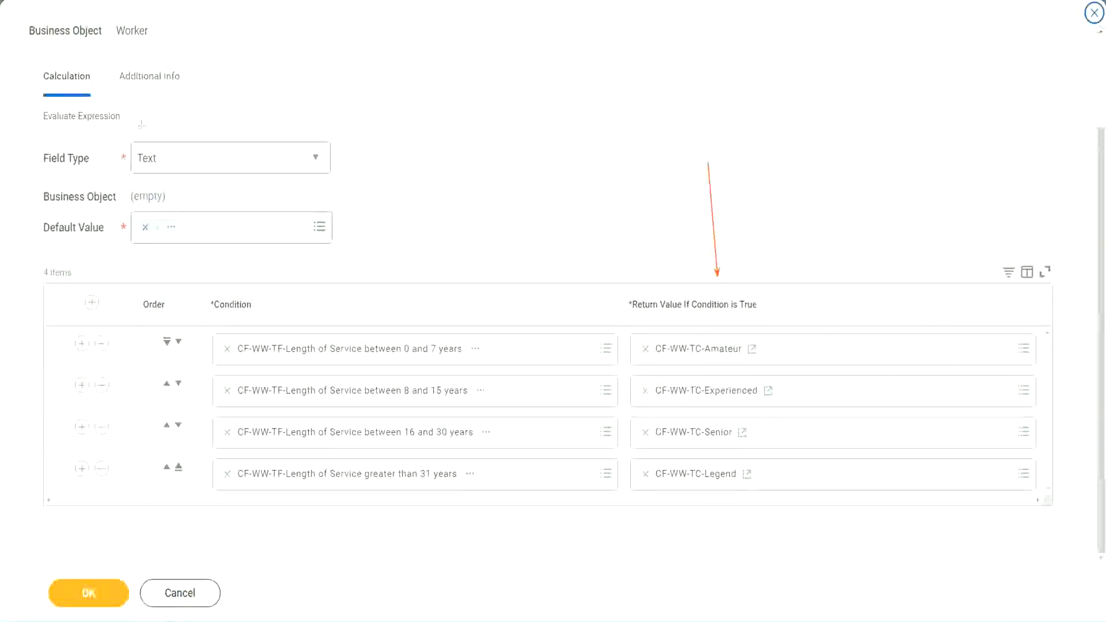
drag(137, 99, 142, 138)
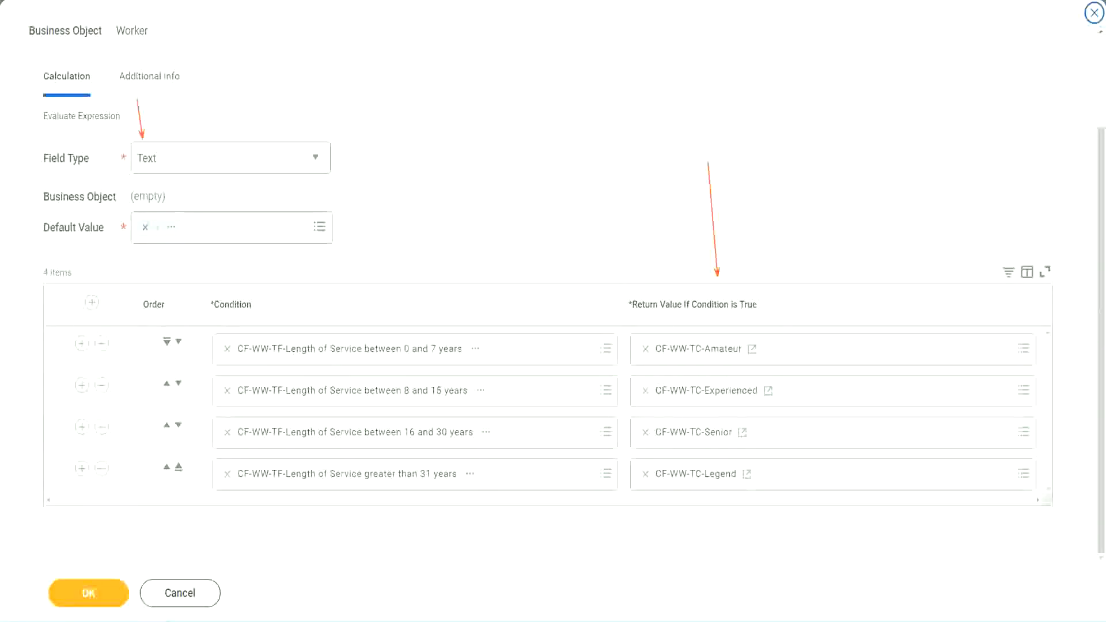
click(93, 591)
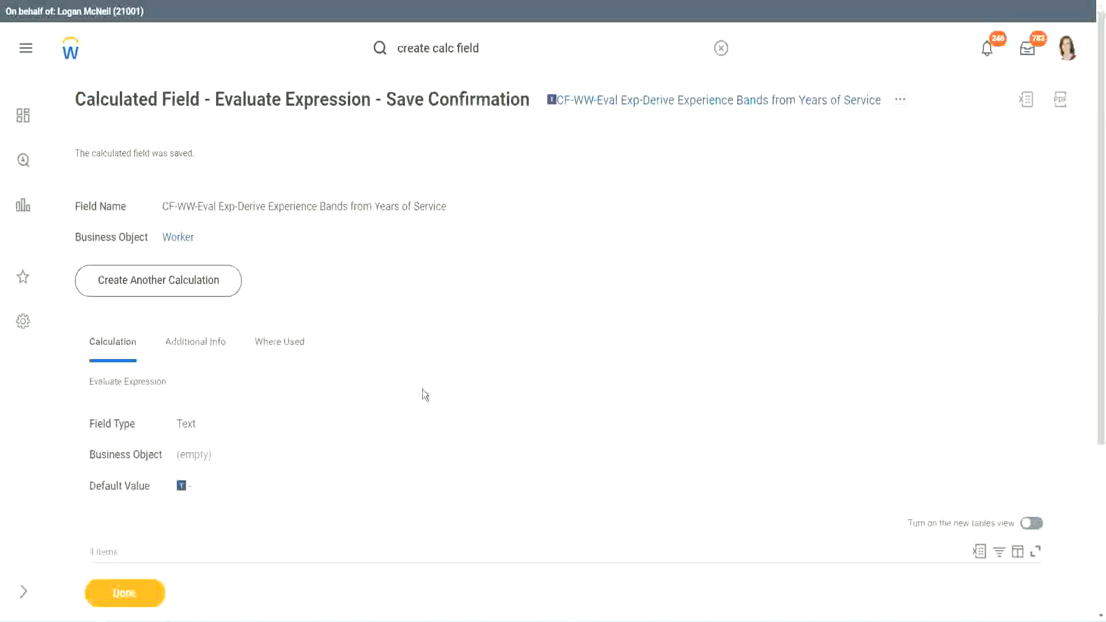
Step: Check the saved condition rows and copy the name of the Evaluate Expression calculated field
scroll(423, 389, down, 4)
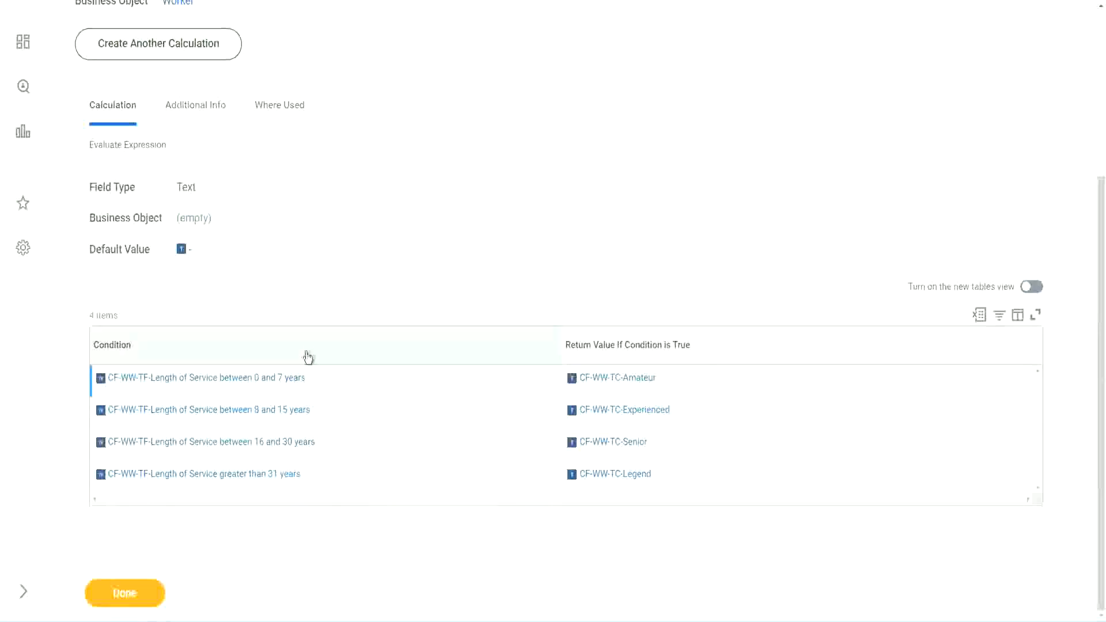
scroll(309, 354, up, 4)
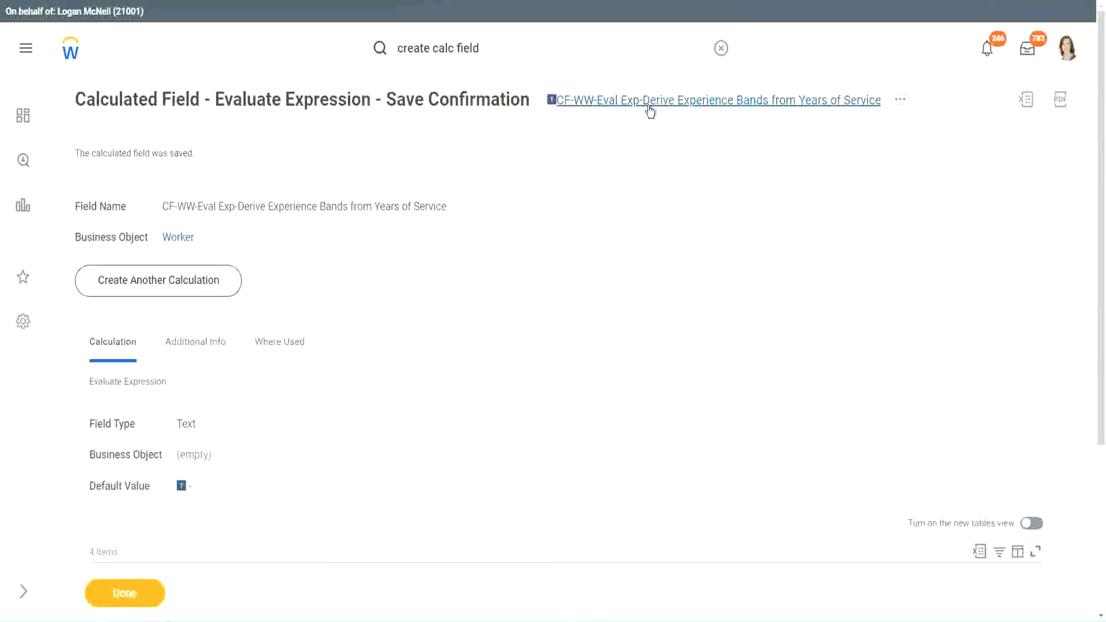
click(680, 173)
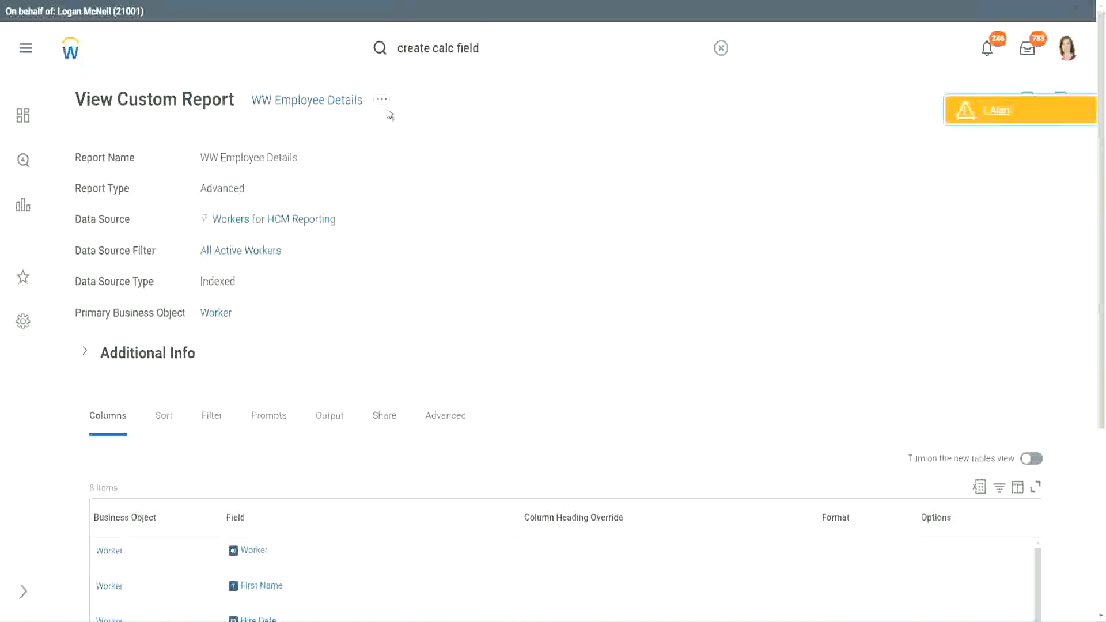
Step: Open the WW Employee Details custom report for editing and go to its columns
click(385, 107)
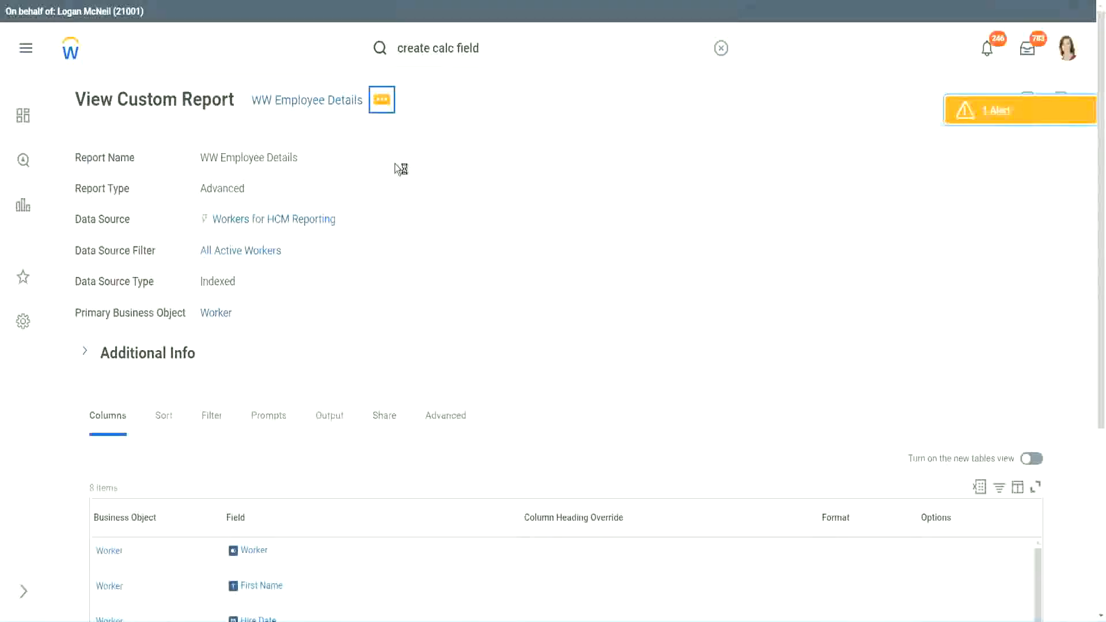
mouse_move(450, 166)
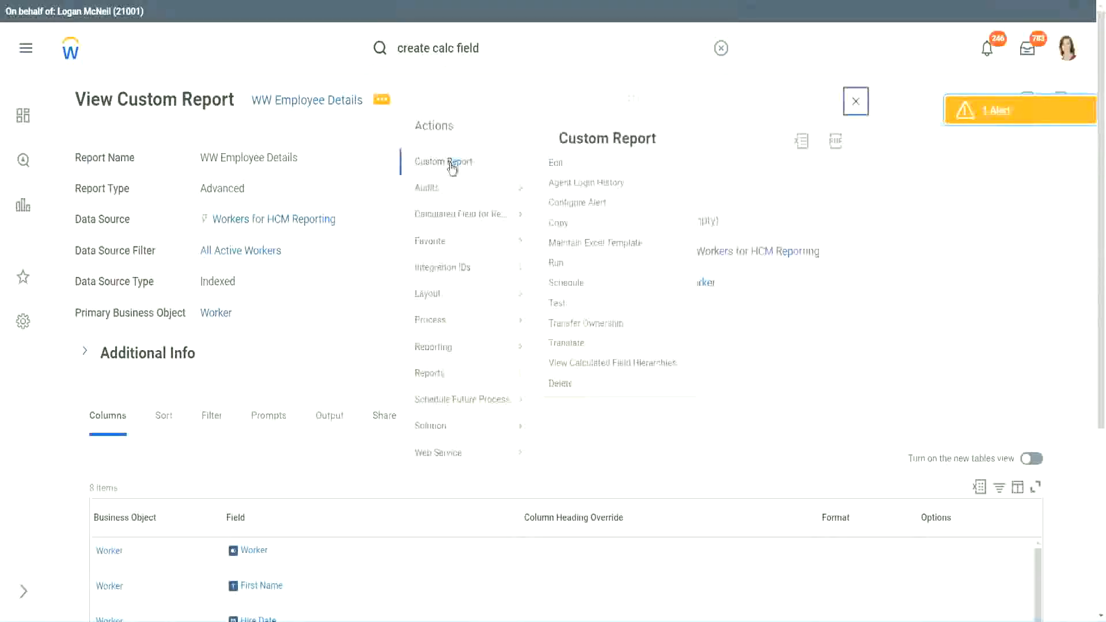
click(562, 168)
scroll(404, 252, down, 4)
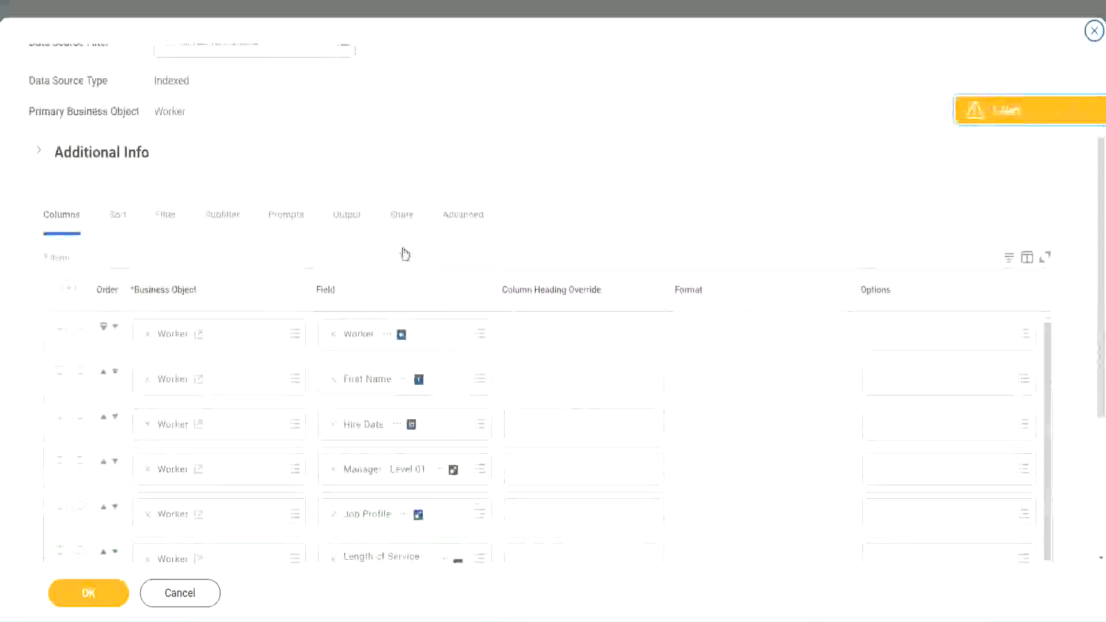
scroll(405, 253, down, 2)
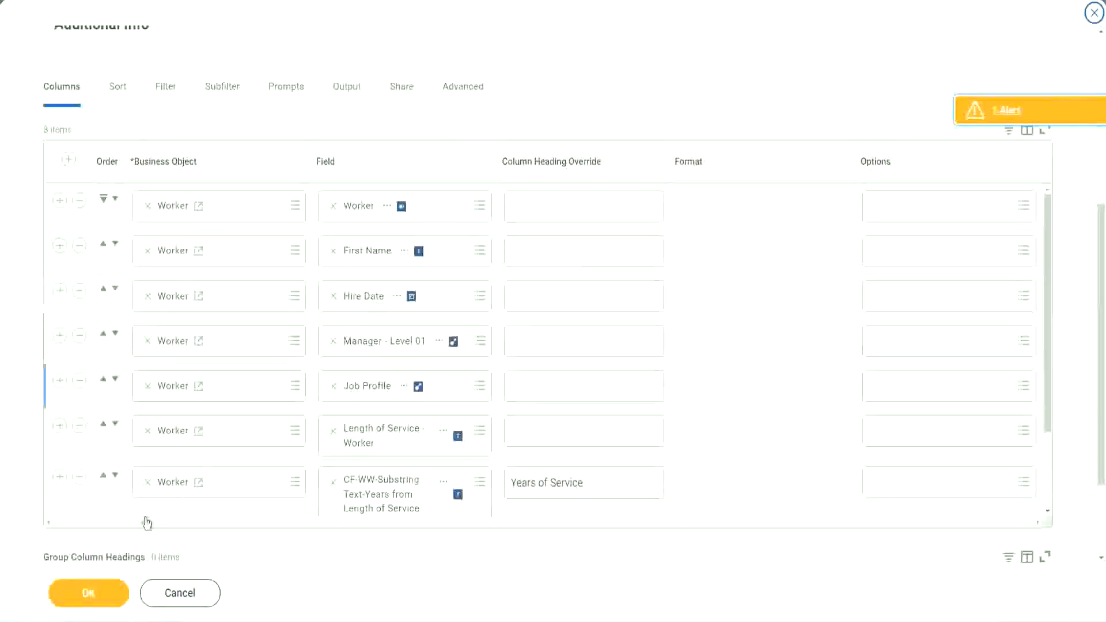
Step: Add a new Worker column row to the report and remove the CF-WW-Substring Text column headed Years of Service
click(60, 478)
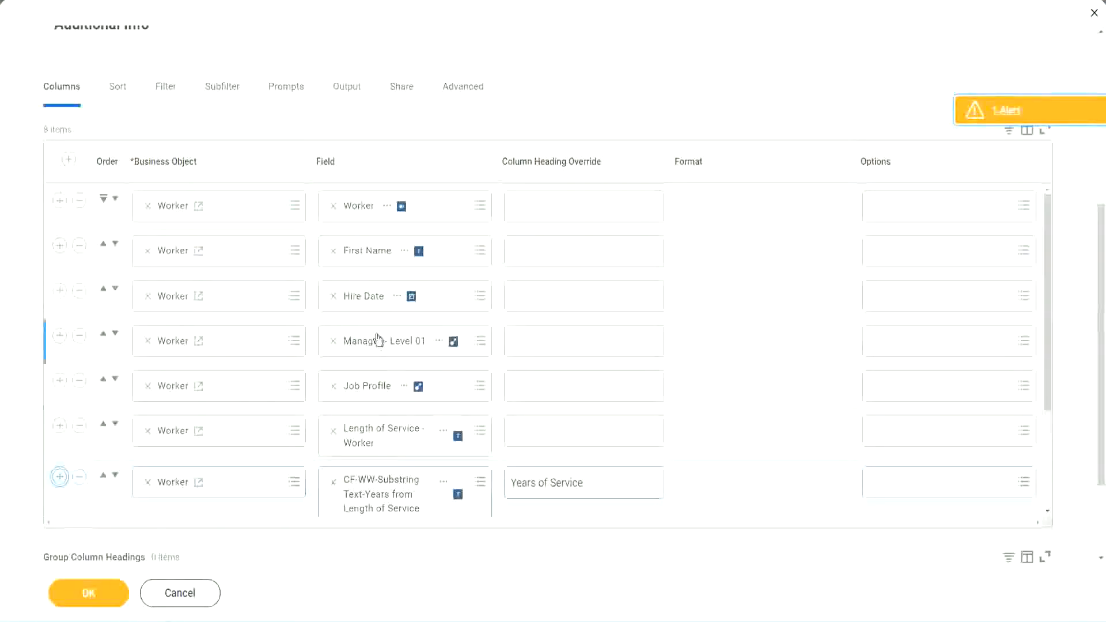
scroll(580, 378, down, 2)
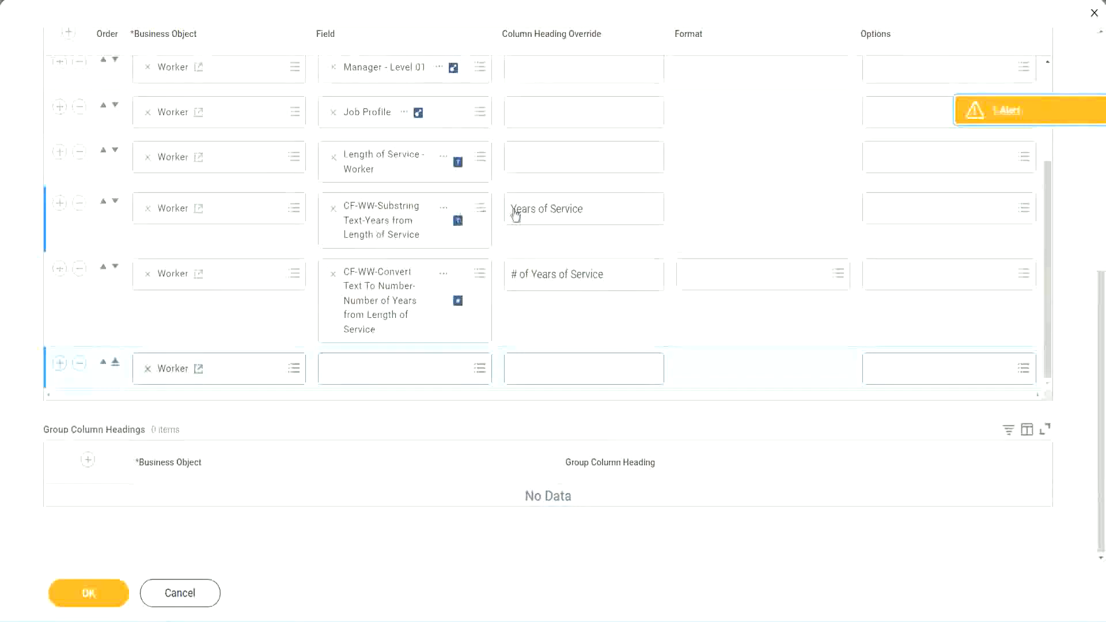
click(80, 204)
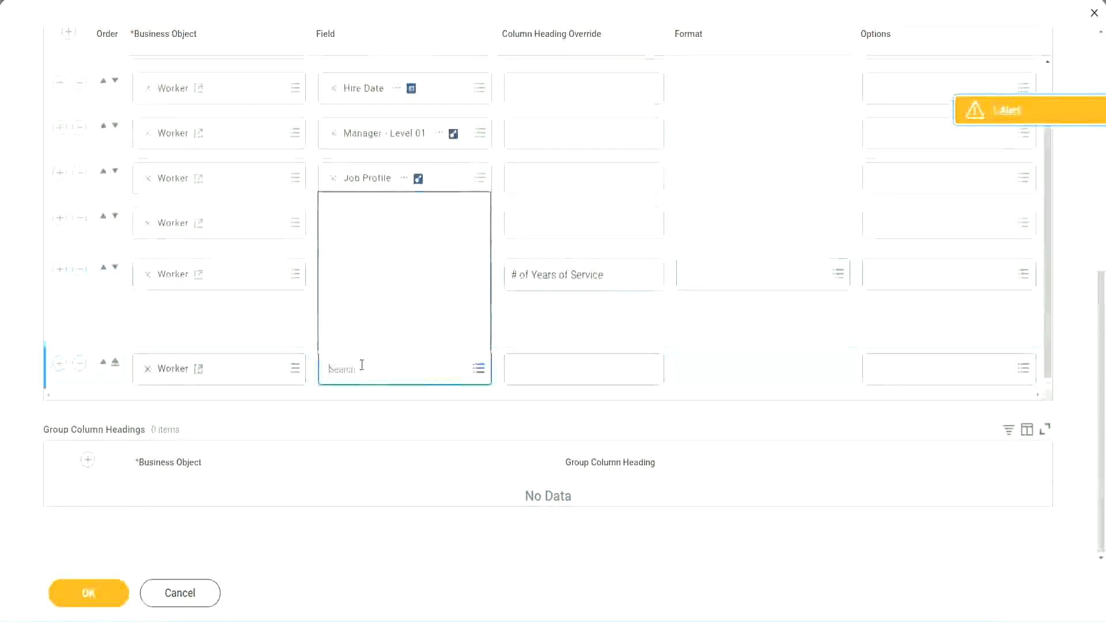
Step: Set the new column's field to CF-WW-Eval Exp-Derive Experience Bands from Years of Service and its heading override to Experience
key(ctrl+v)
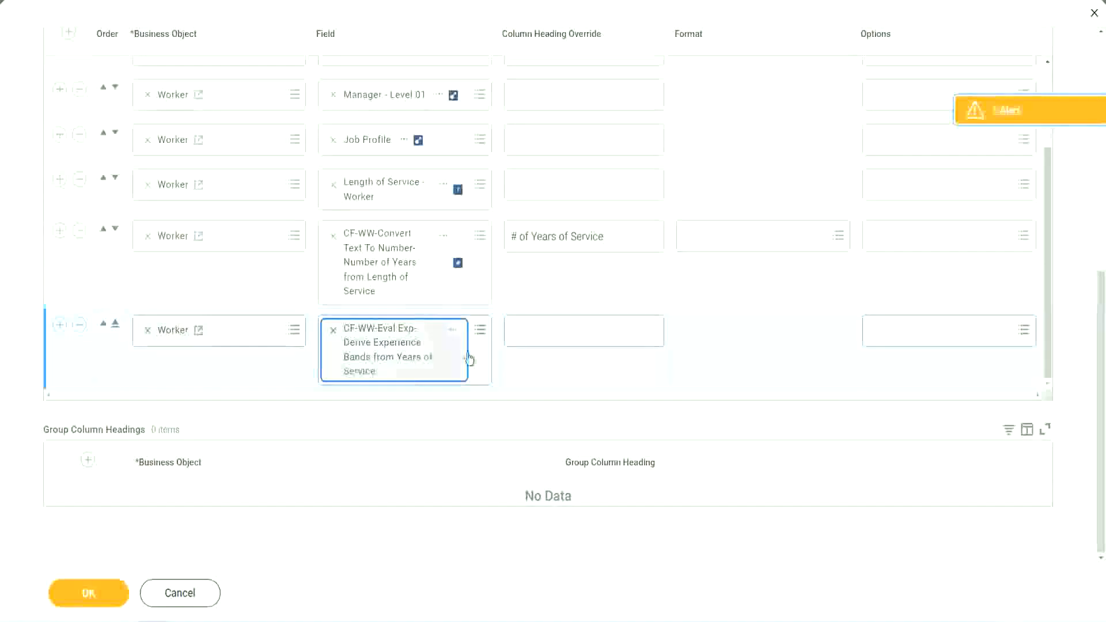
click(565, 332)
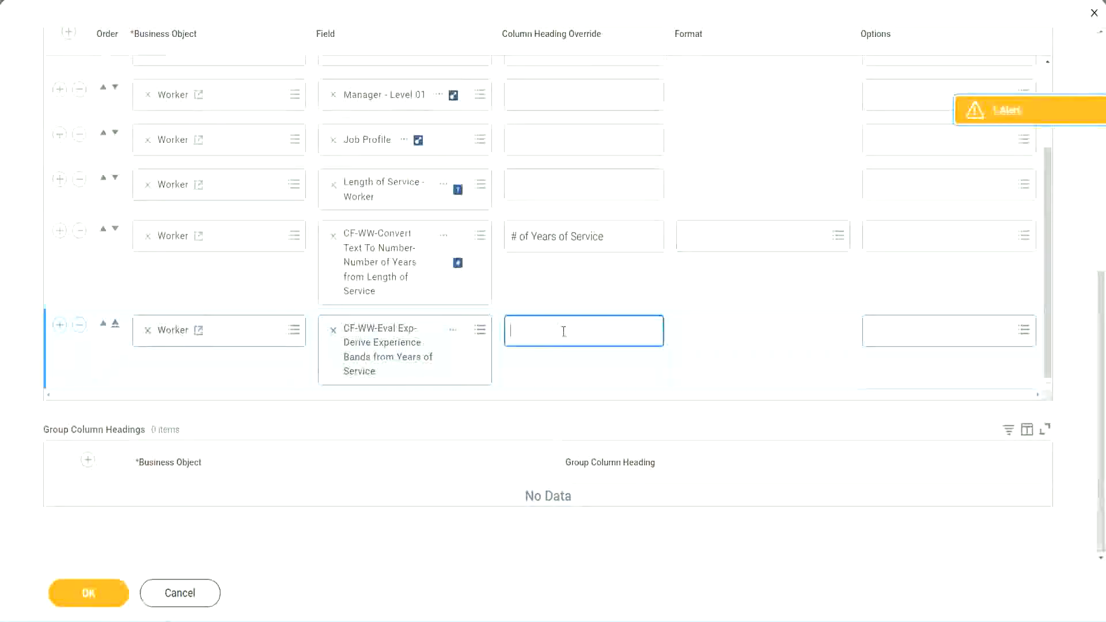
text(E)
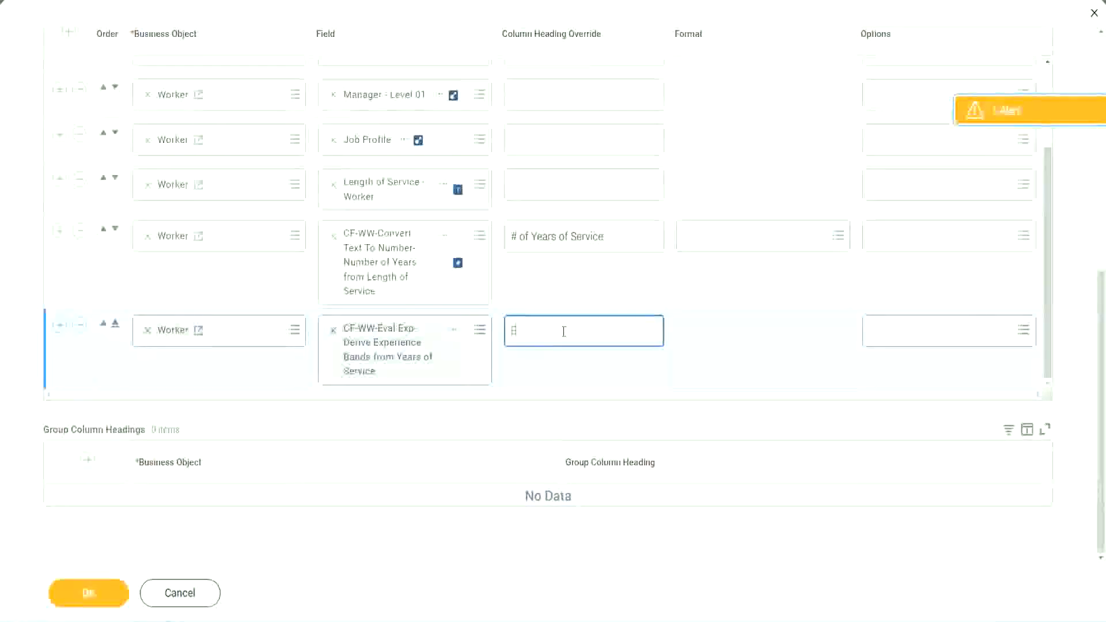
text(xperience)
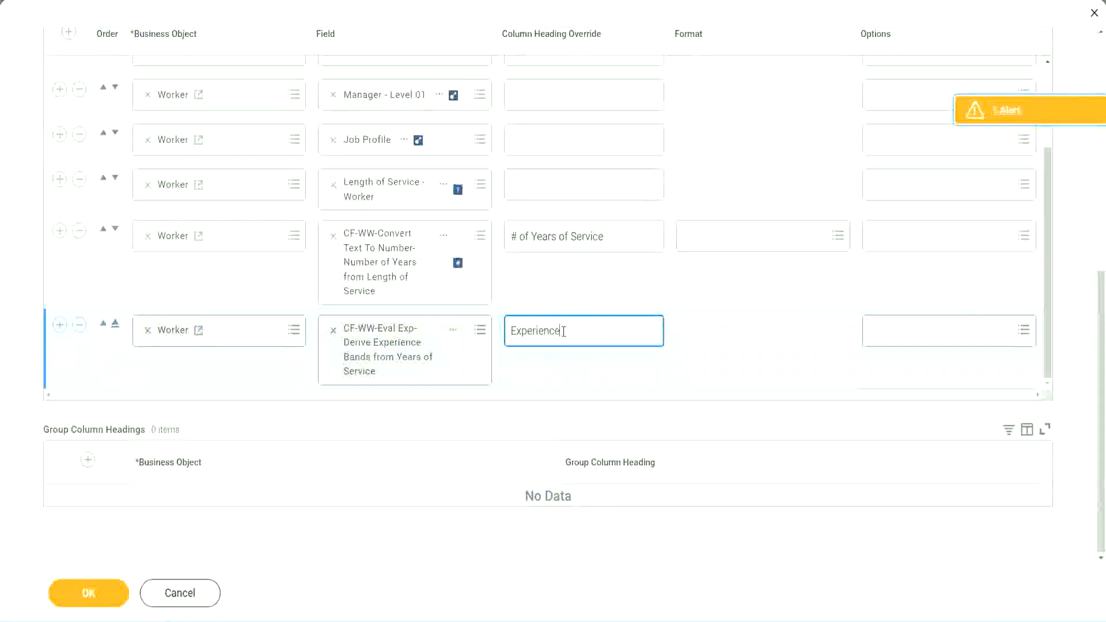
Step: Complete the new column's heading override as Experience Bands and run the saved report with all worker type prompts left blank
text( Bands)
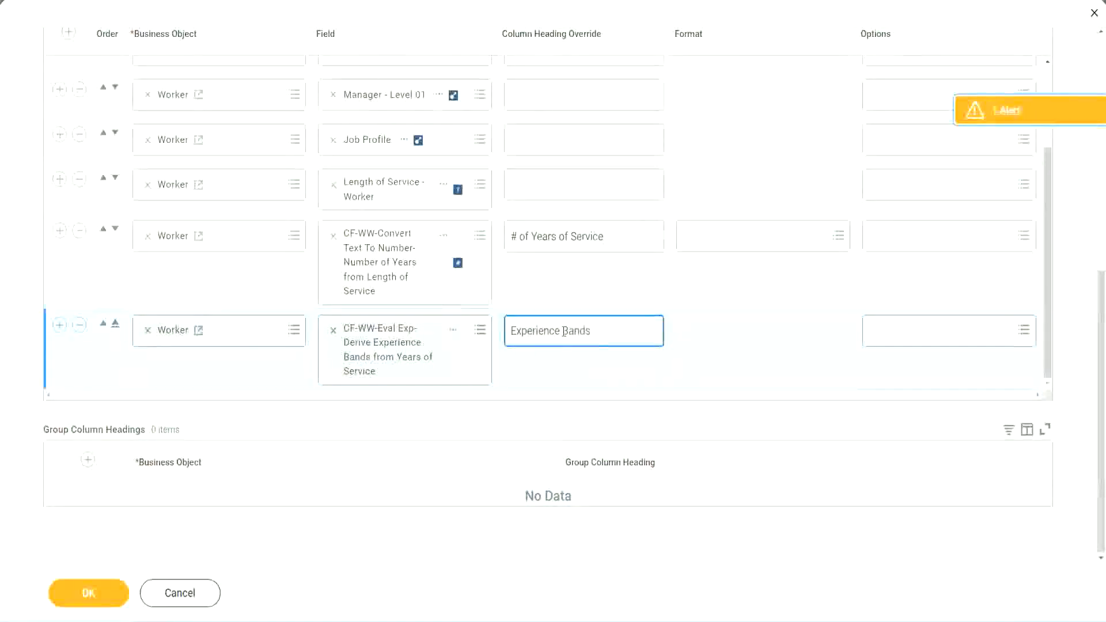
click(106, 597)
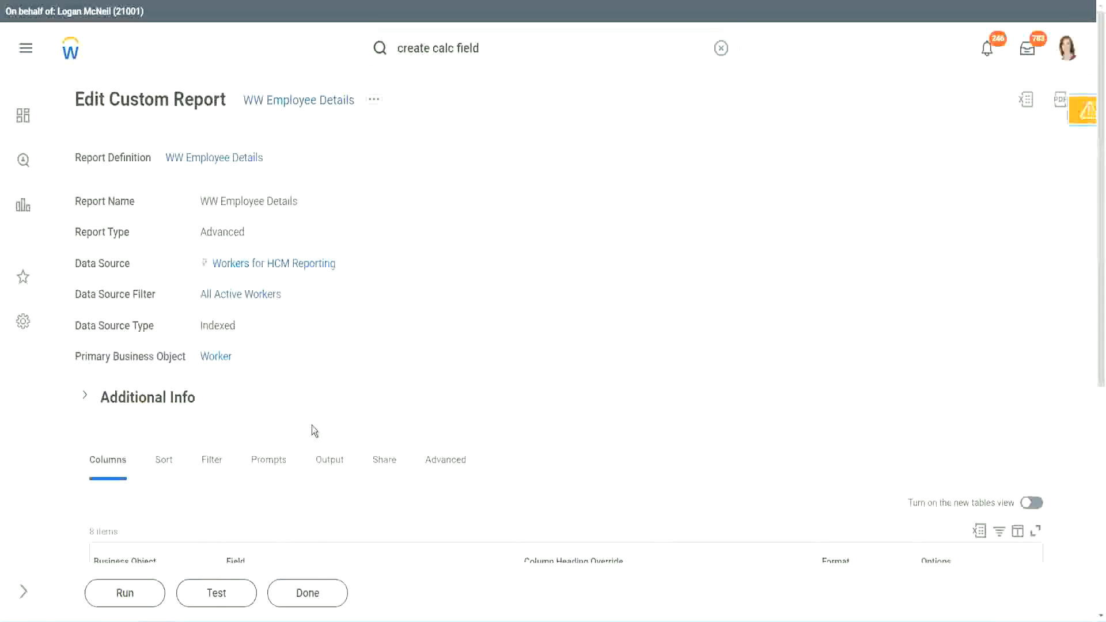
scroll(346, 396, down, 5)
click(127, 593)
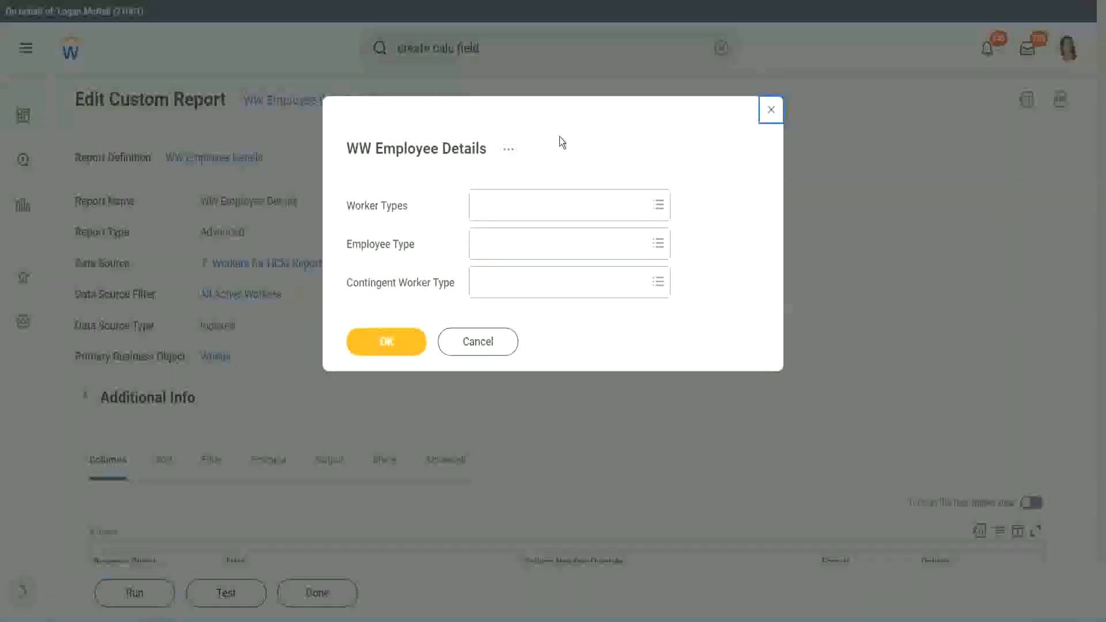
click(387, 341)
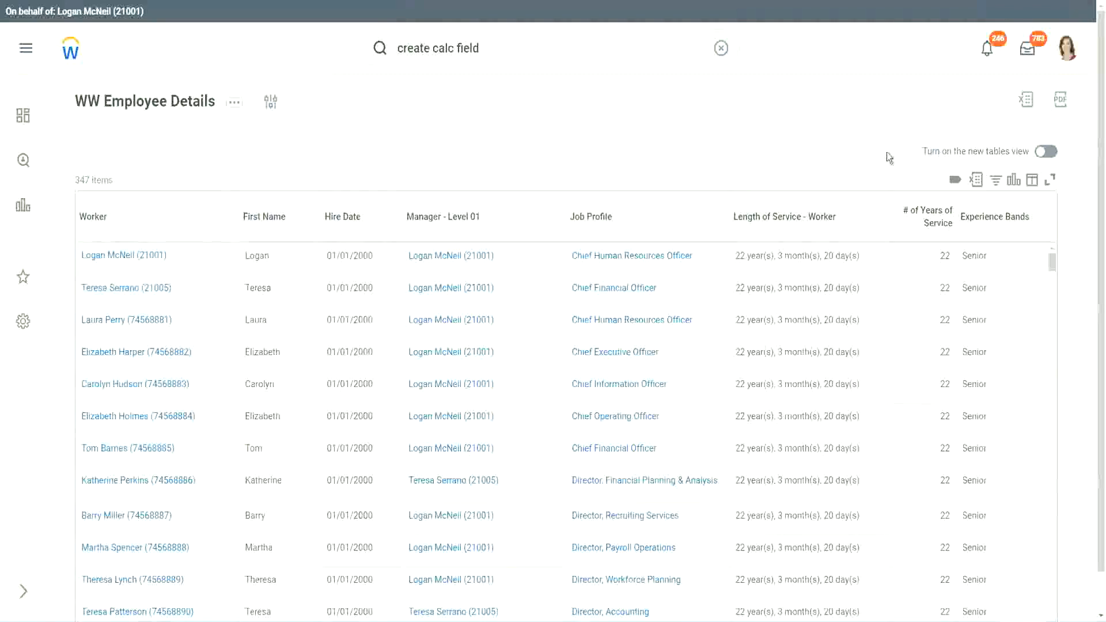
Step: Compare the first row's years of service and band with the 16 - 30 years Senior range in the Notepad++ notes
scroll(887, 152, down, 1)
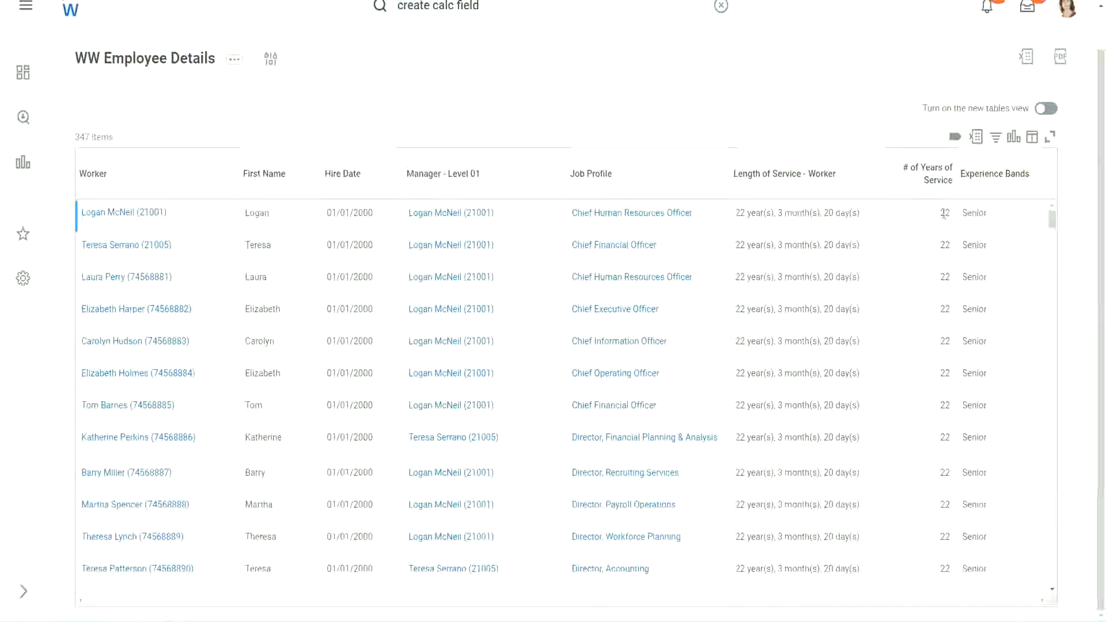
drag(940, 213, 952, 214)
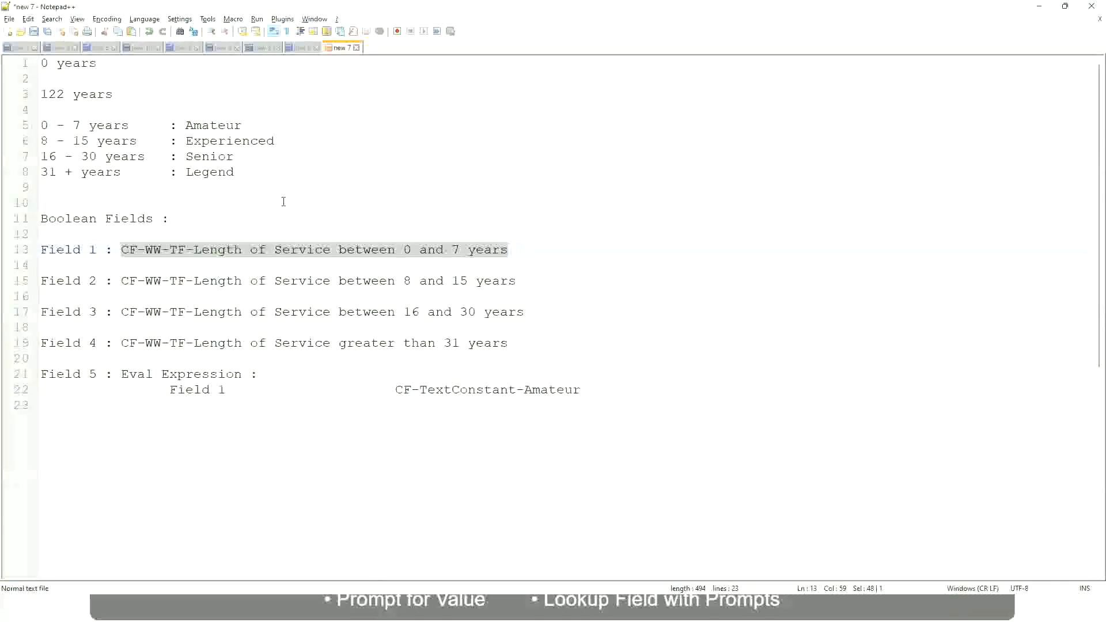
click(282, 201)
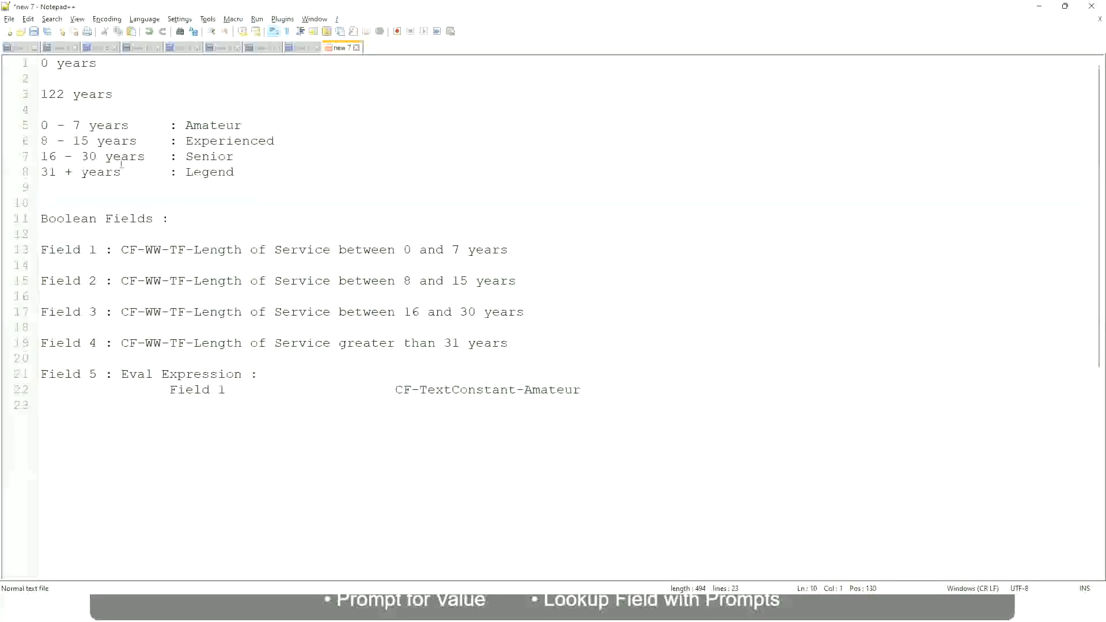
click(196, 155)
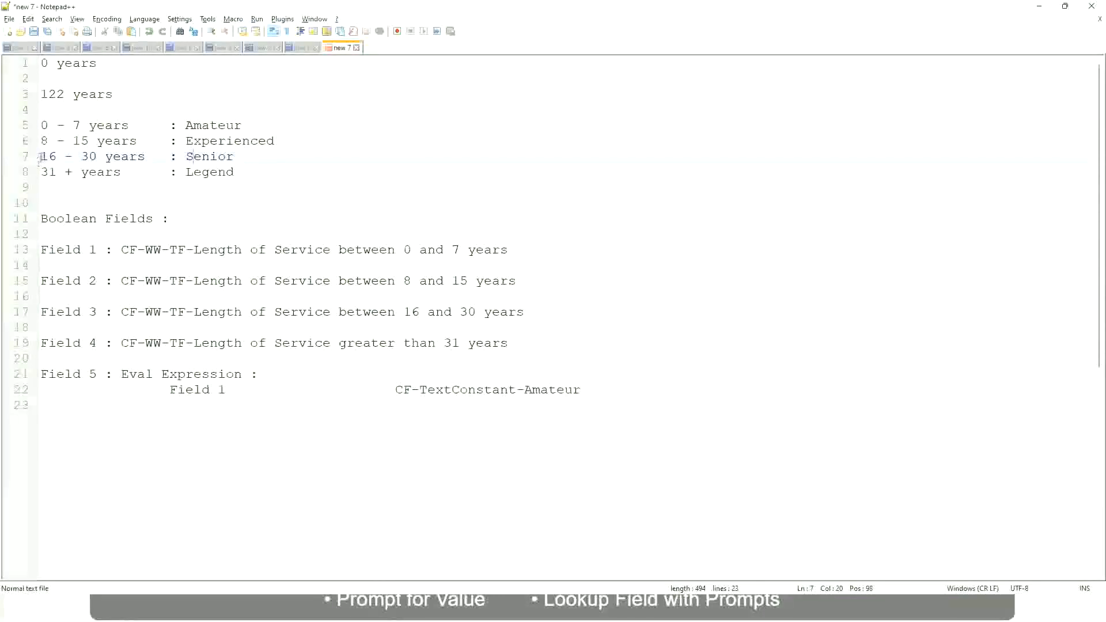
drag(40, 157, 105, 159)
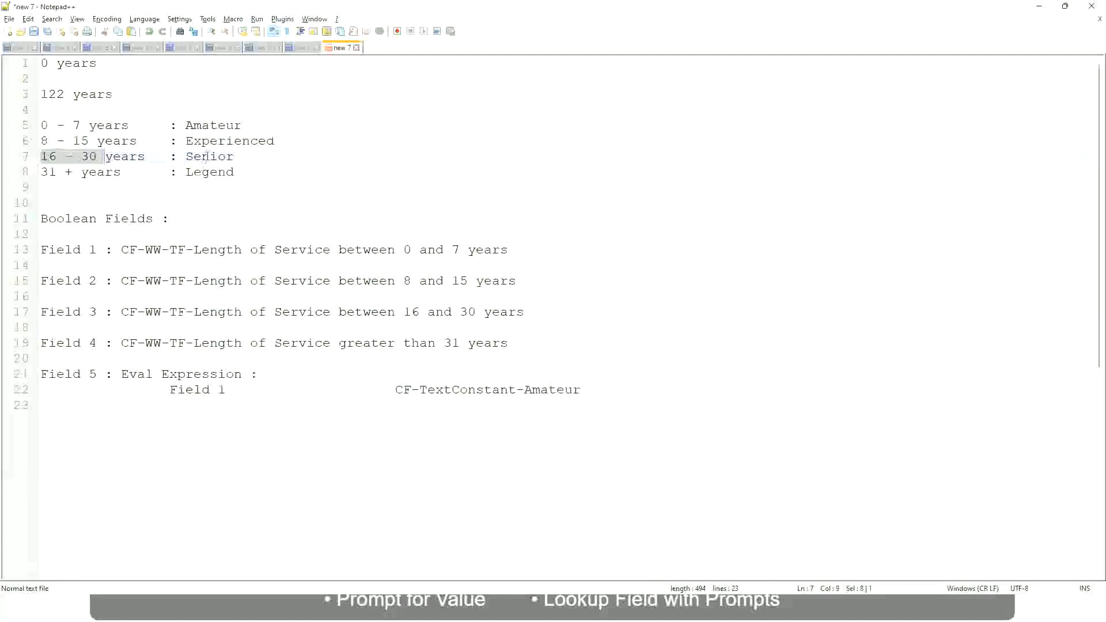
double_click(205, 157)
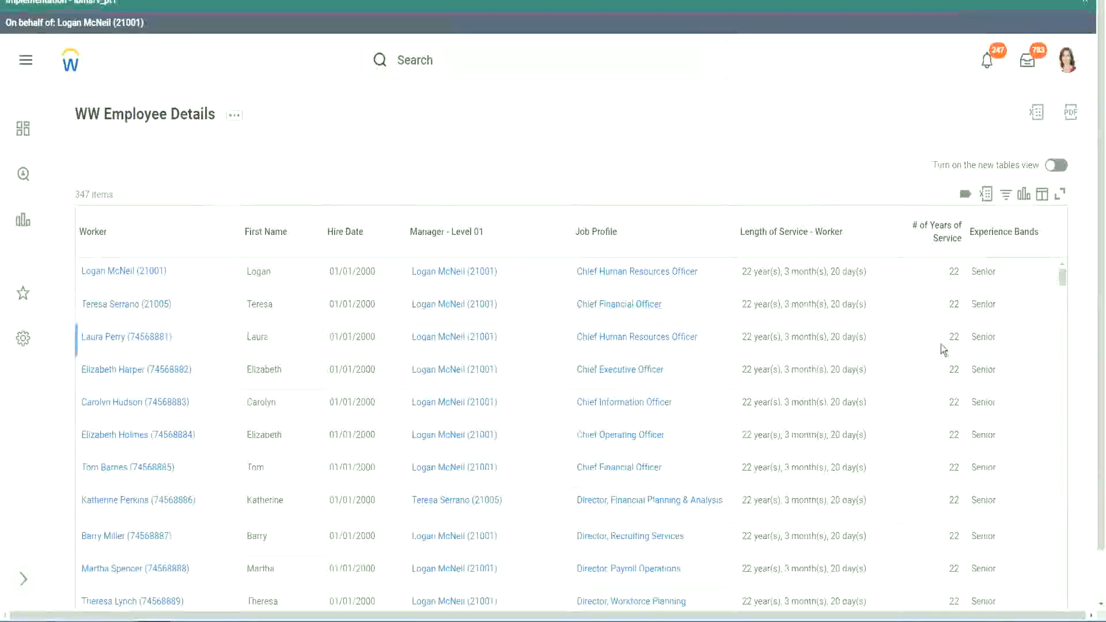
Step: In the Workday report output, check the # of Years of Service values against the Experience Bands column across the worker rows
scroll(945, 345, down, 3)
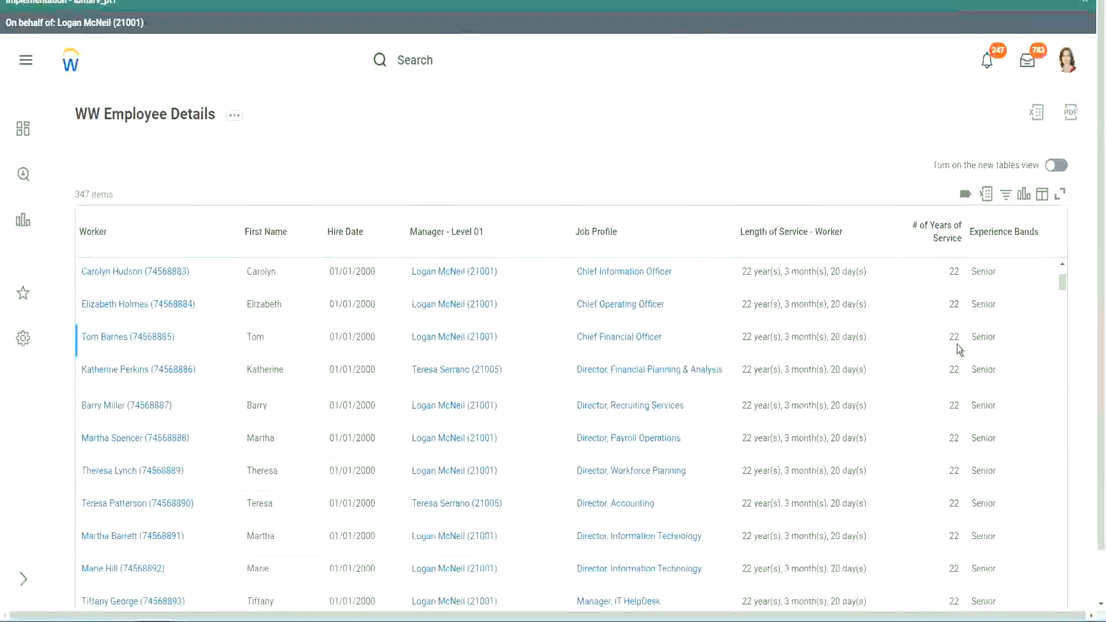
scroll(957, 346, down, 6)
scroll(964, 382, down, 6)
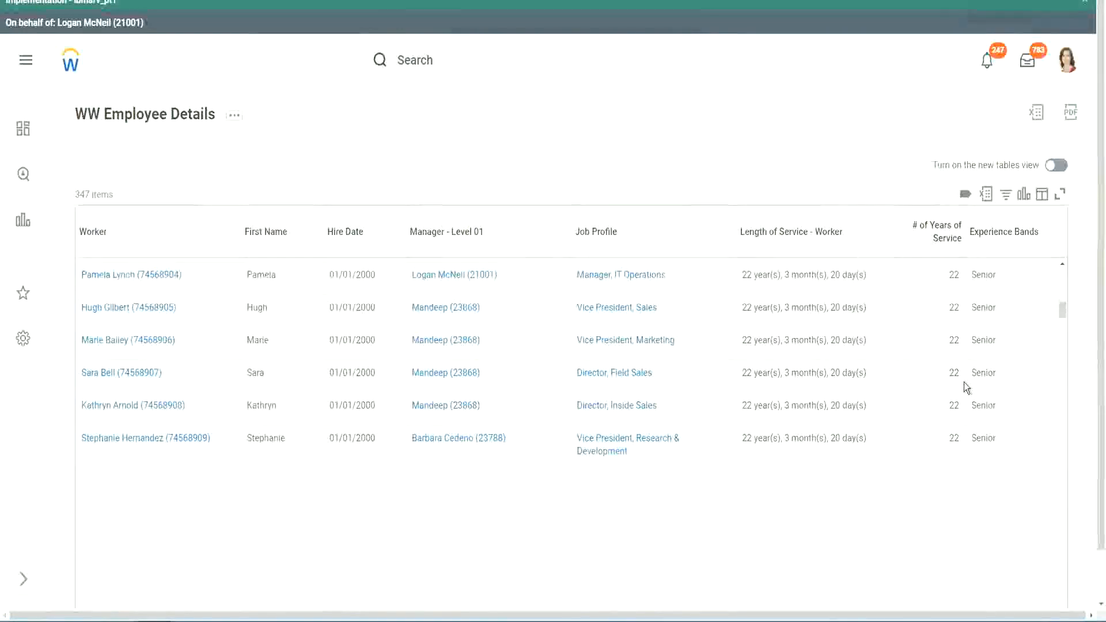
scroll(982, 399, down, 1)
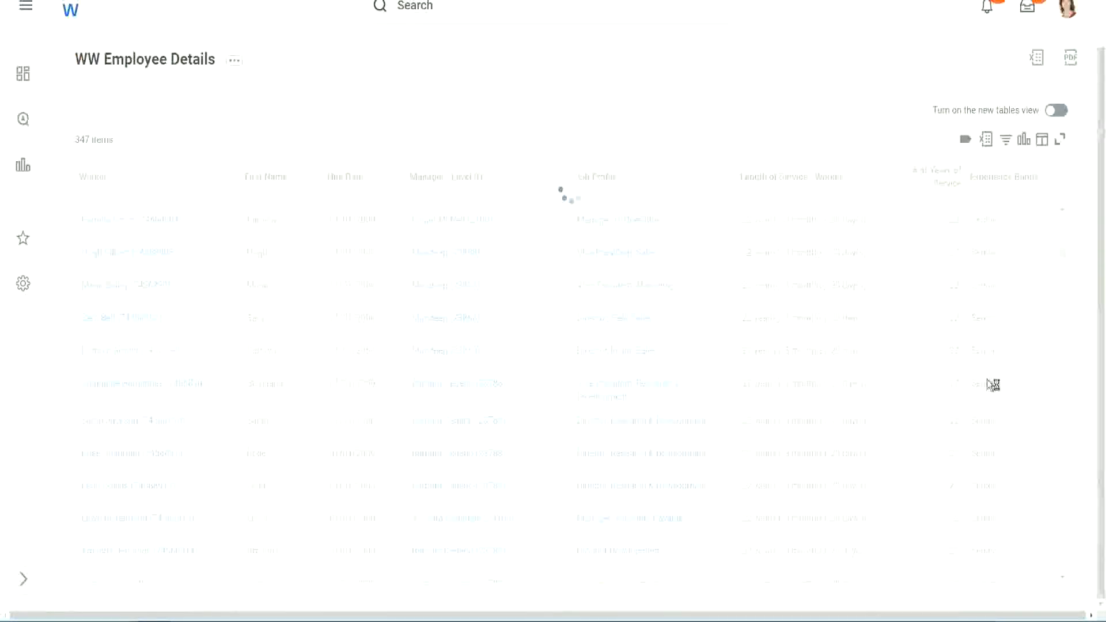
scroll(1025, 325, down, 5)
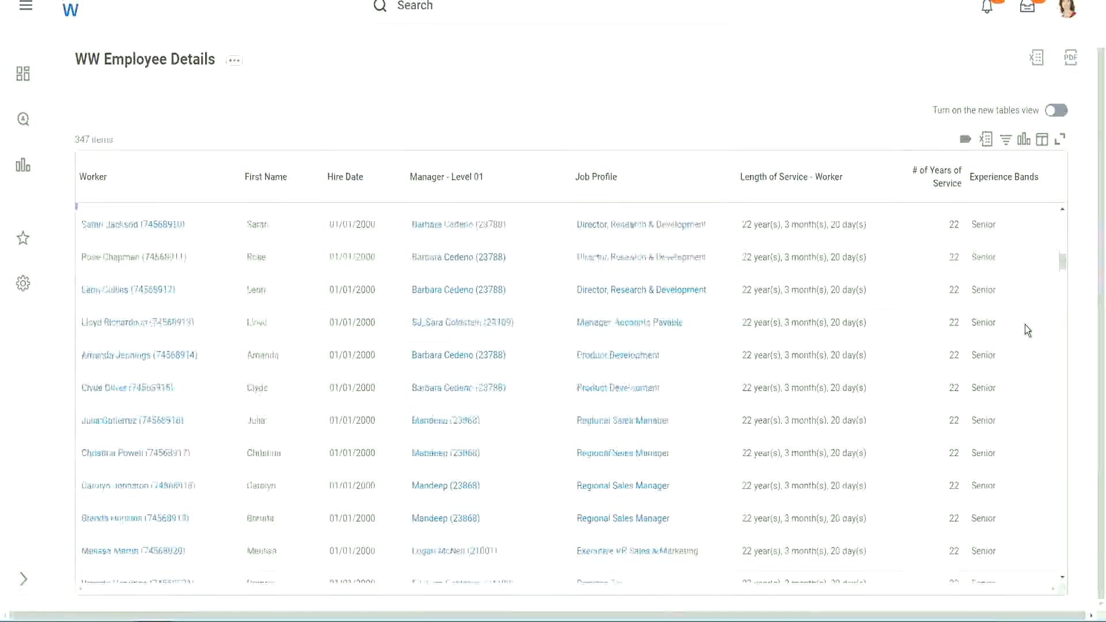
scroll(1025, 325, down, 3)
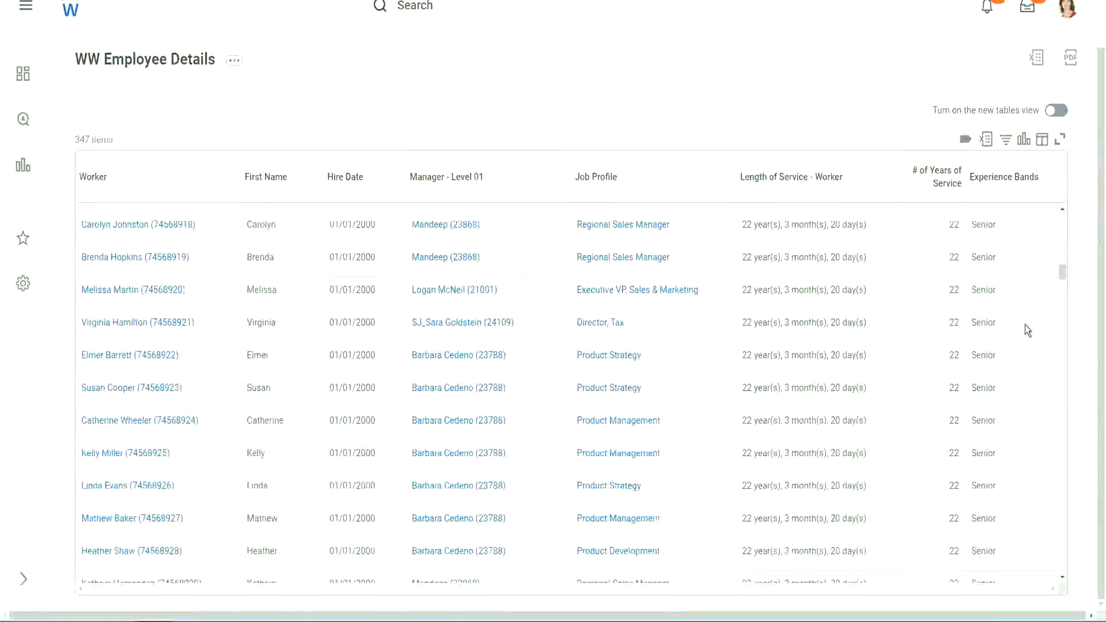
scroll(1026, 324, down, 10)
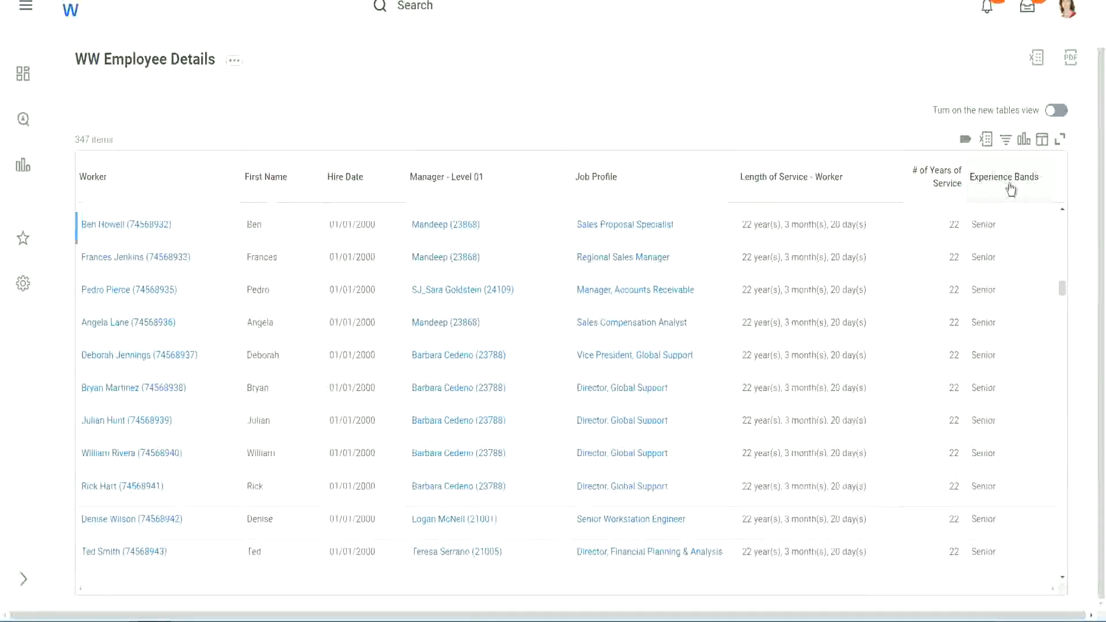
Step: Filter the report's Experience Bands column to rows that contain Amateur
click(1011, 189)
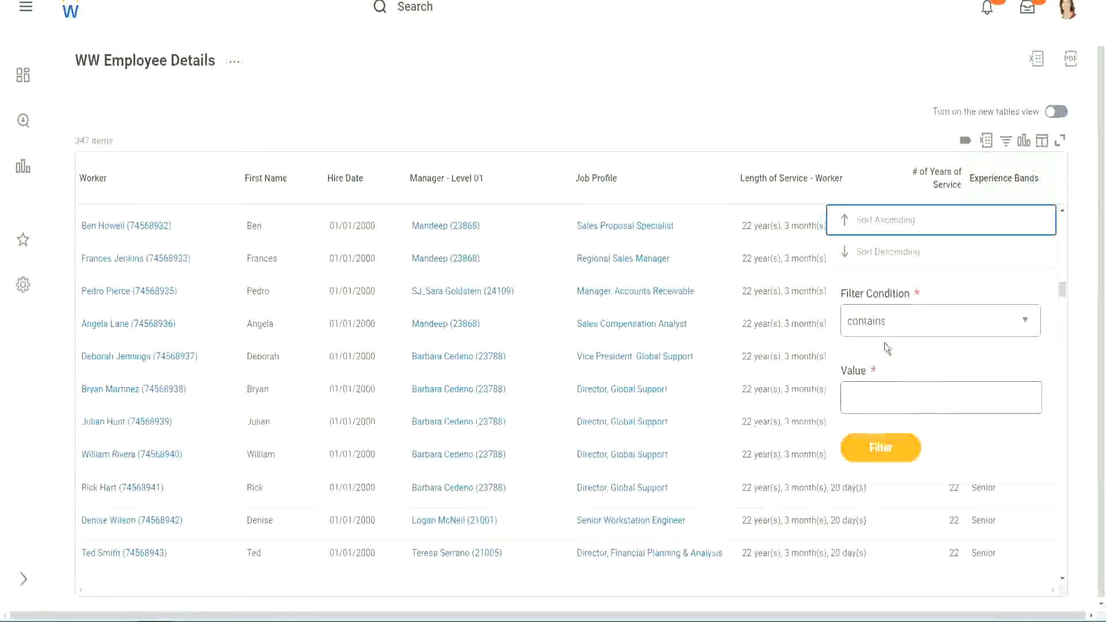
click(877, 387)
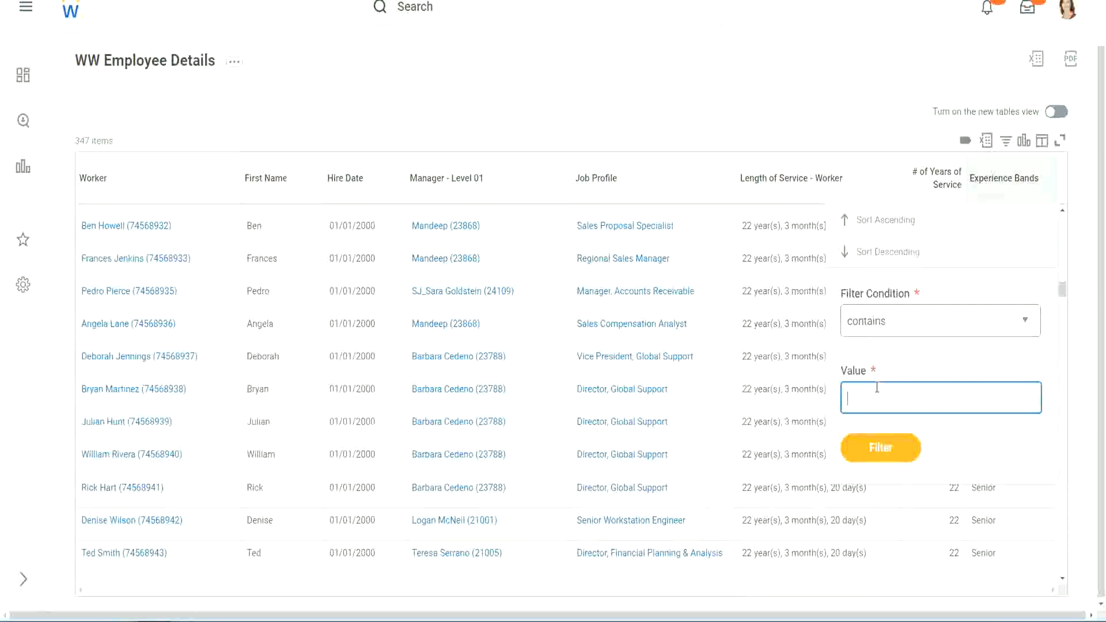
text(Amateur)
click(871, 453)
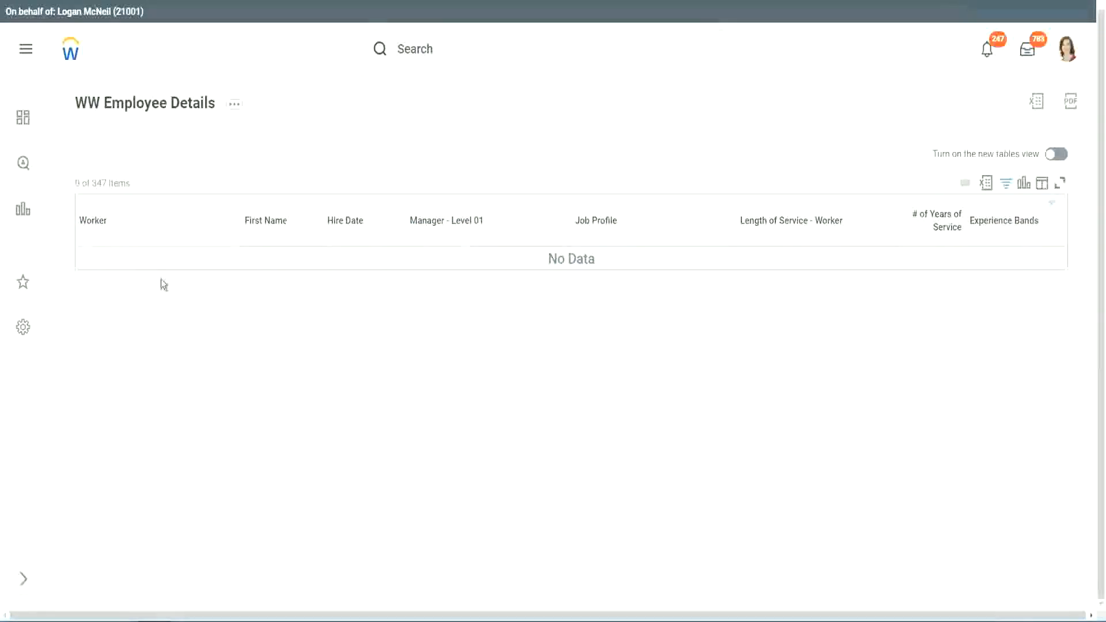
Step: Change the Experience Bands filter to rows that contain Legend
click(1000, 222)
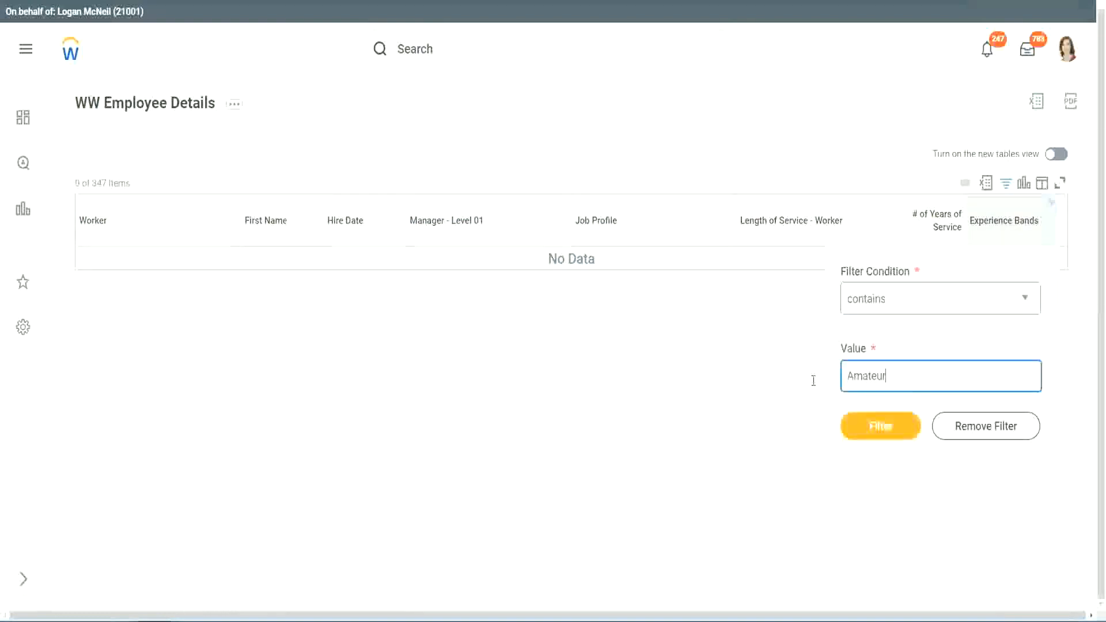
key(ctrl+a)
text(Legend)
click(908, 419)
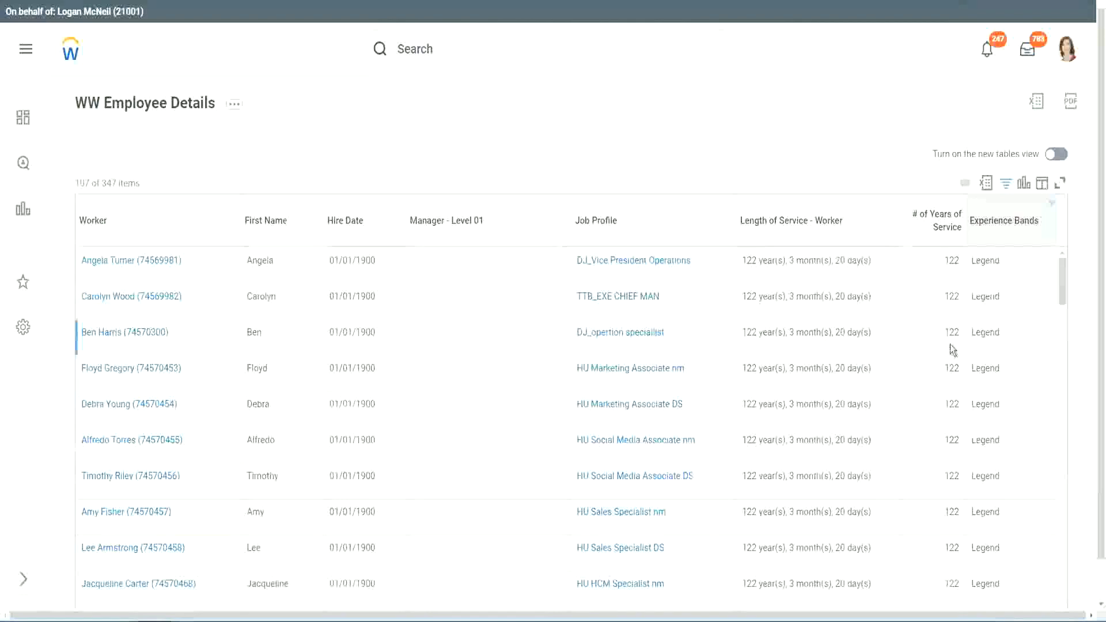
Step: Examine the hire dates and years of service of the Legend rows through to the end of the filtered list
scroll(950, 345, down, 10)
scroll(950, 349, down, 5)
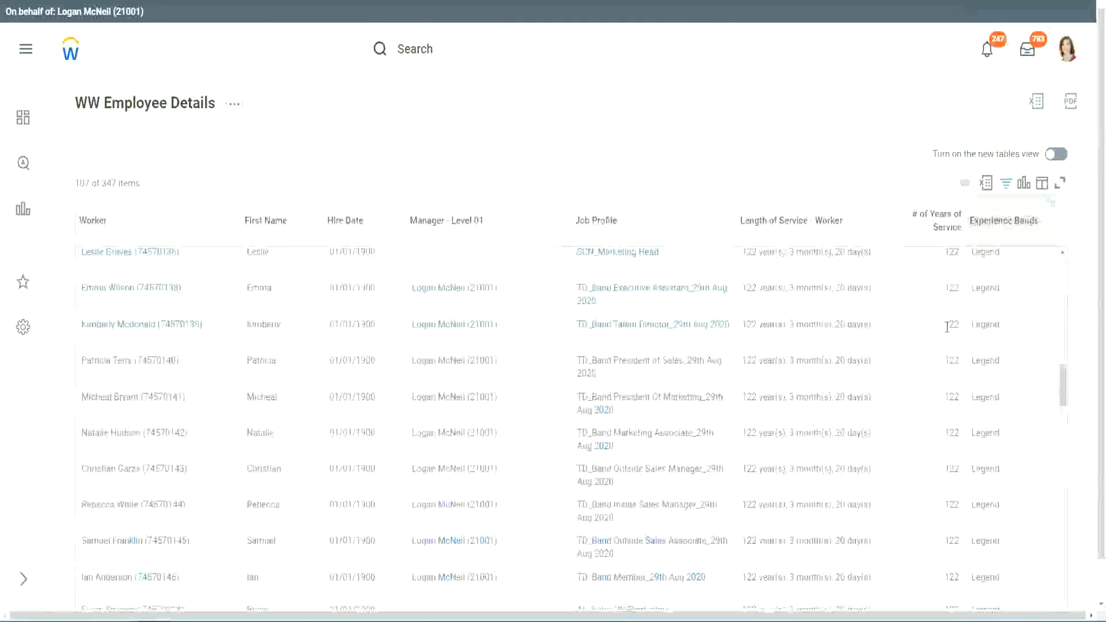
scroll(948, 327, down, 15)
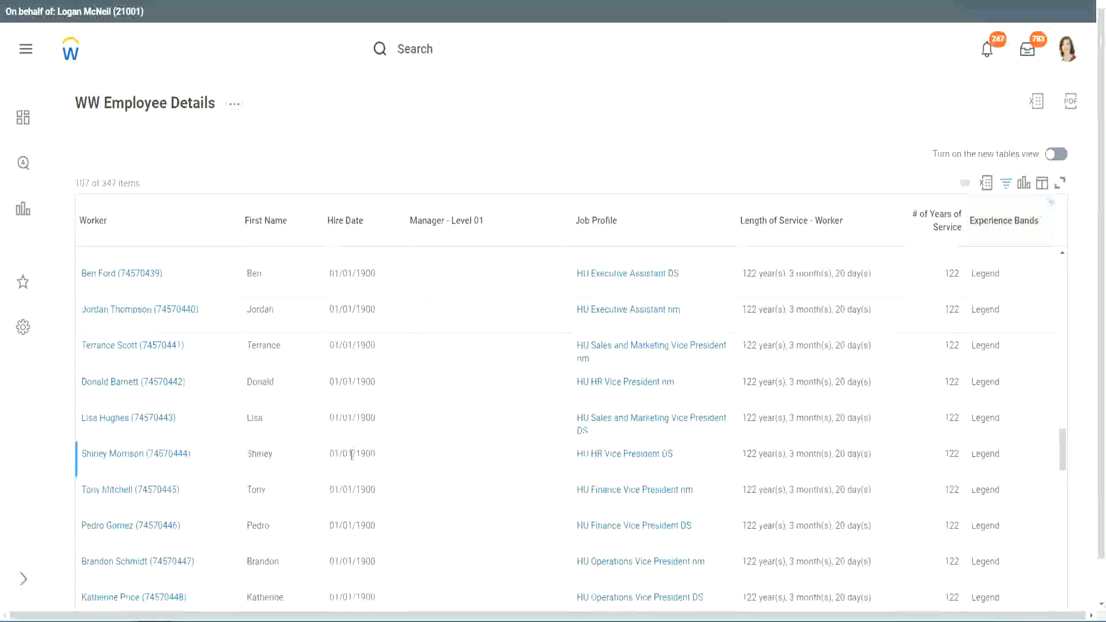
drag(357, 455, 378, 455)
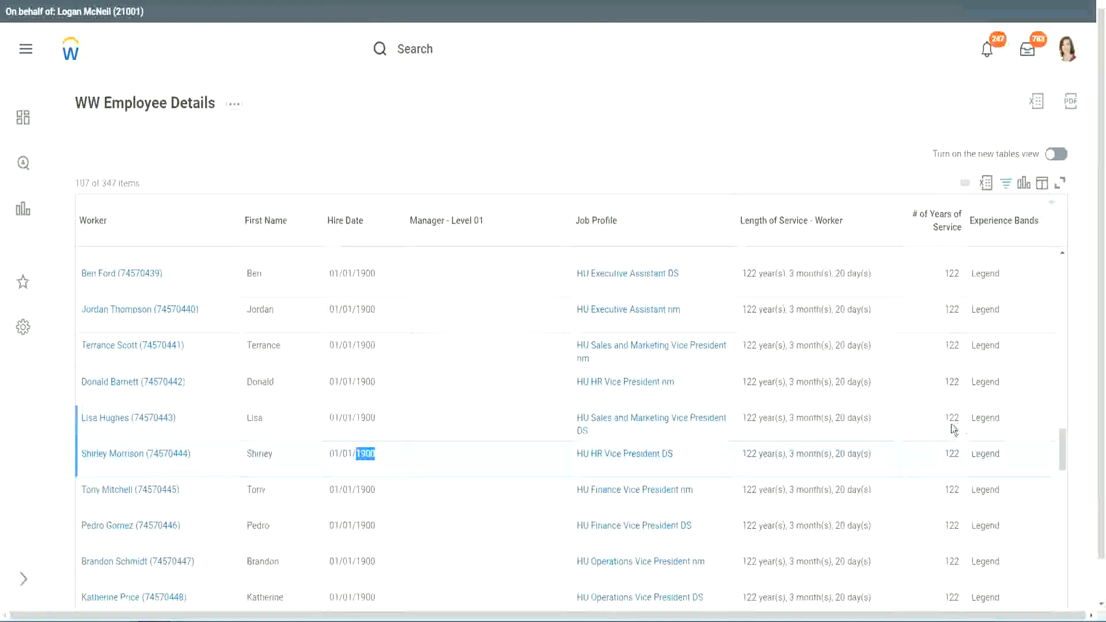
scroll(954, 430, down, 2)
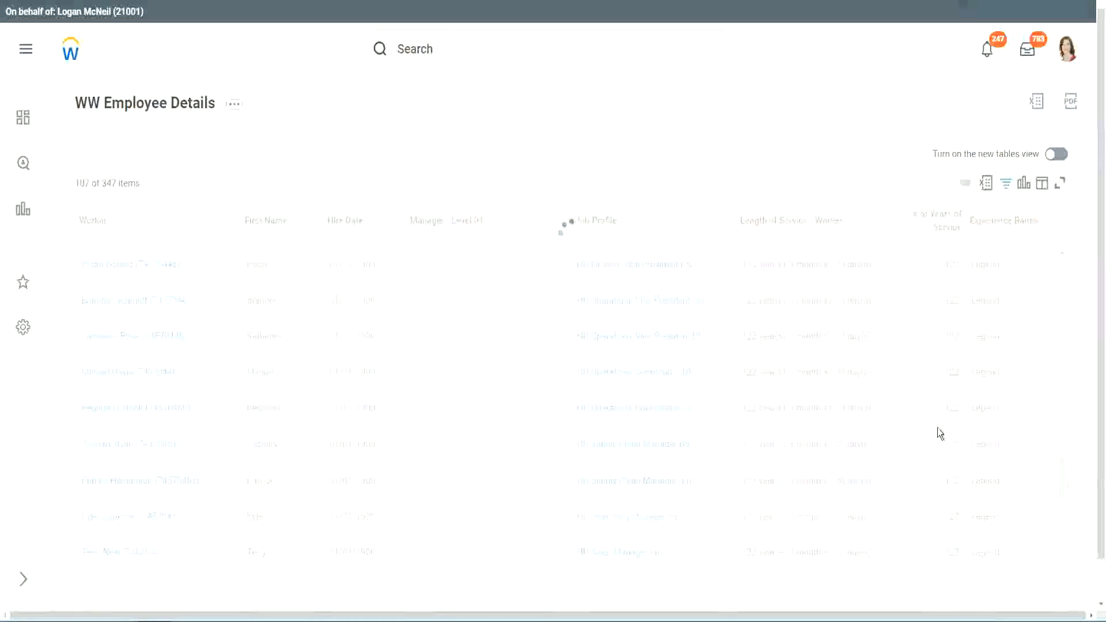
scroll(938, 428, down, 10)
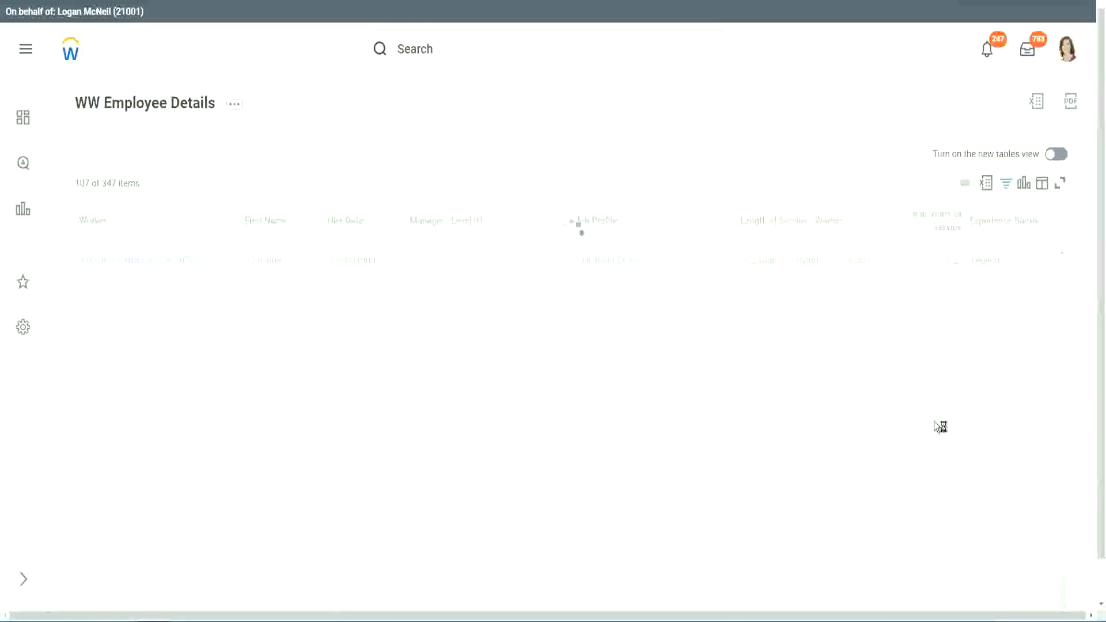
scroll(922, 385, down, 5)
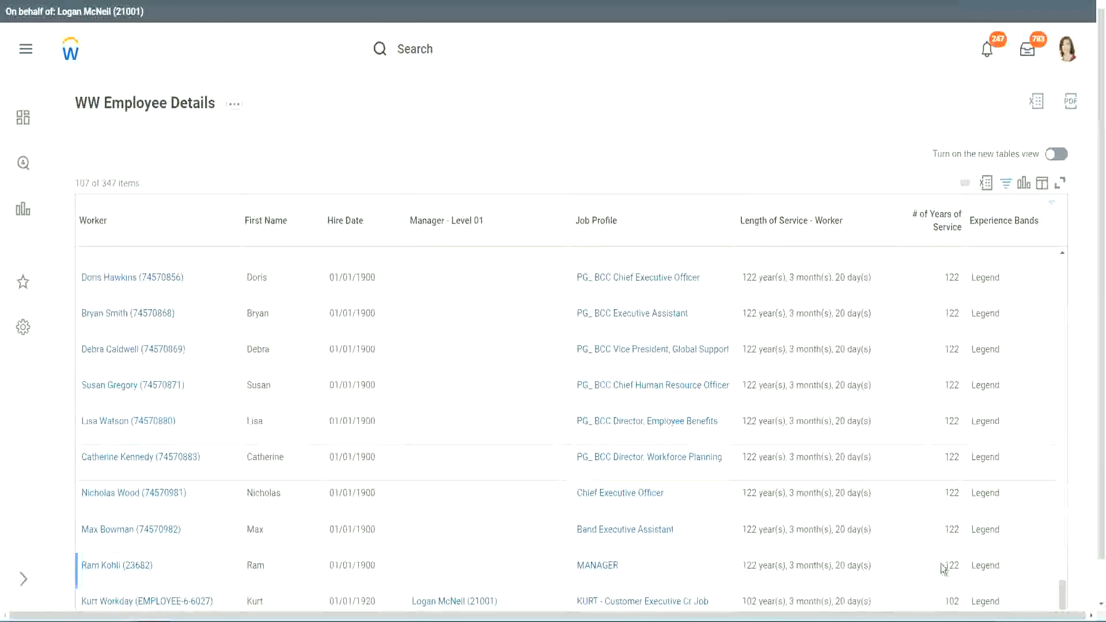
double_click(952, 601)
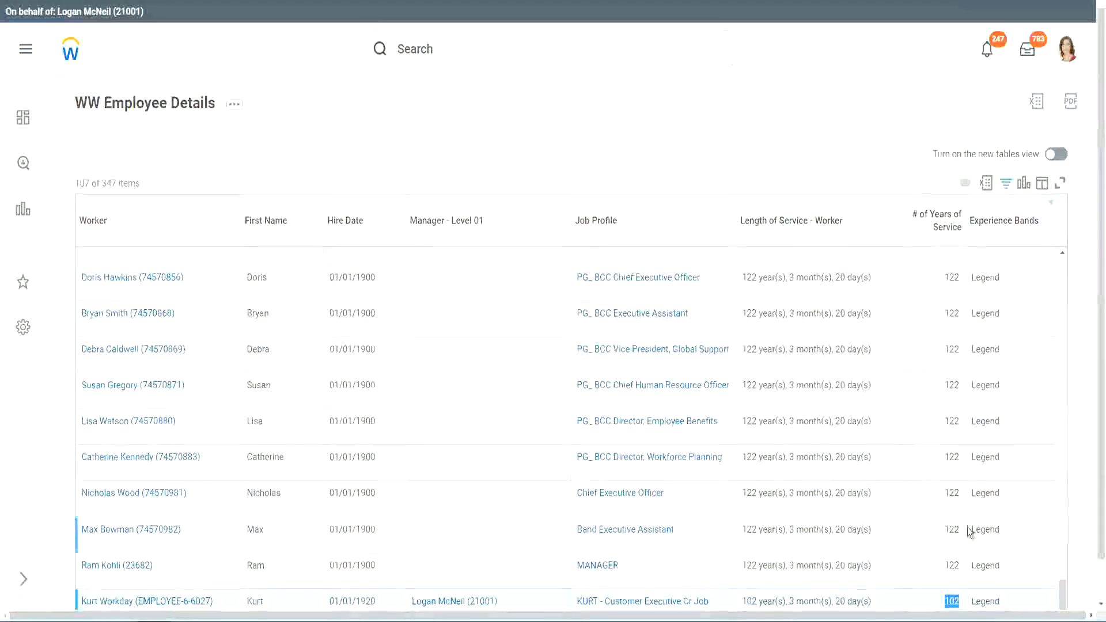
drag(952, 492, 961, 493)
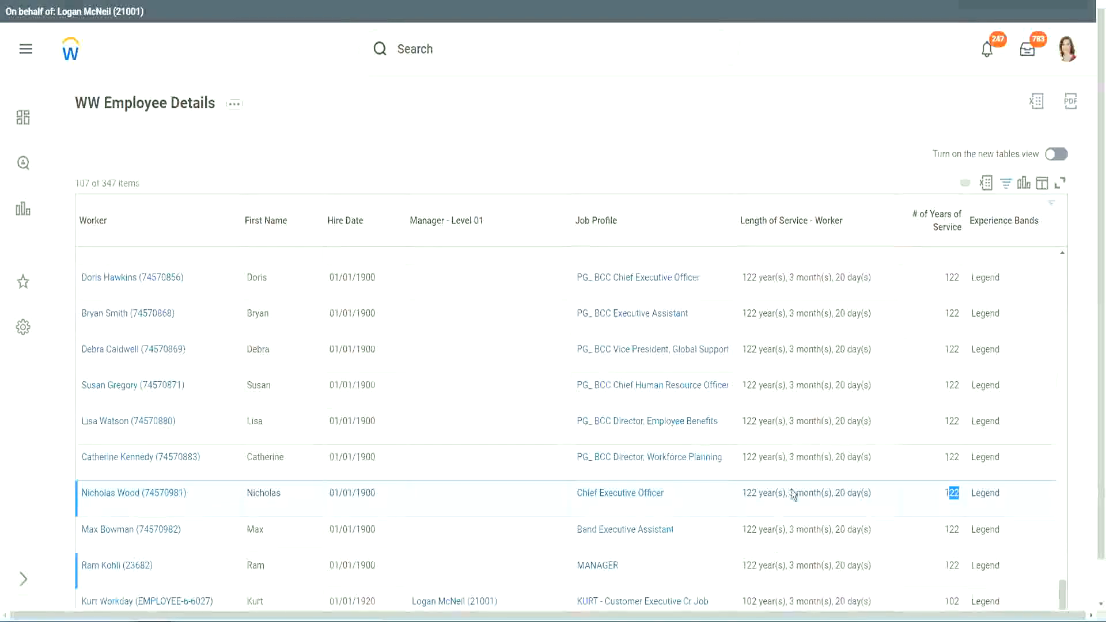
click(929, 458)
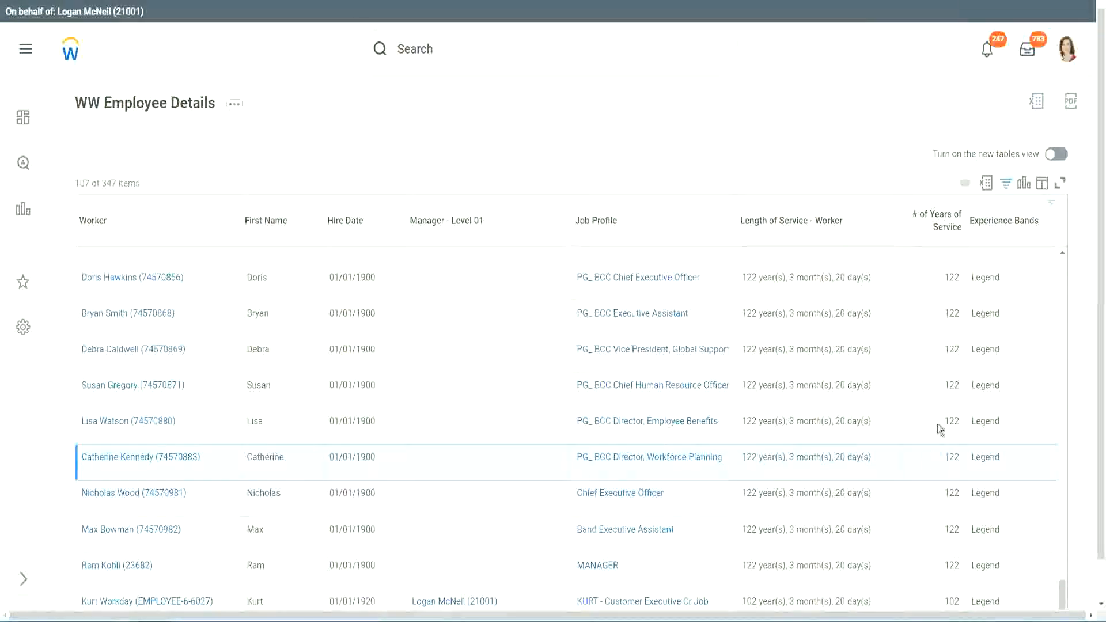
click(929, 314)
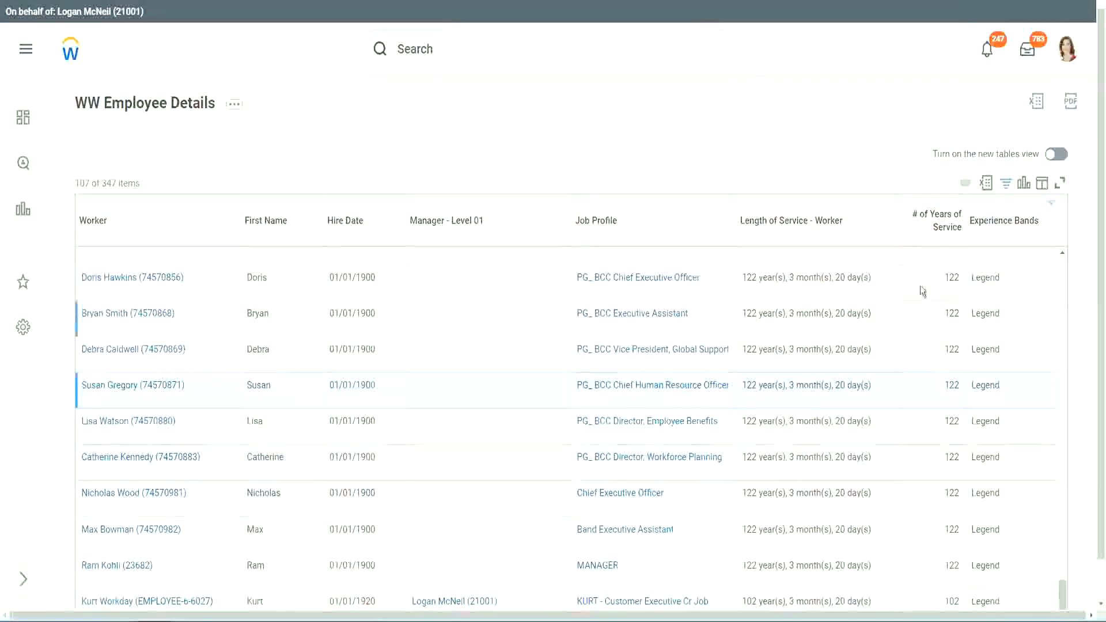
Step: Change the Experience Bands column filter to rows that contain Experienced
click(1011, 228)
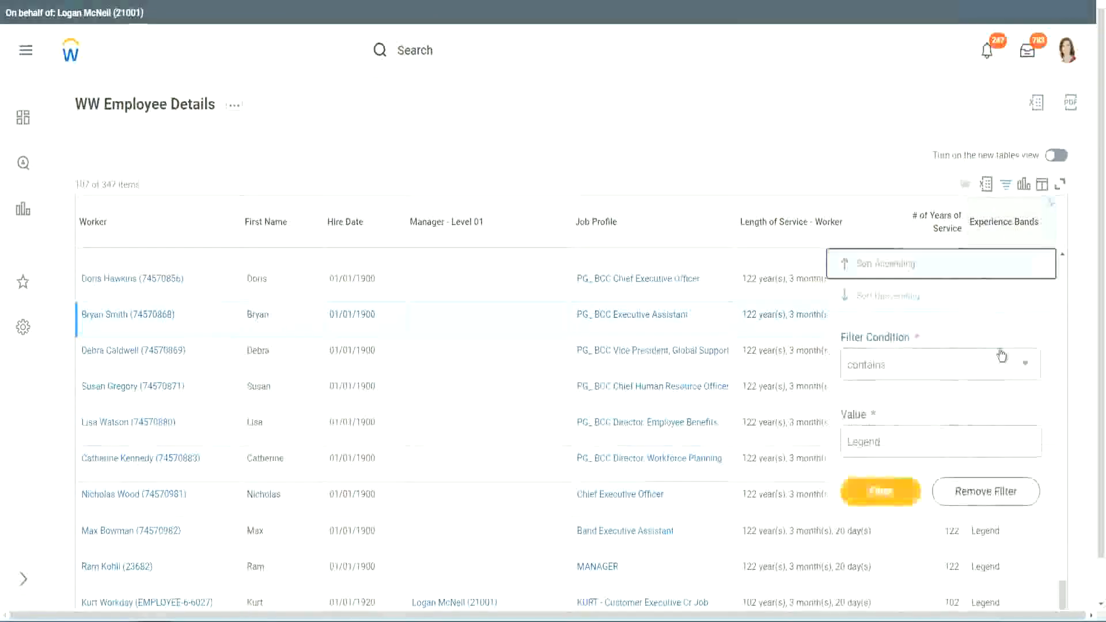
click(906, 441)
key(ctrl+a)
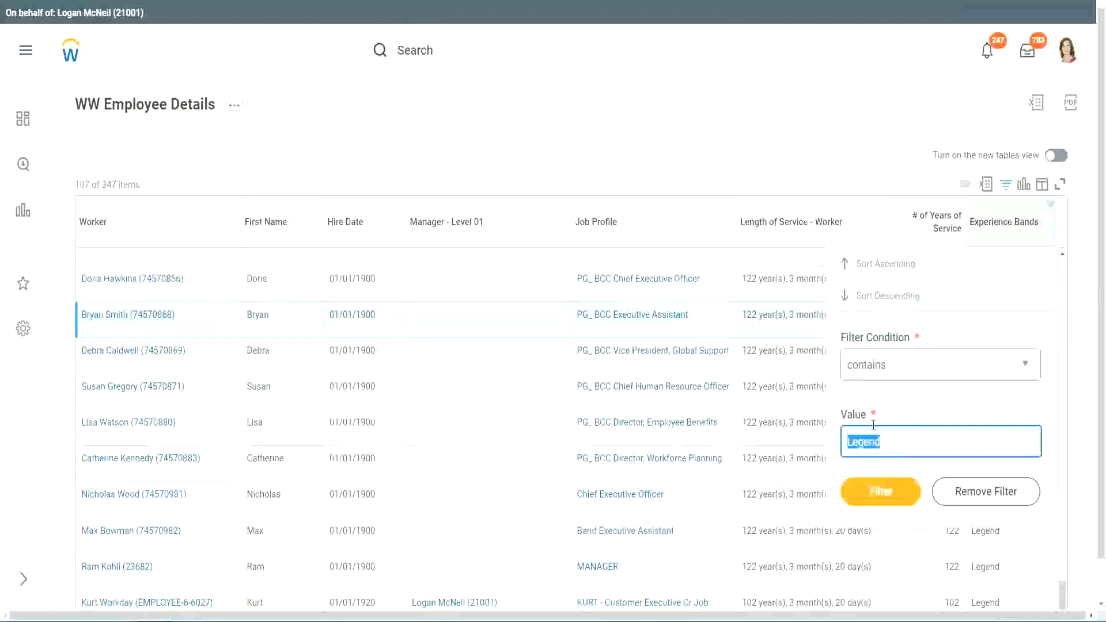
text(Ex)
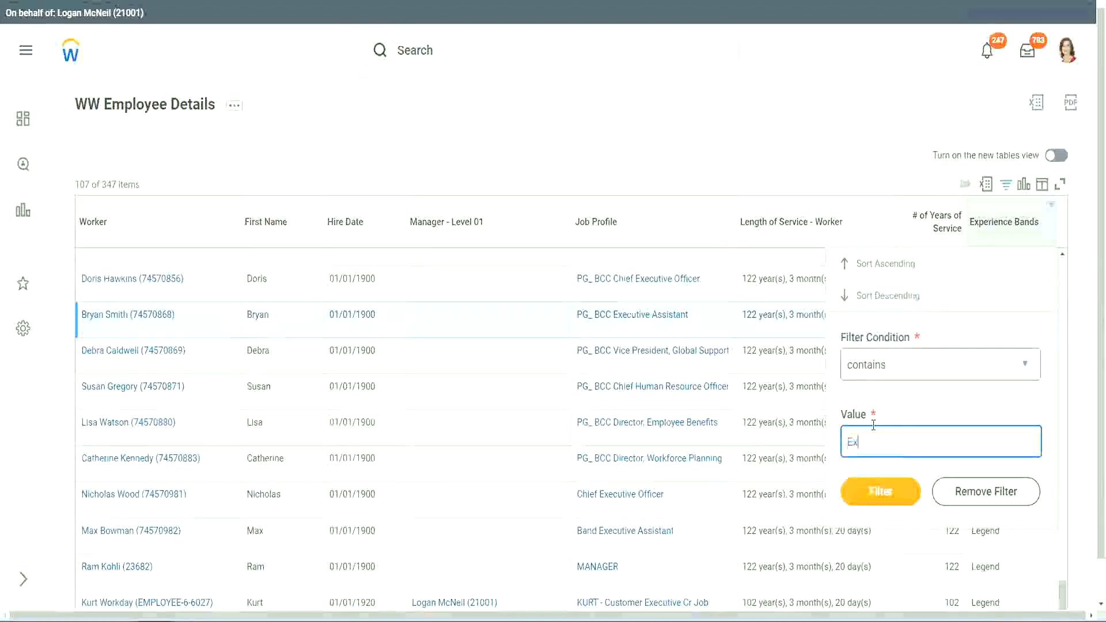
text(per)
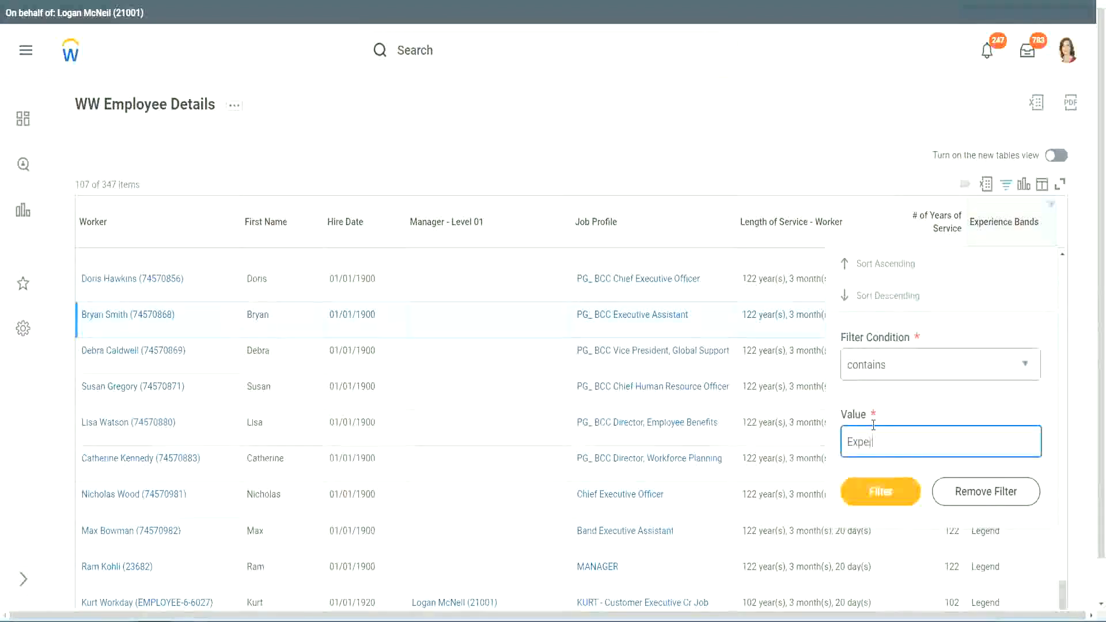
text(ienced)
click(887, 490)
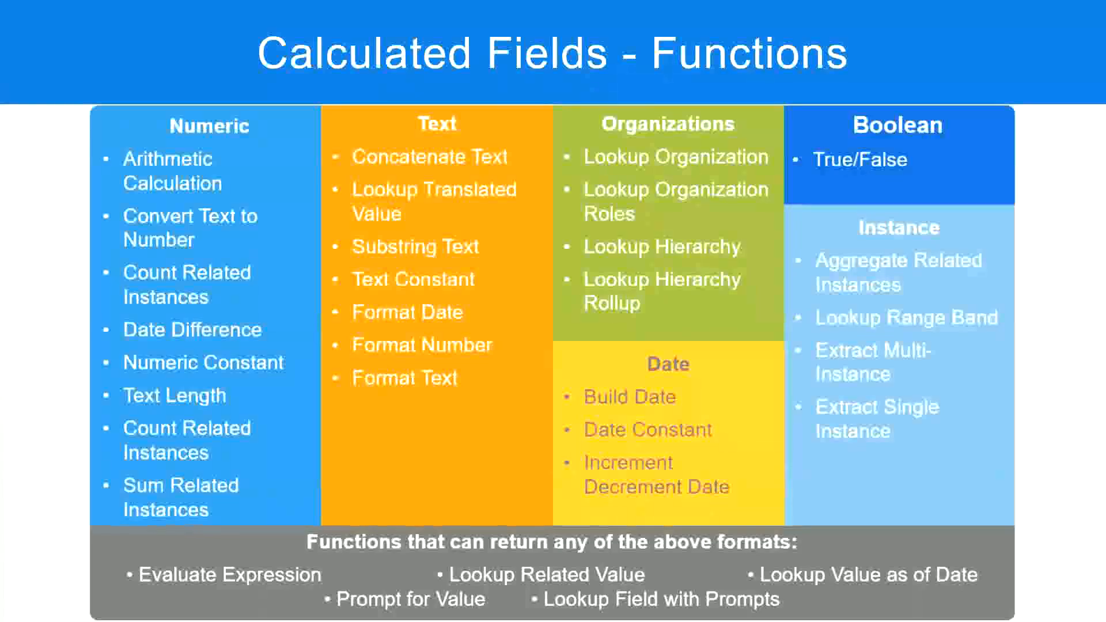
Step: Switch to the Notepad++ notes and check the years-of-service range defined for the Experienced band
key(alt+Tab)
click(101, 143)
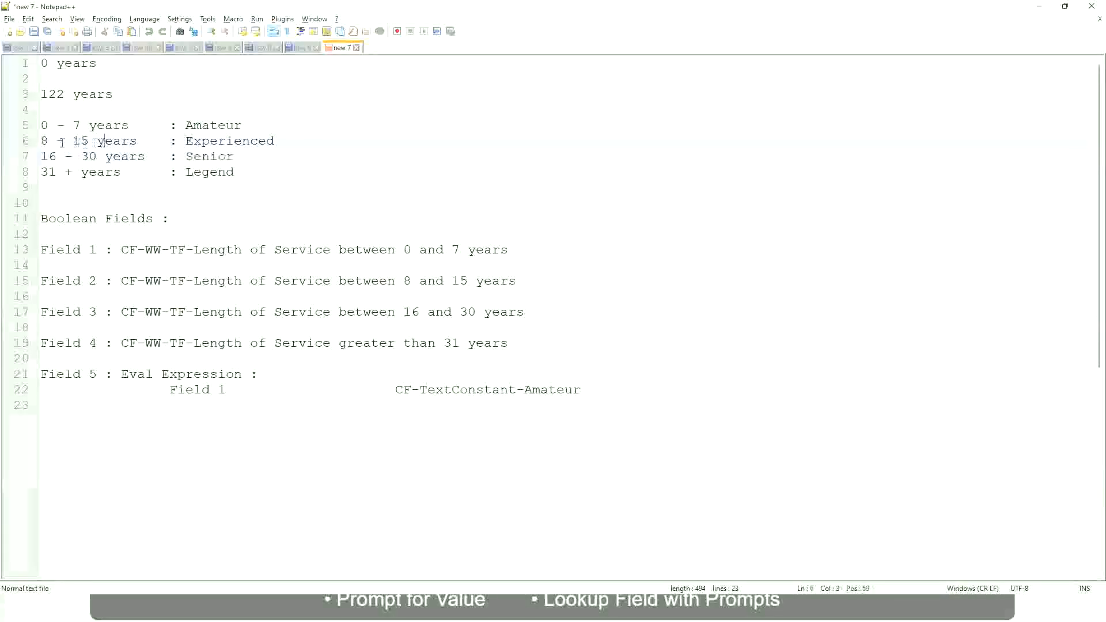
click(52, 141)
click(128, 142)
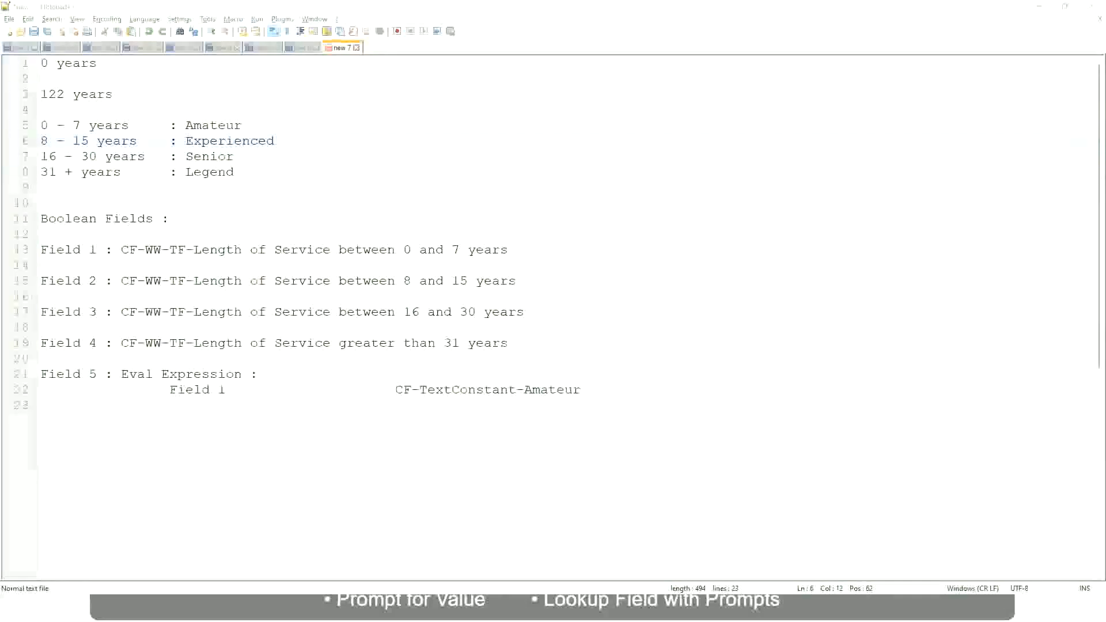
Step: Back in the Workday report, check the # of Years of Service values of the Experienced rows against the band's range
key(alt+Tab)
scroll(956, 421, down, 2)
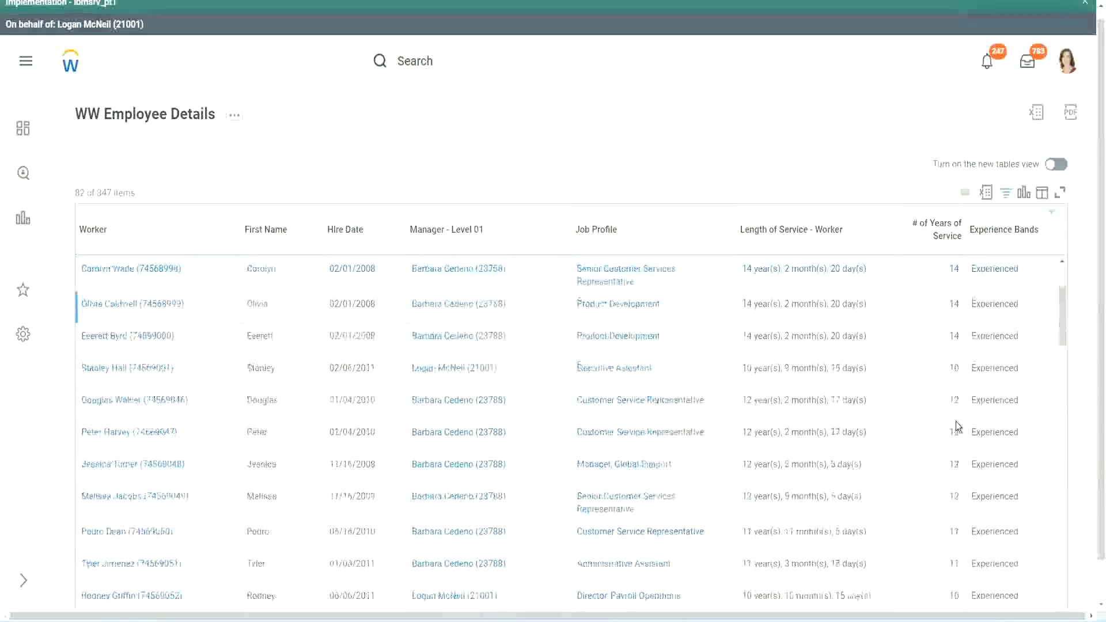
double_click(952, 304)
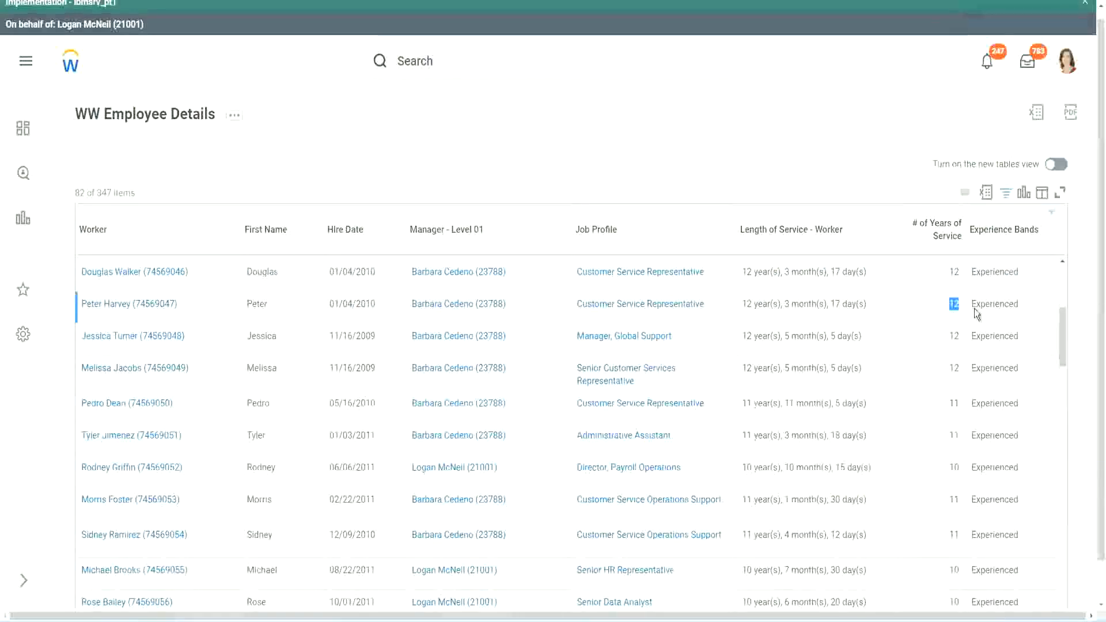
double_click(980, 304)
scroll(948, 449, down, 2)
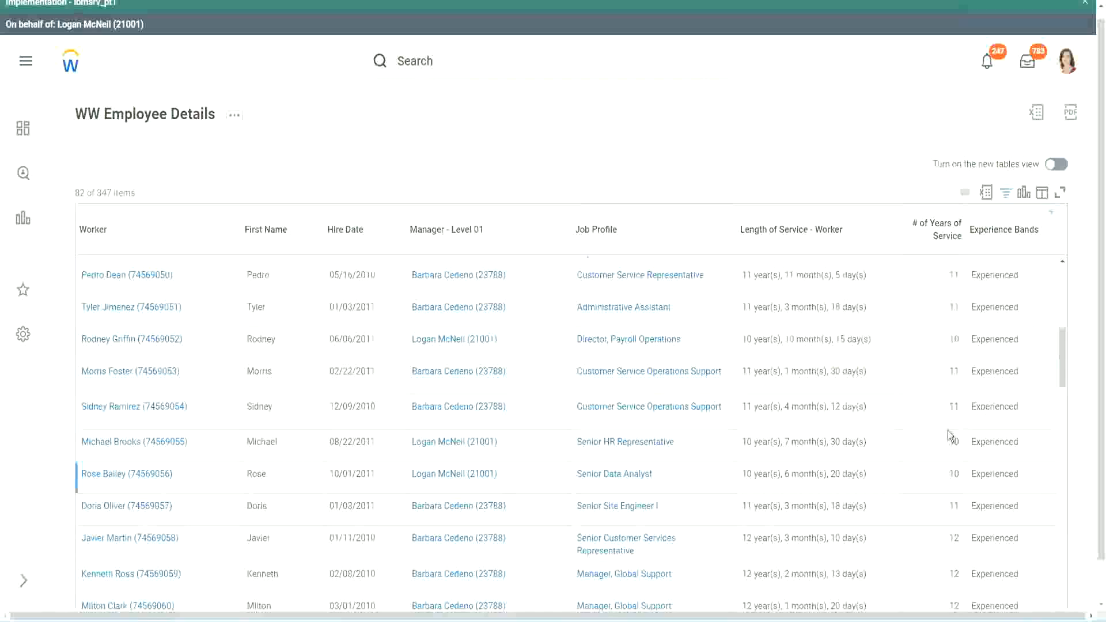
click(949, 406)
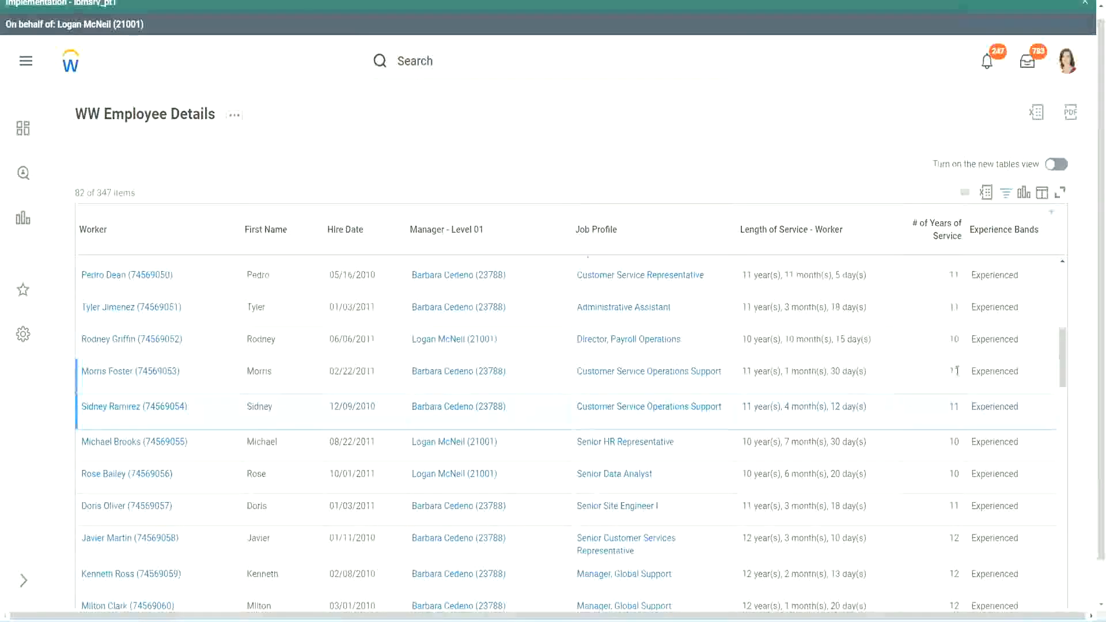
click(1008, 369)
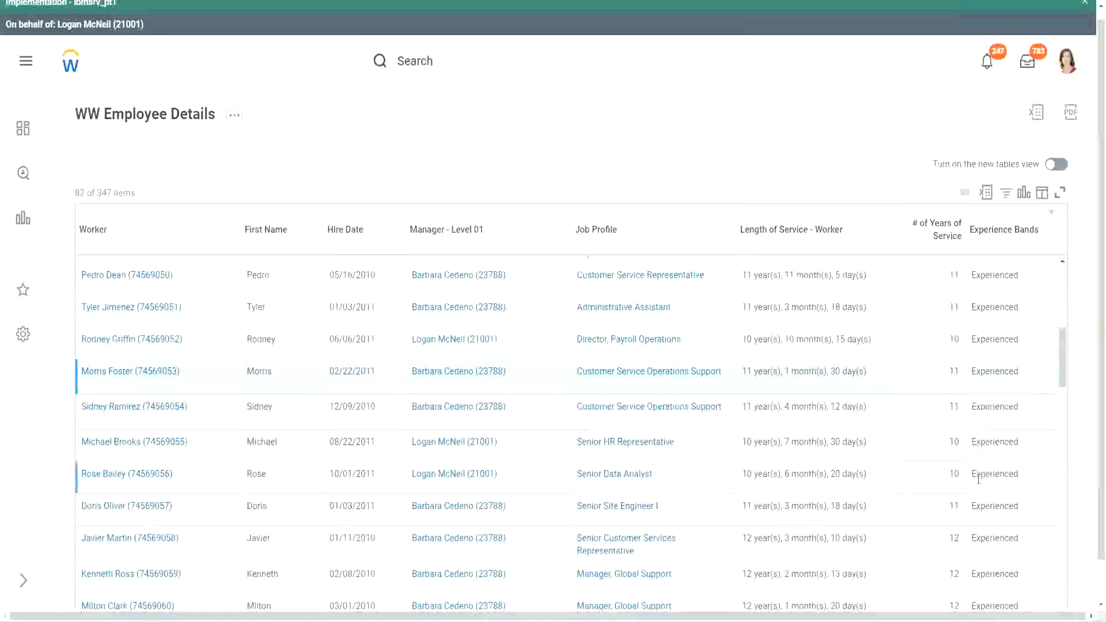
scroll(980, 478, down, 5)
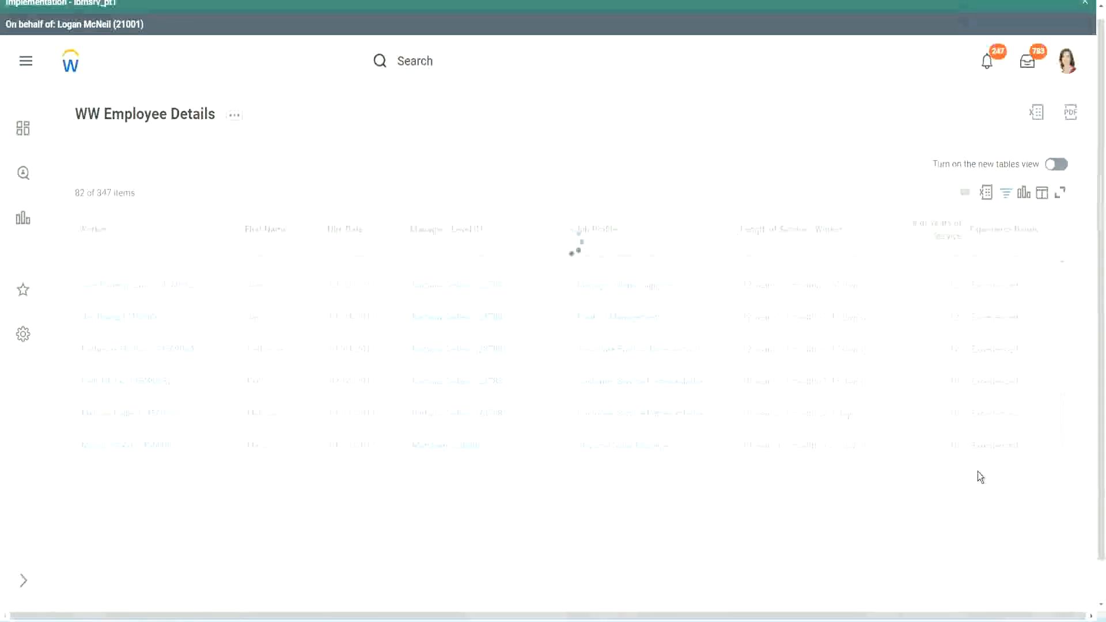